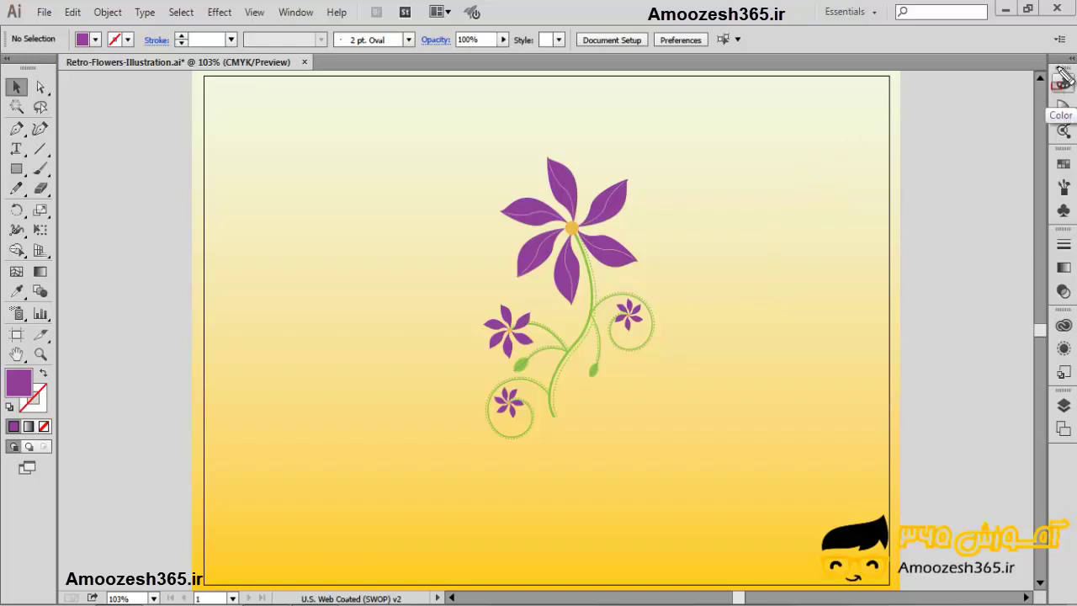
mouse_move(1063, 76)
mouse_down()
mouse_move(1071, 433)
mouse_move(1066, 80)
mouse_move(1073, 94)
mouse_up()
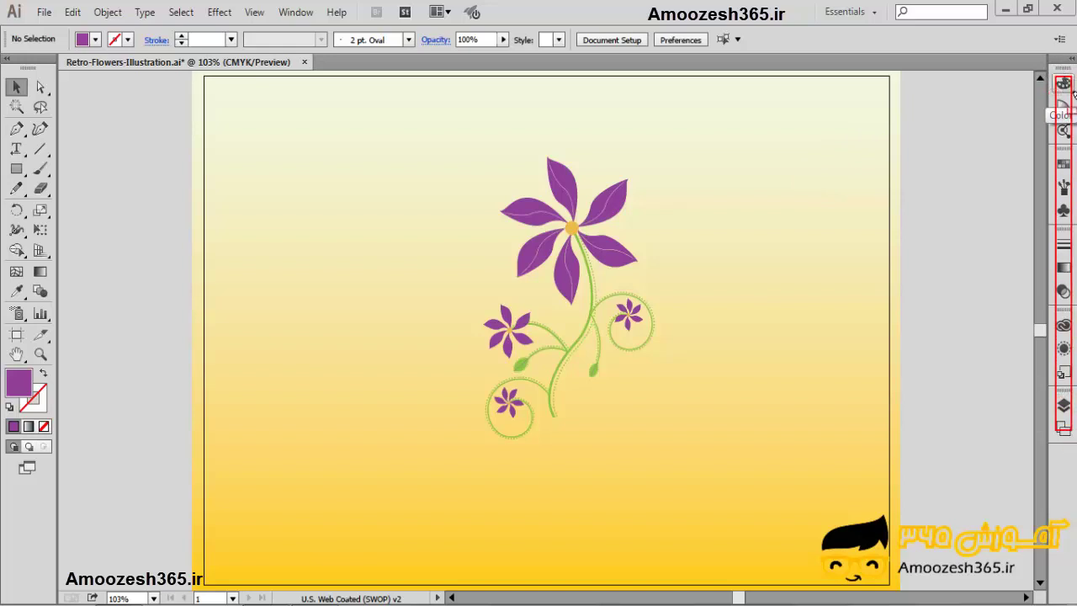
key(Escape)
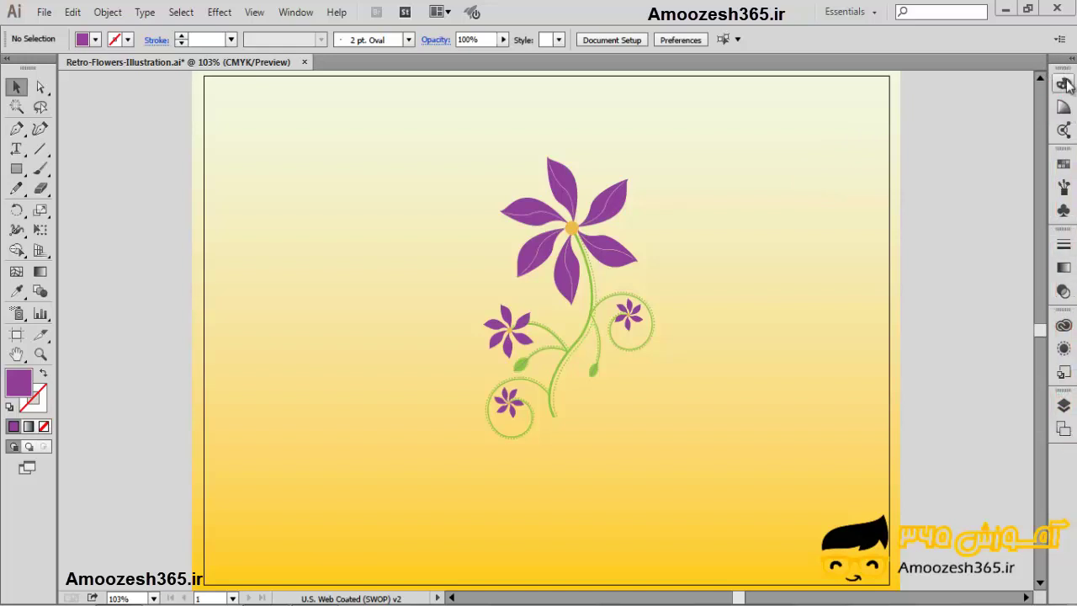
mouse_move(1051, 91)
mouse_down()
mouse_move(1052, 74)
mouse_move(1076, 72)
mouse_move(1072, 123)
mouse_move(1052, 109)
mouse_move(1053, 77)
mouse_move(1065, 95)
mouse_move(1064, 85)
mouse_up()
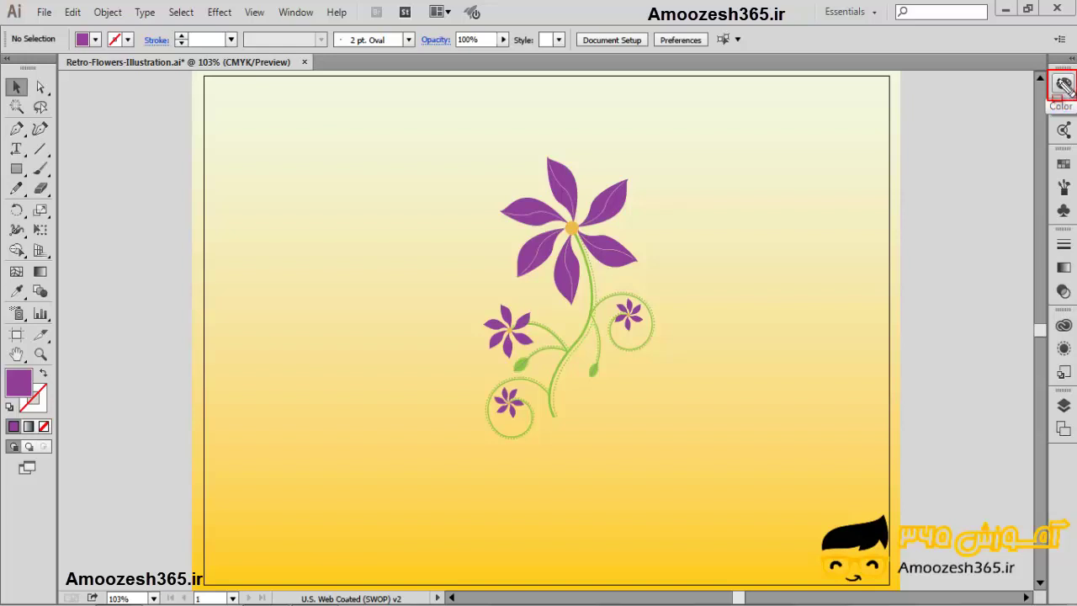
key(Escape)
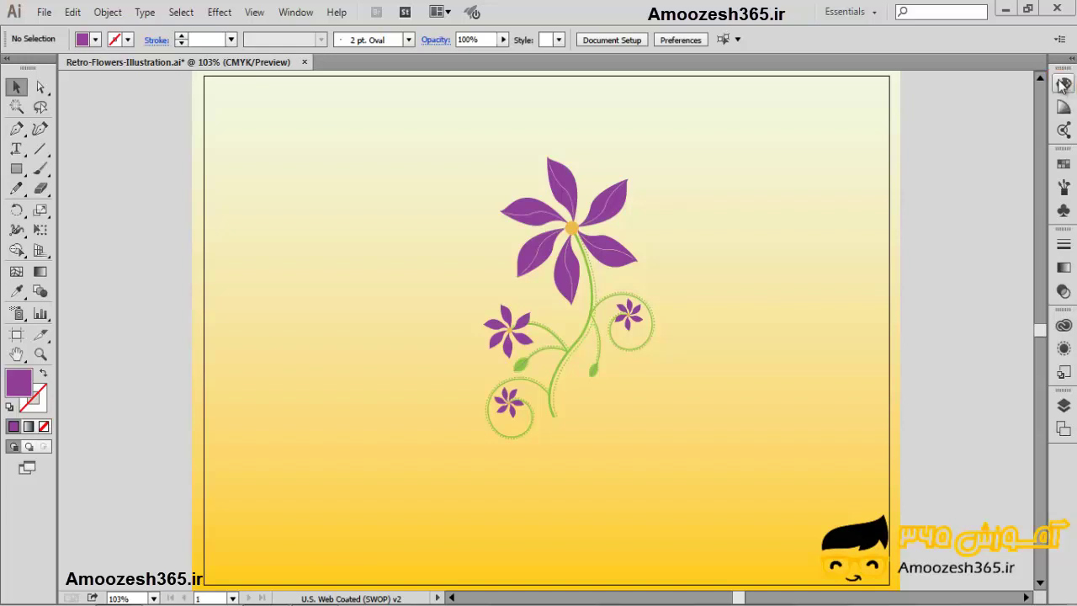
Open the Color panel and show its full options with the CMYK sliders.
click(296, 13)
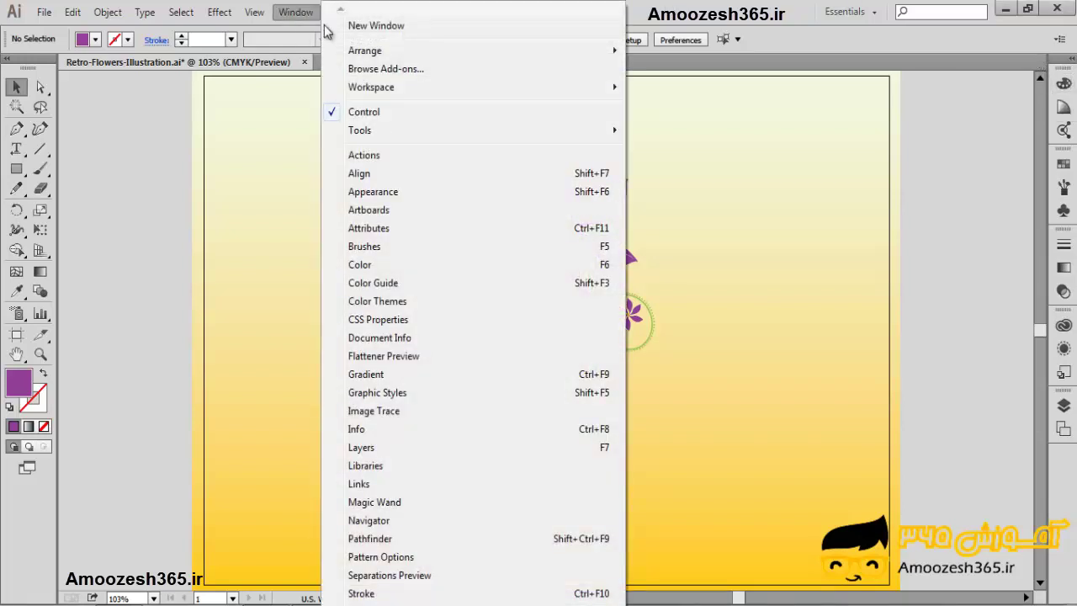
click(390, 269)
click(738, 25)
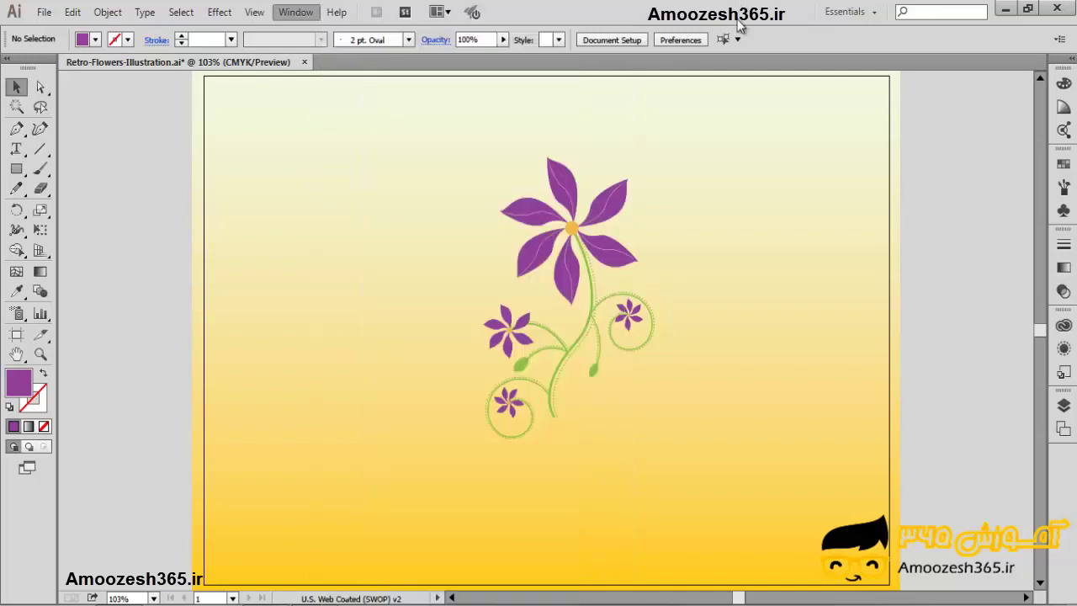
click(1062, 85)
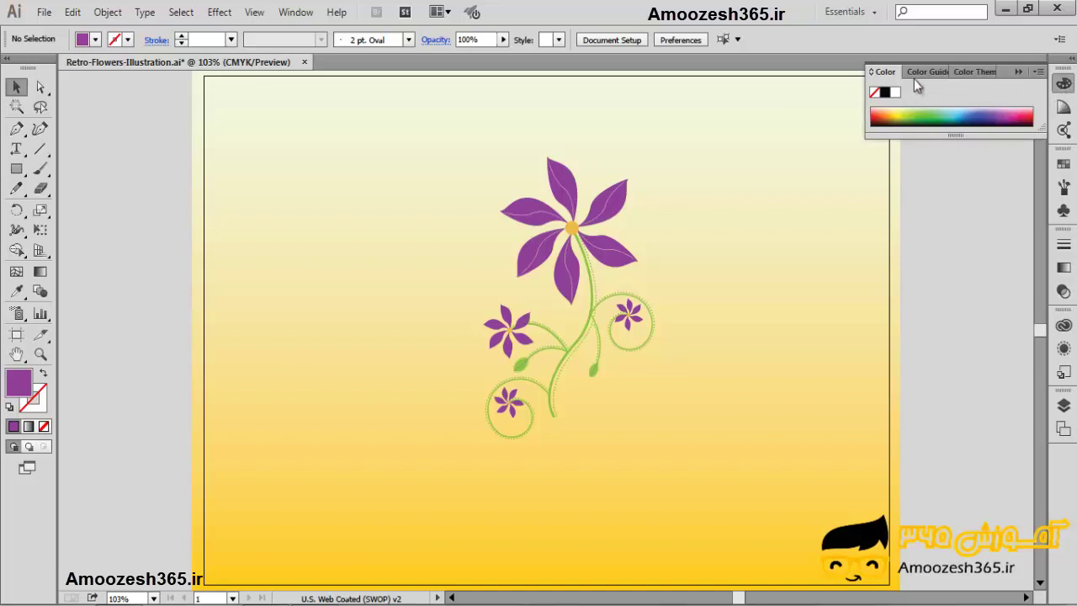
click(1038, 71)
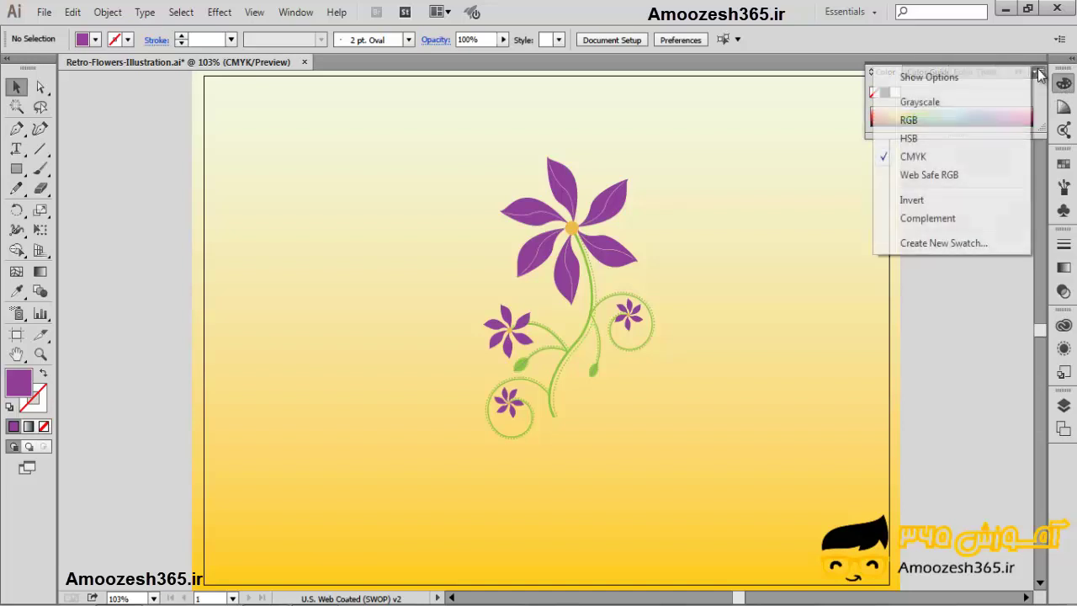
click(959, 78)
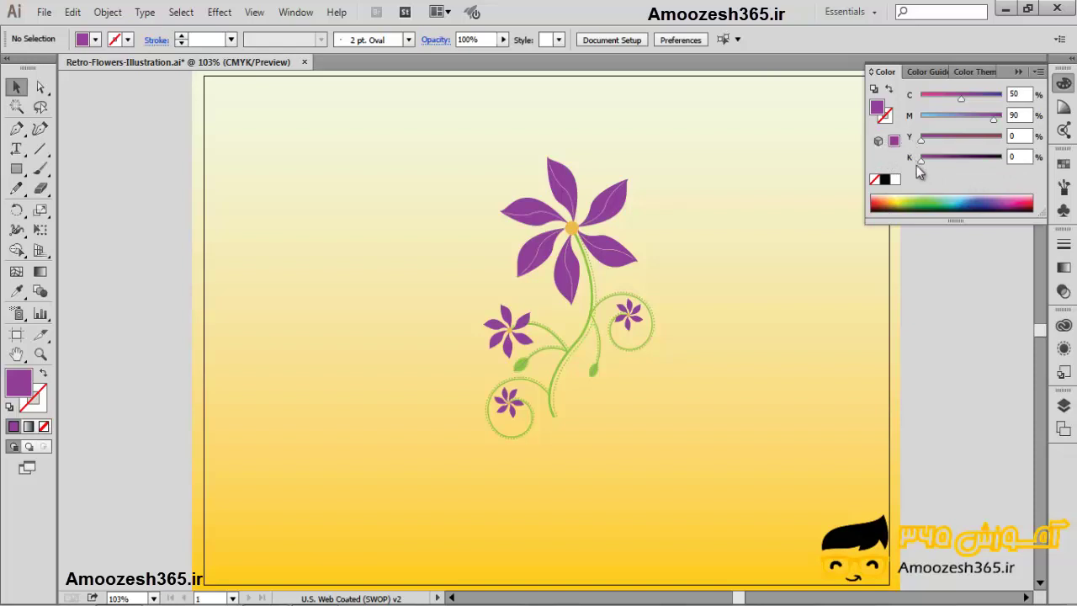
Collapse the Color panel to its compact spectrum view and expand it again to the CMYK sliders.
click(1040, 73)
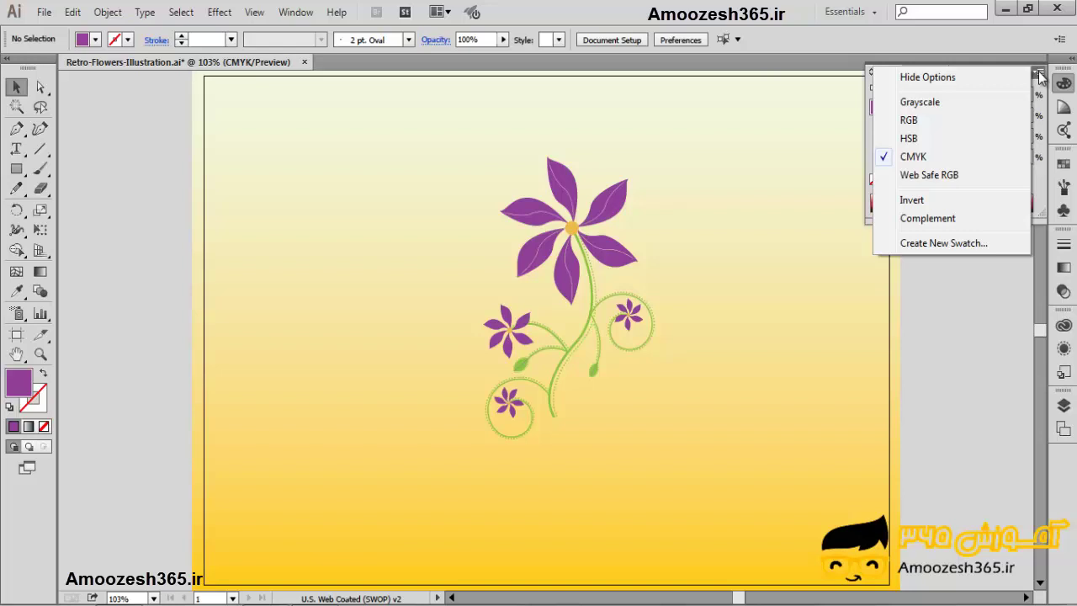
click(917, 59)
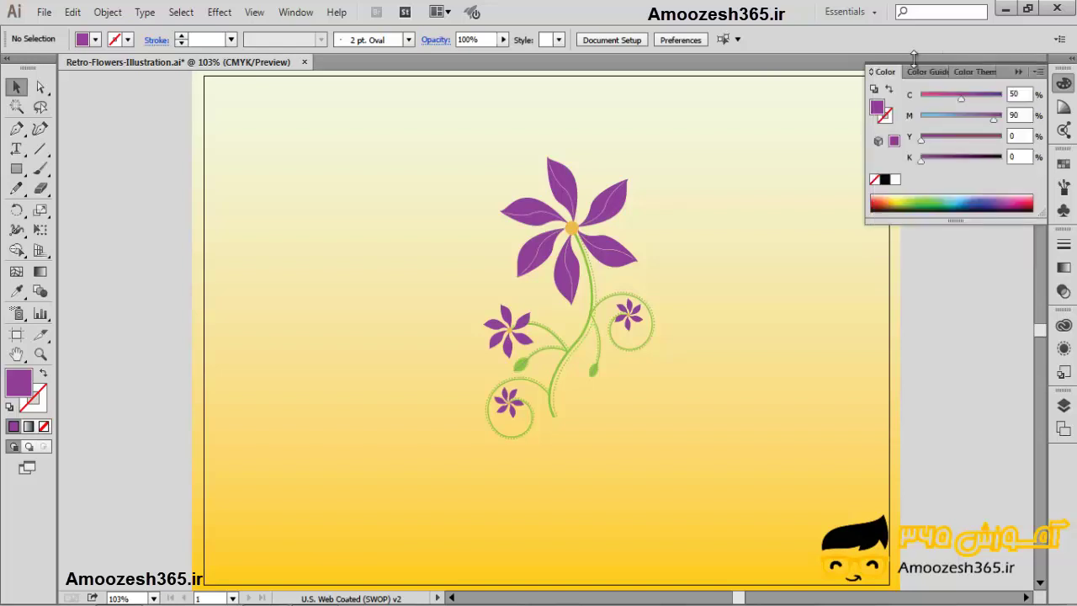
click(873, 73)
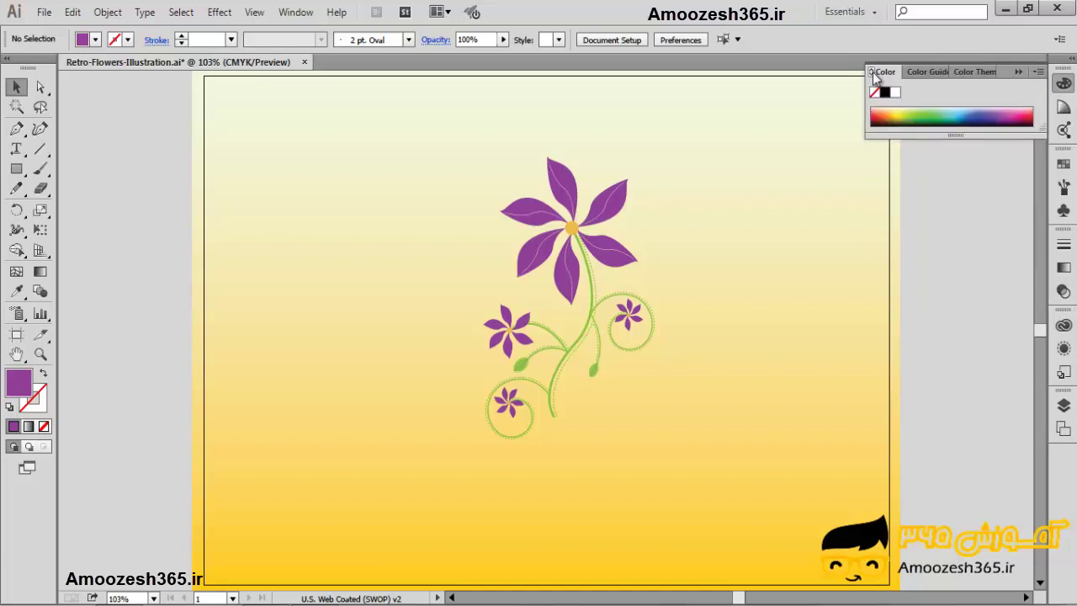
click(873, 73)
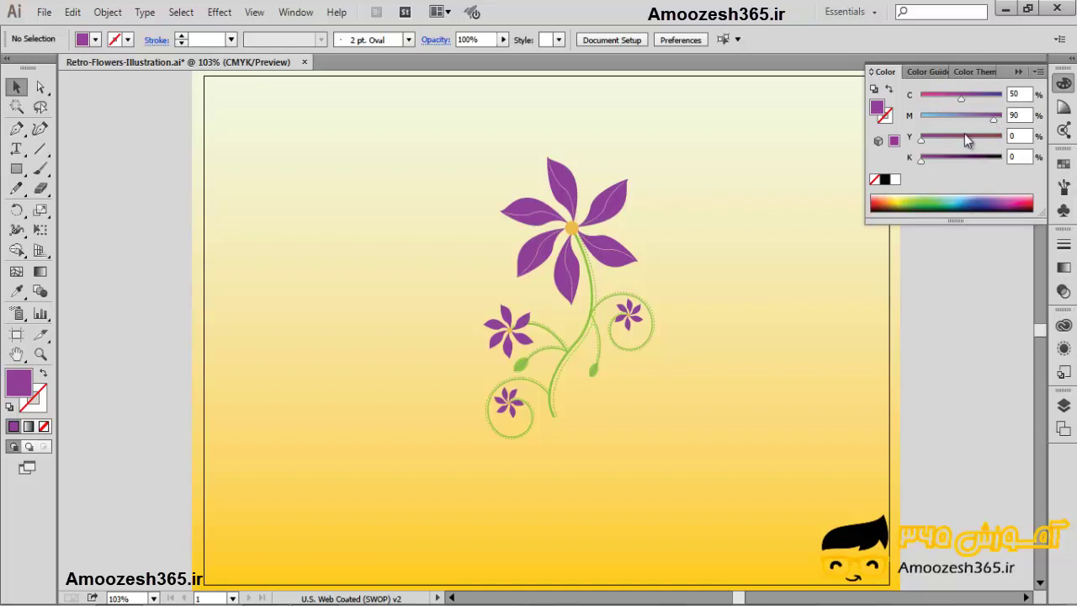
With nothing selected, switch the fill color to Grayscale and set K to 0% and then to 100%.
click(1039, 74)
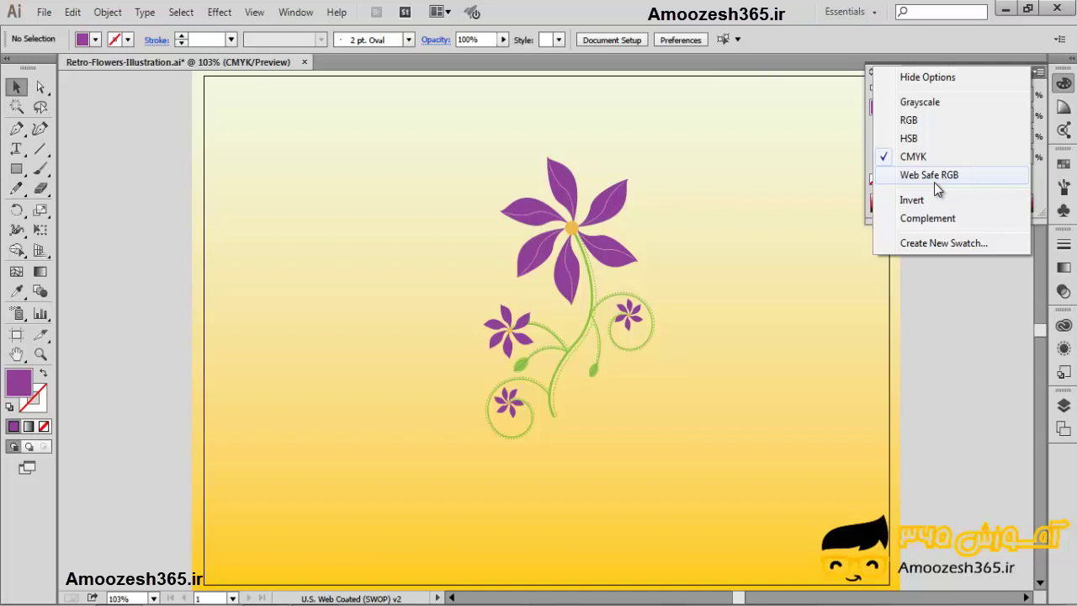
click(921, 102)
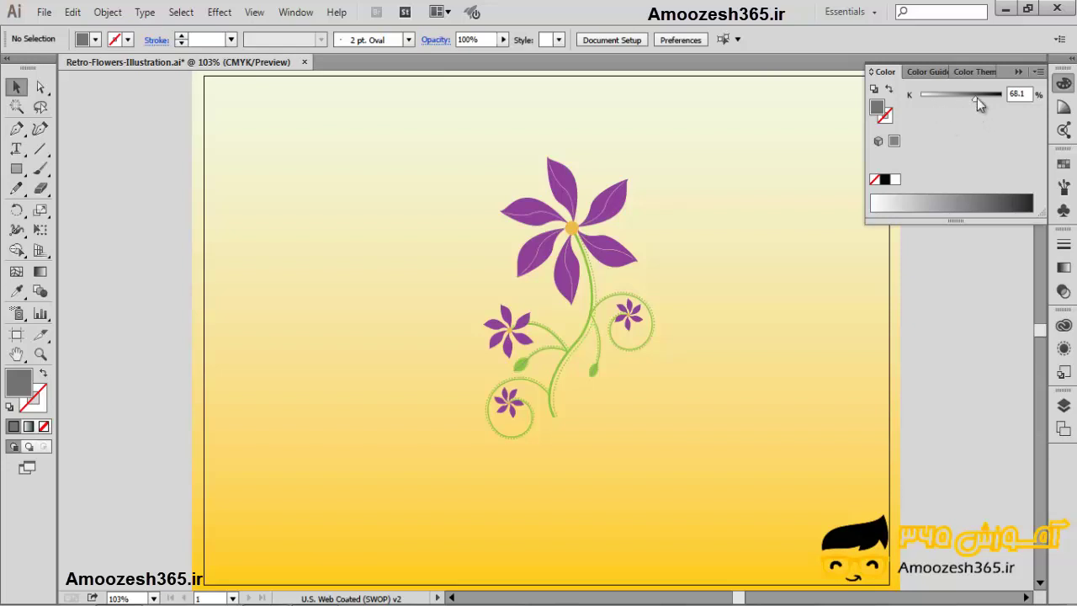
drag(976, 98, 921, 98)
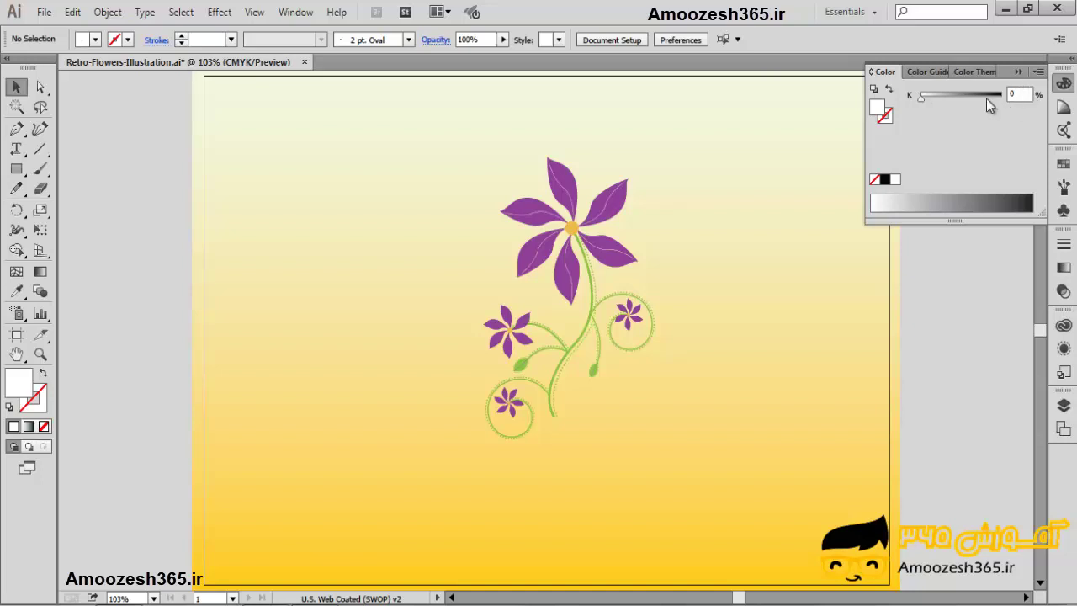
drag(922, 101, 1009, 96)
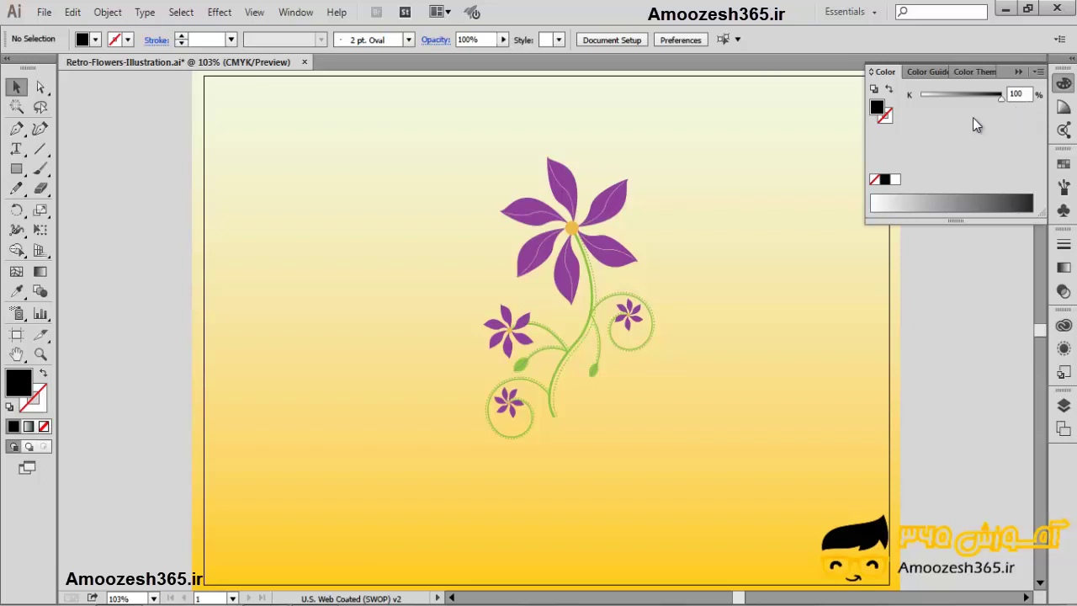
Select the large flower, convert its fill to Grayscale, lighten K to 17%, and darken it to a medium gray.
click(621, 212)
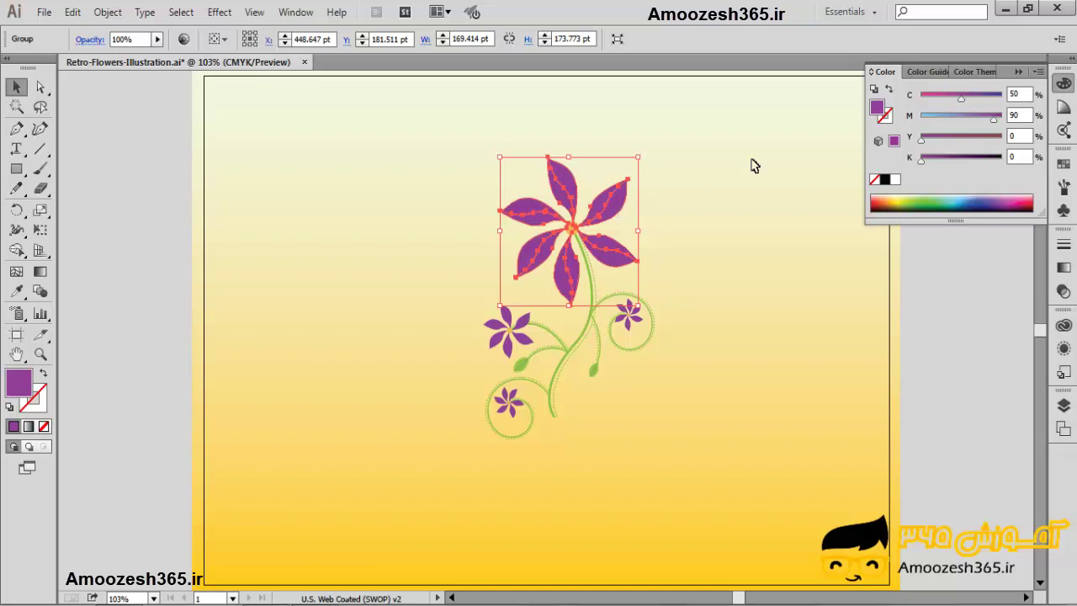
click(1041, 75)
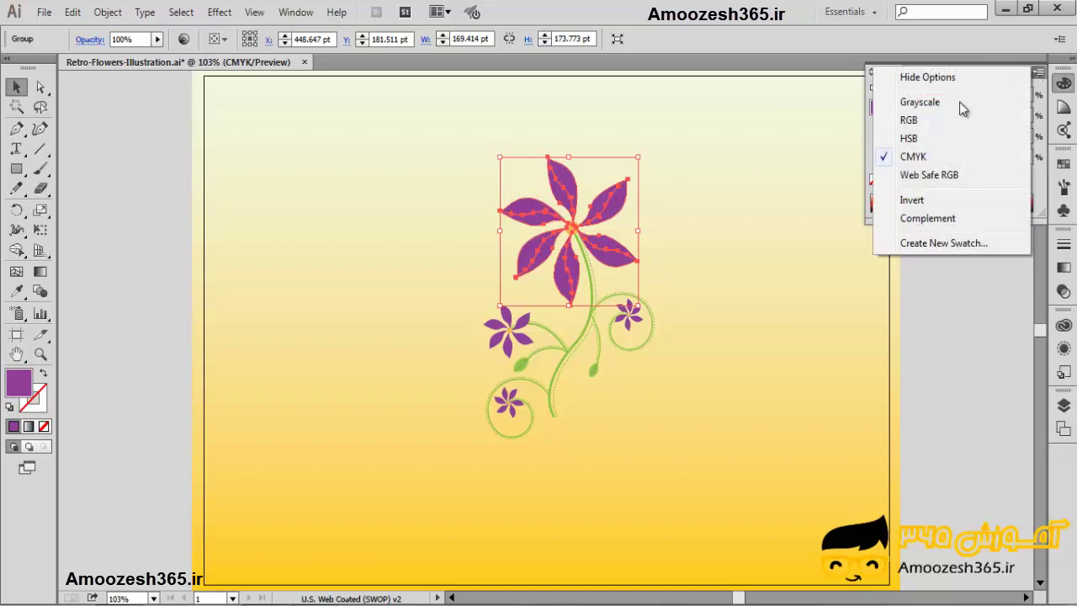
click(930, 103)
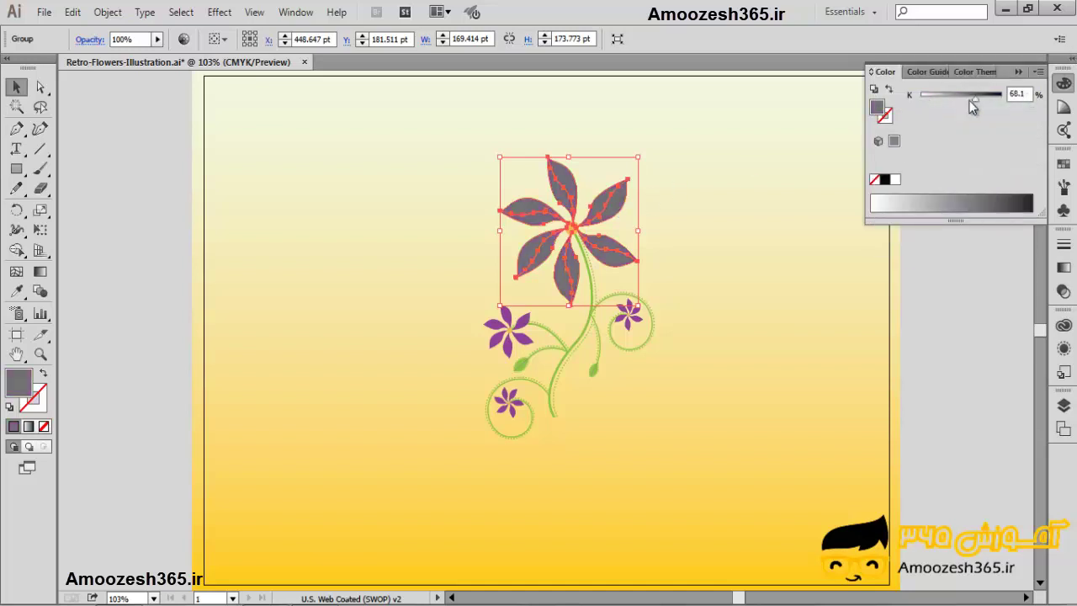
drag(974, 100, 933, 102)
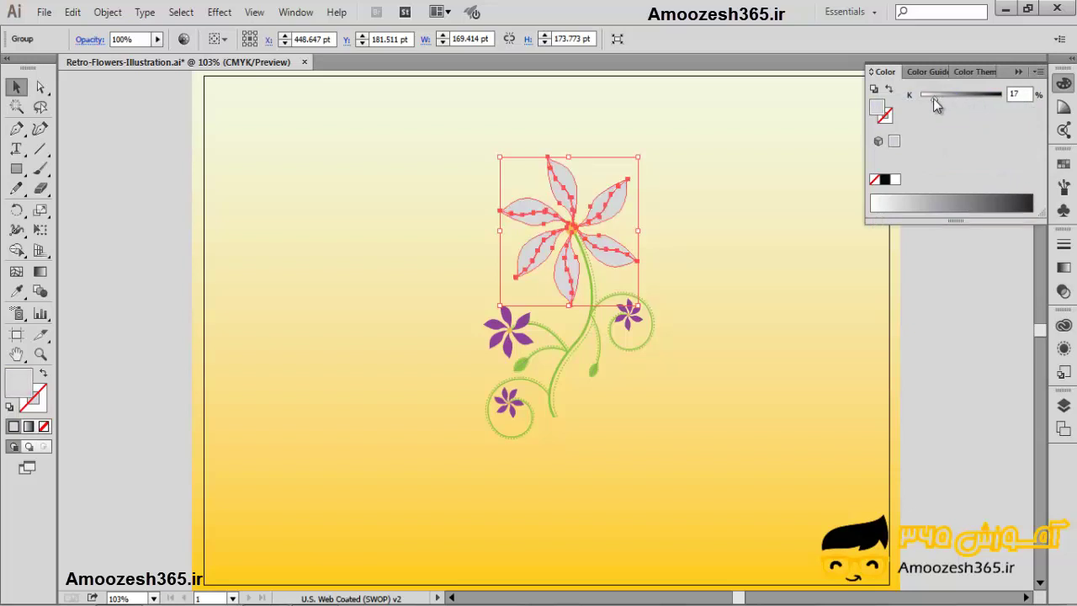
drag(935, 99, 969, 101)
Convert the large flower's fill to RGB, set red to 255, and reduce it to 0 for a teal fill.
click(1038, 71)
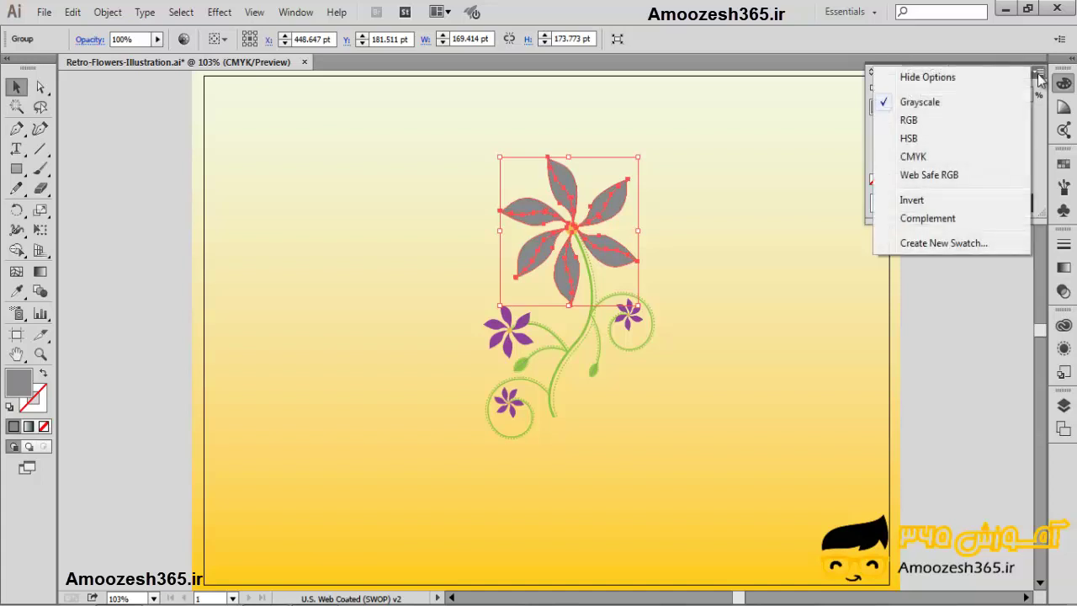
click(909, 121)
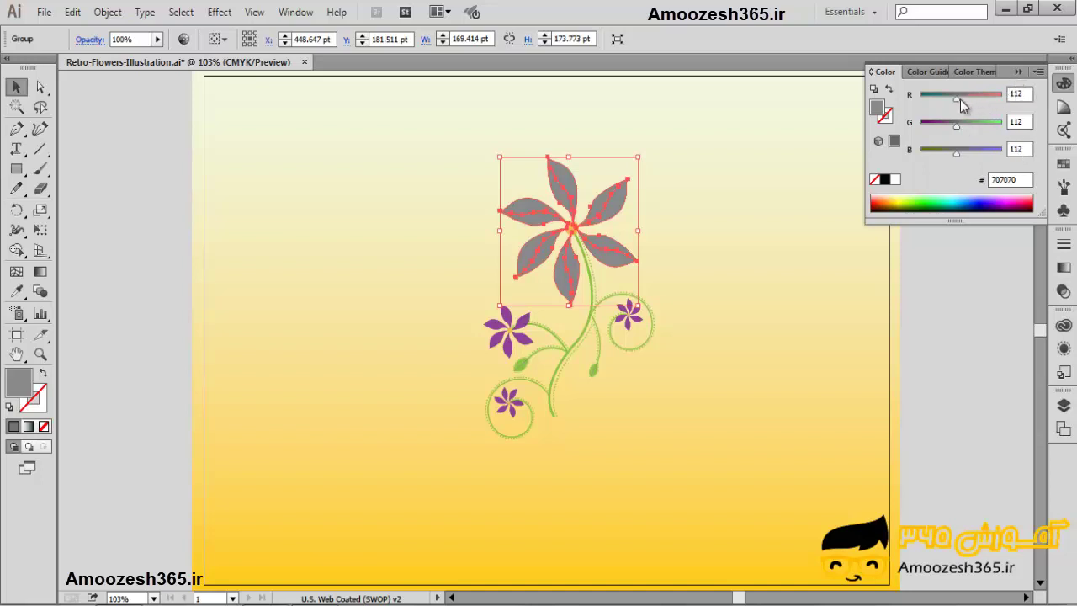
drag(959, 103, 1004, 96)
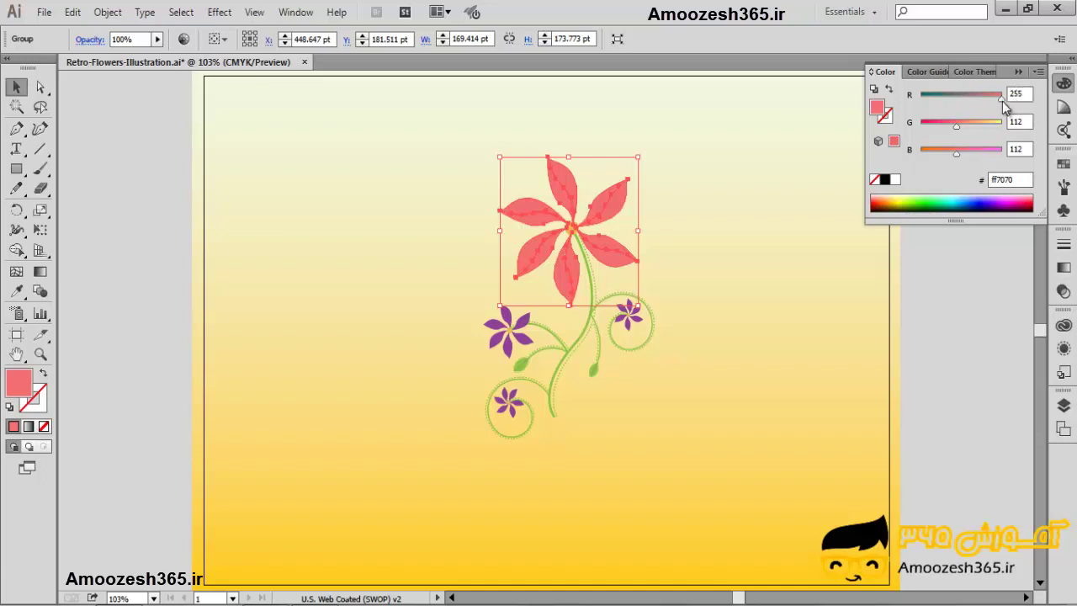
drag(1003, 101, 919, 112)
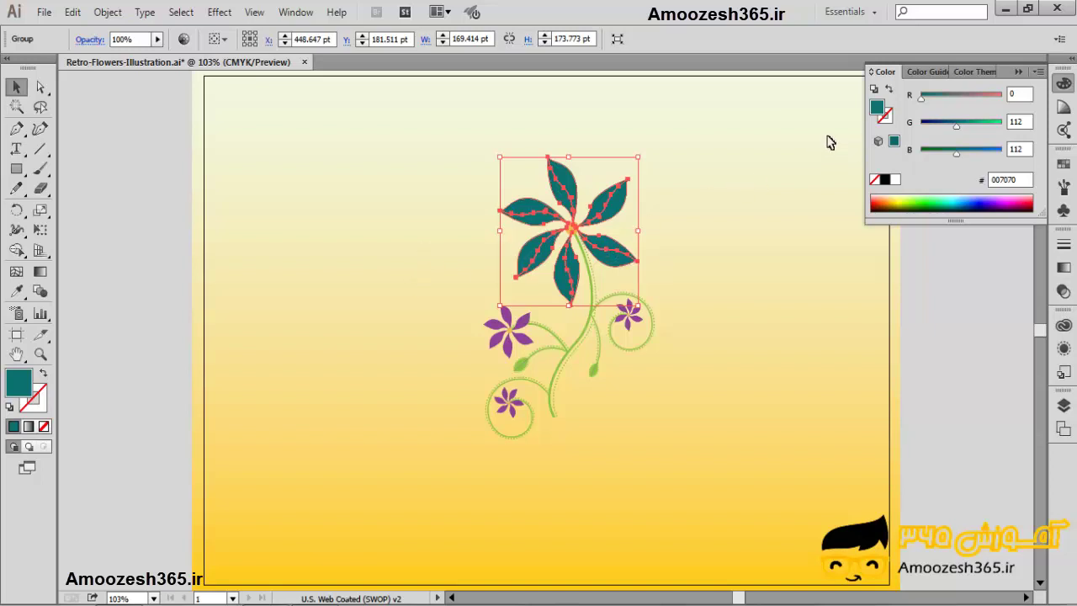
Pick a crimson fill for the large flower from the color spectrum and correct it to the in-gamut b91f5a and the web-safe cc3366.
click(886, 118)
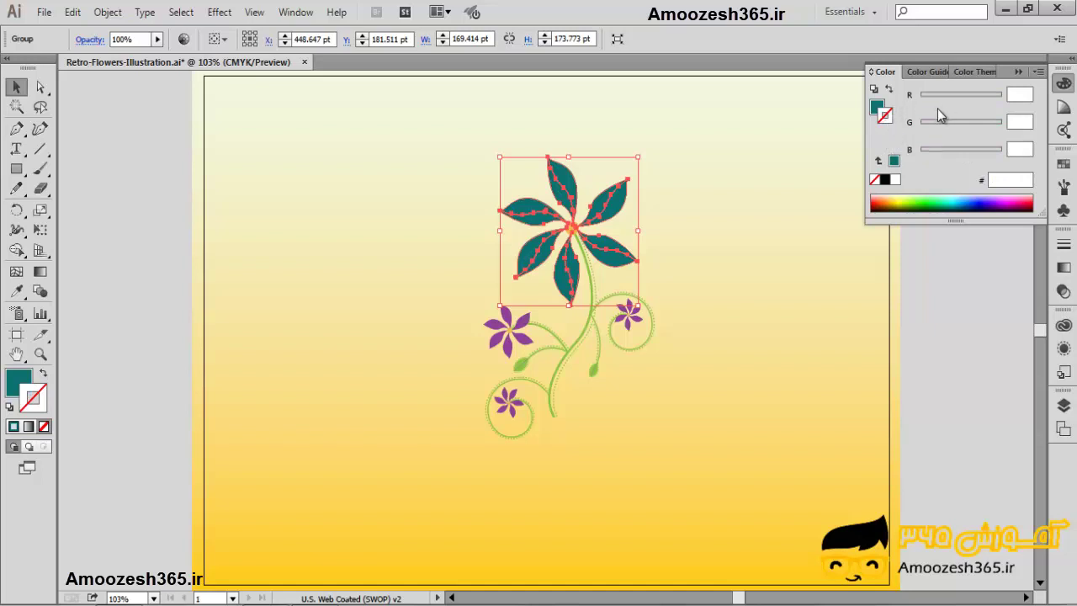
click(878, 108)
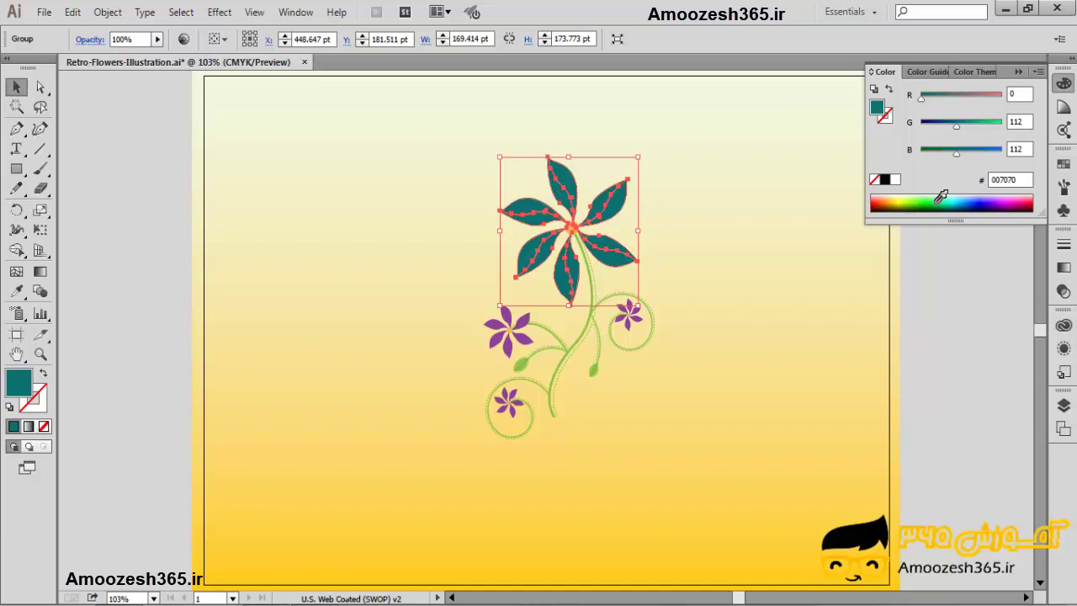
click(1022, 200)
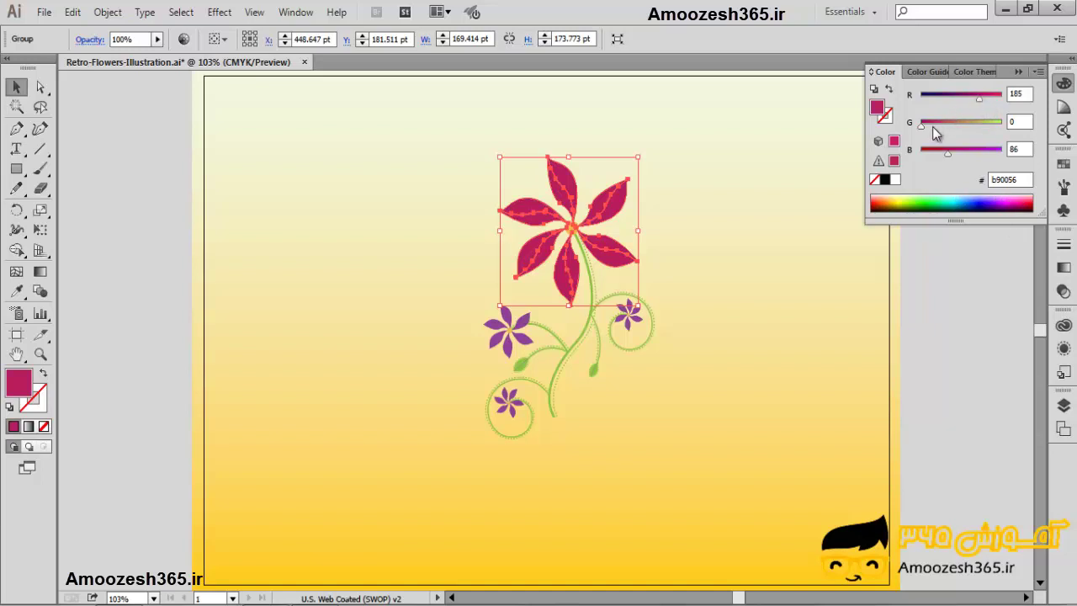
click(878, 142)
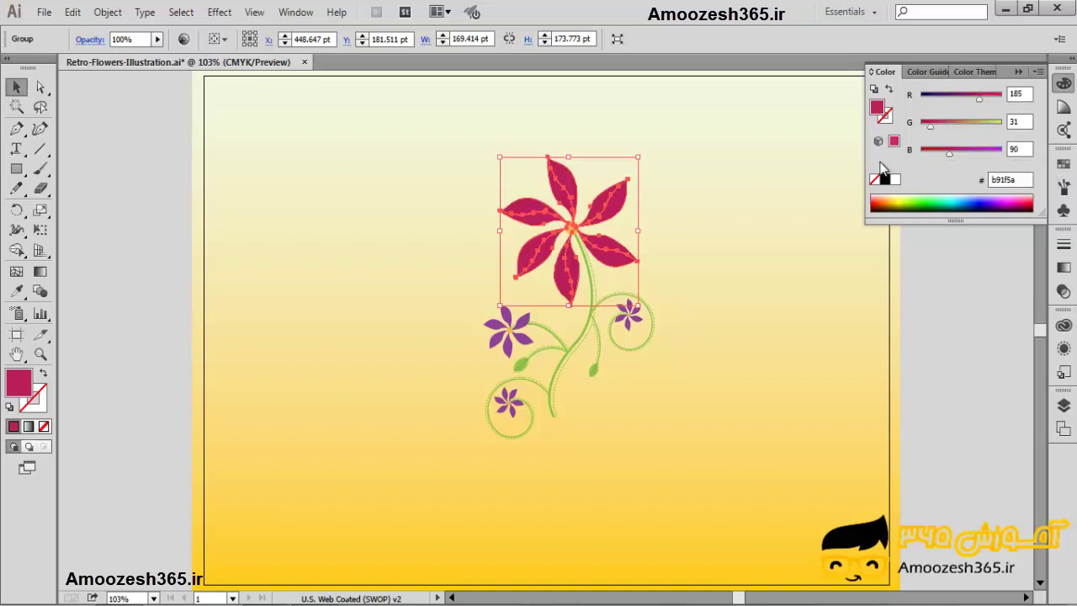
click(879, 141)
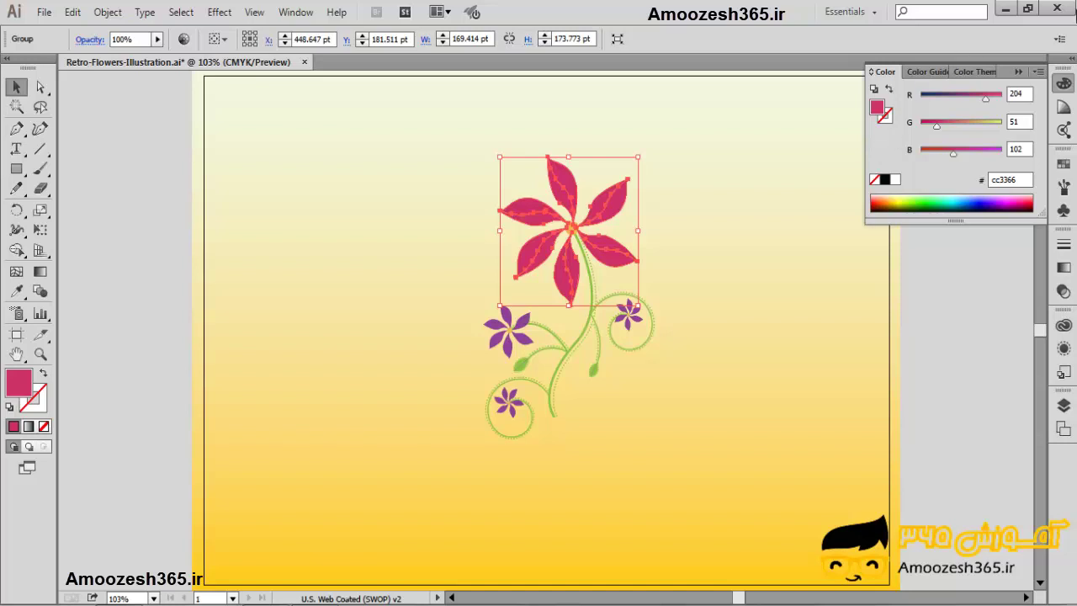
Switch the large flower's fill to HSB and set hue to 240°, saturation to 39% and brightness to 54%.
click(1038, 71)
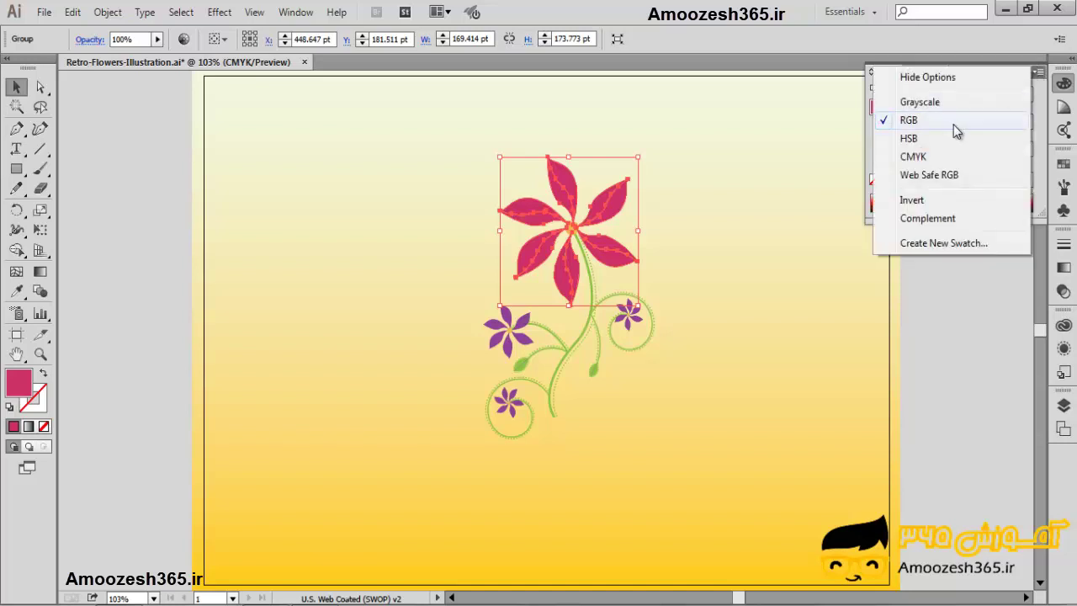
click(908, 139)
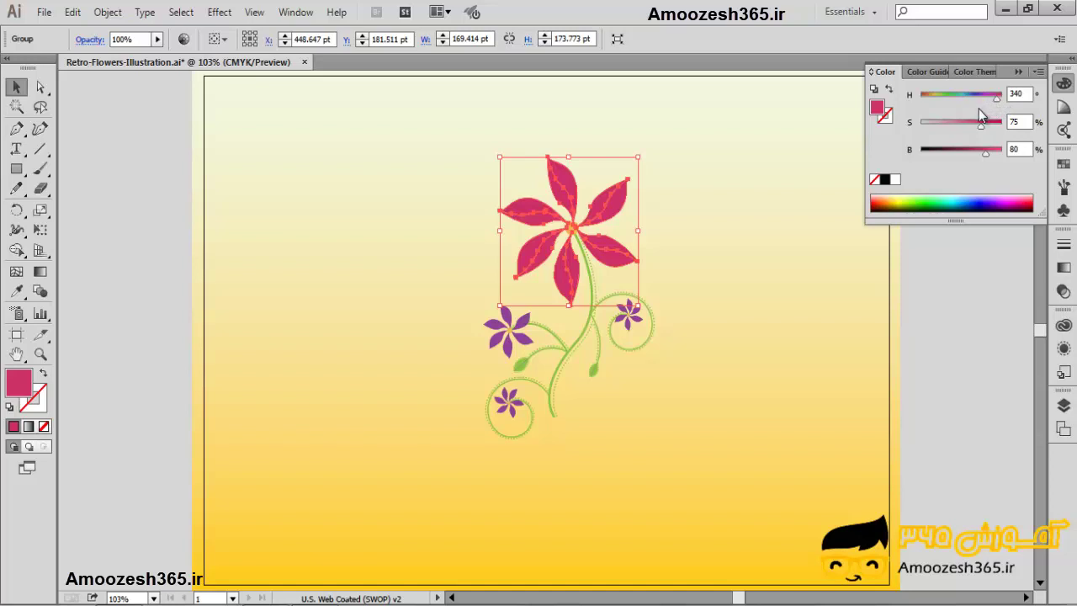
click(921, 97)
drag(922, 99, 1009, 99)
drag(1000, 100, 974, 99)
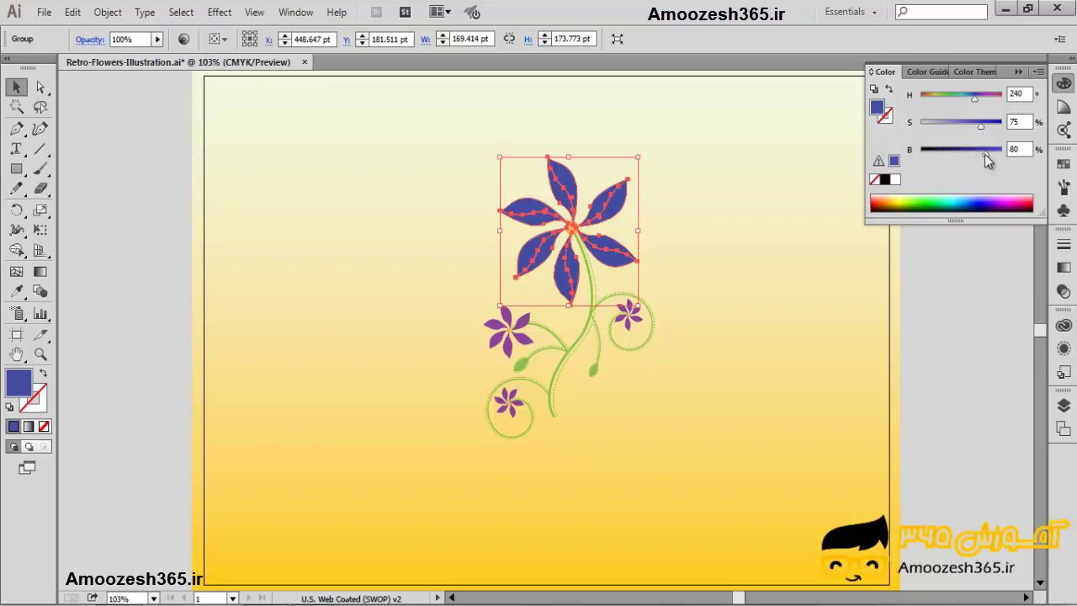
drag(986, 156, 950, 126)
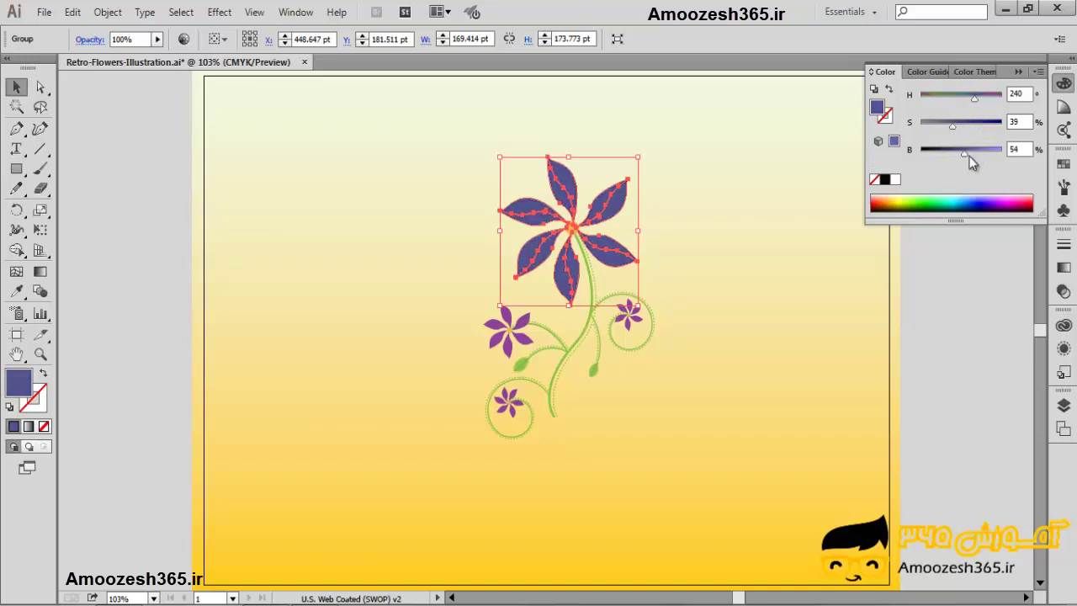
Convert the large flower's fill color from HSB to the CMYK color model.
click(1038, 72)
click(946, 156)
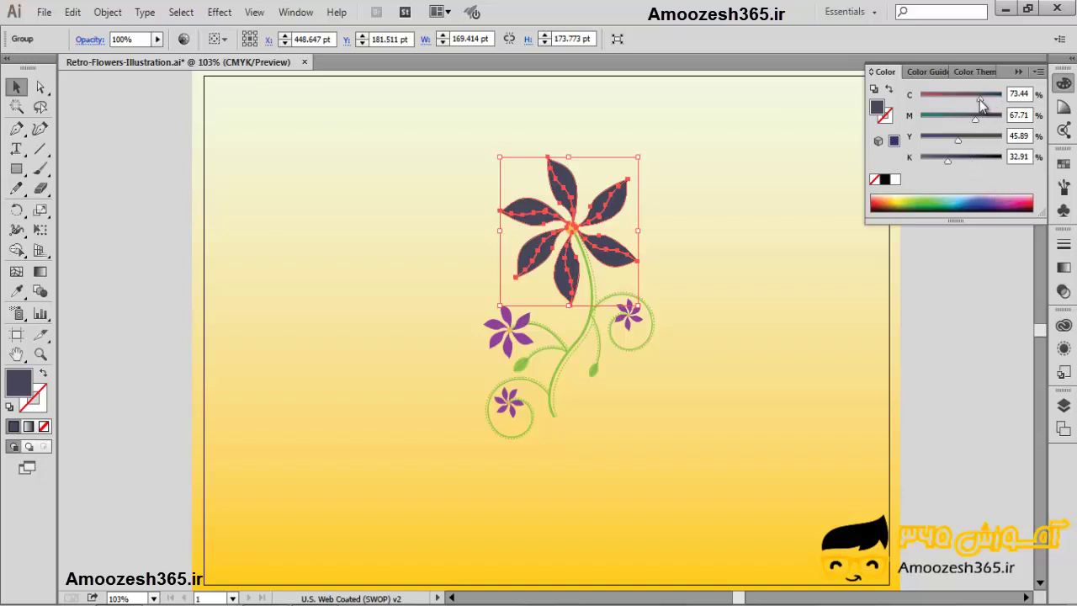
Reduce the large flower fill's cyan to 20% and lower its yellow slightly for a muted maroon.
drag(980, 99, 937, 100)
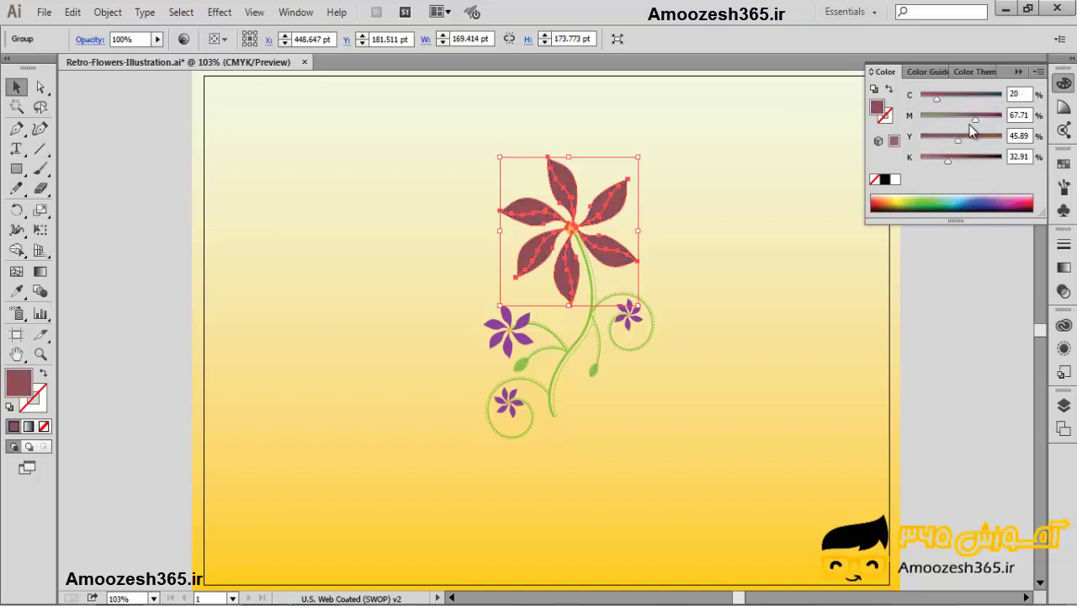
mouse_move(957, 140)
mouse_down()
mouse_move(939, 140)
mouse_move(951, 140)
mouse_up()
Switch the large flower's fill to Web Safe RGB and set R to ff, G to 00 and B to 82.
click(1038, 74)
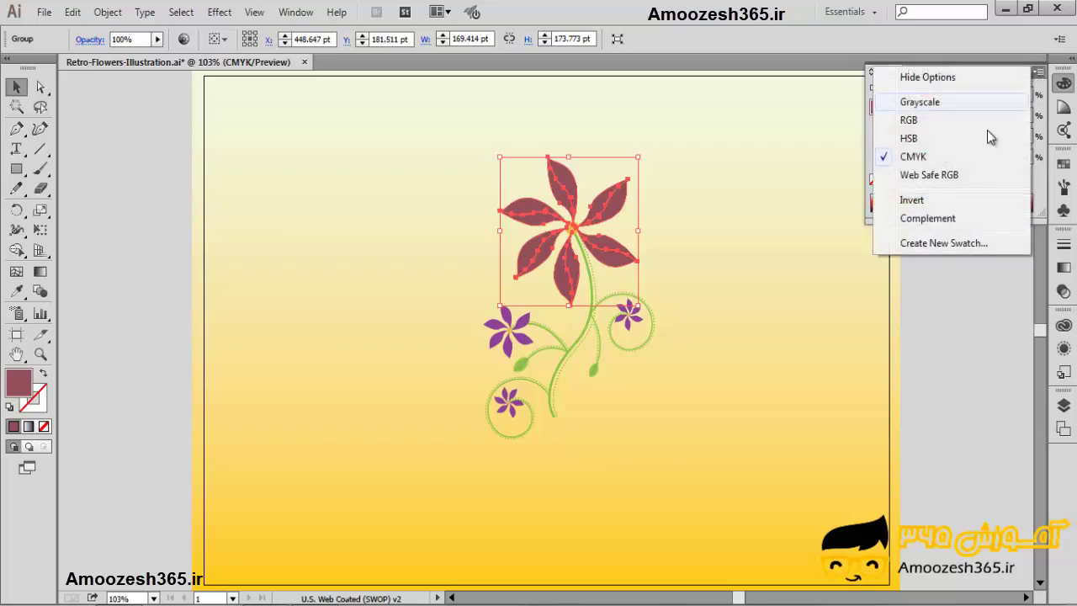
click(963, 177)
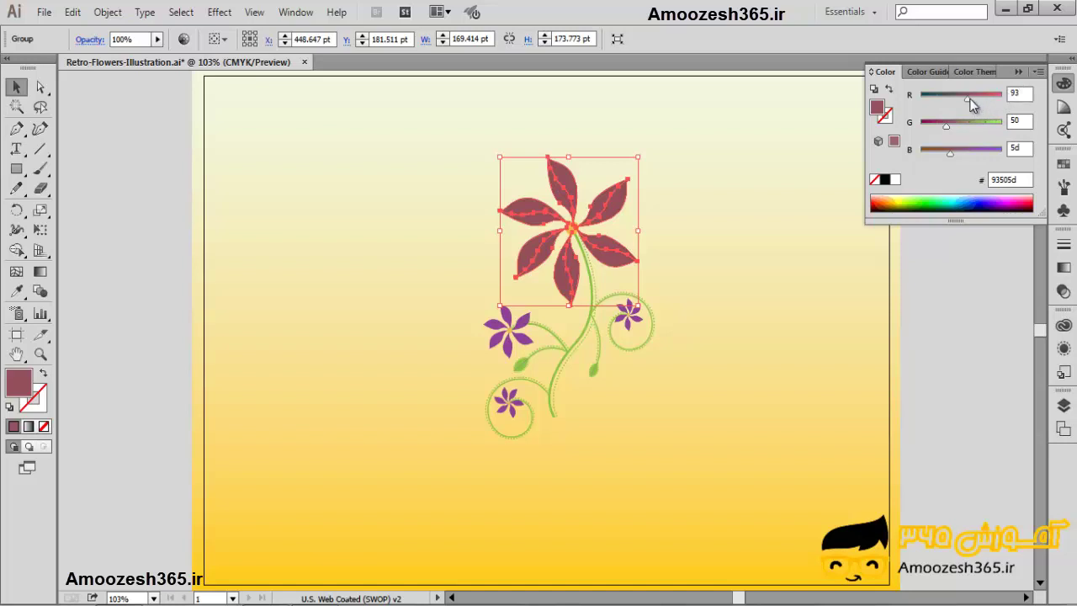
drag(972, 101, 1006, 99)
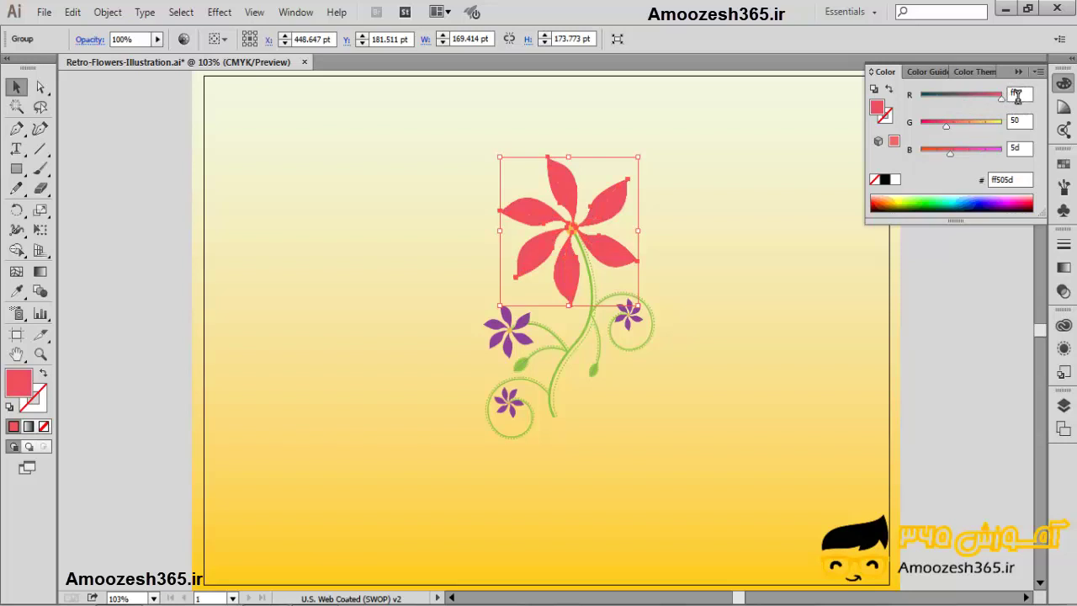
double_click(1012, 94)
mouse_move(1003, 101)
mouse_down()
mouse_move(916, 105)
mouse_move(983, 106)
mouse_move(963, 114)
mouse_move(933, 108)
mouse_move(1001, 101)
mouse_up()
drag(946, 125, 917, 135)
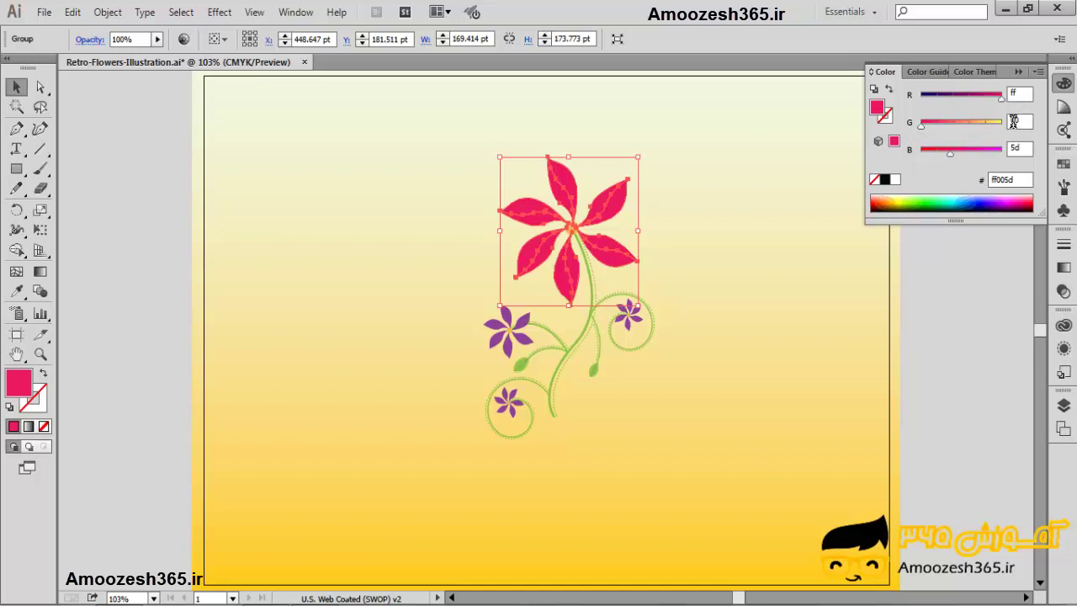
mouse_move(951, 155)
mouse_down()
mouse_move(1000, 159)
mouse_move(964, 160)
mouse_up()
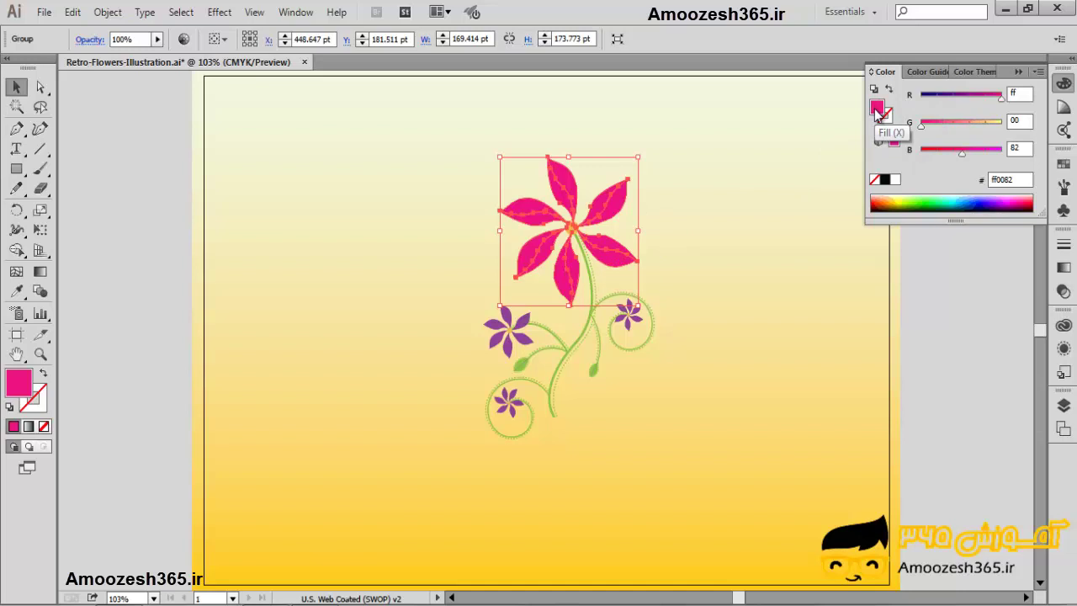
click(1063, 167)
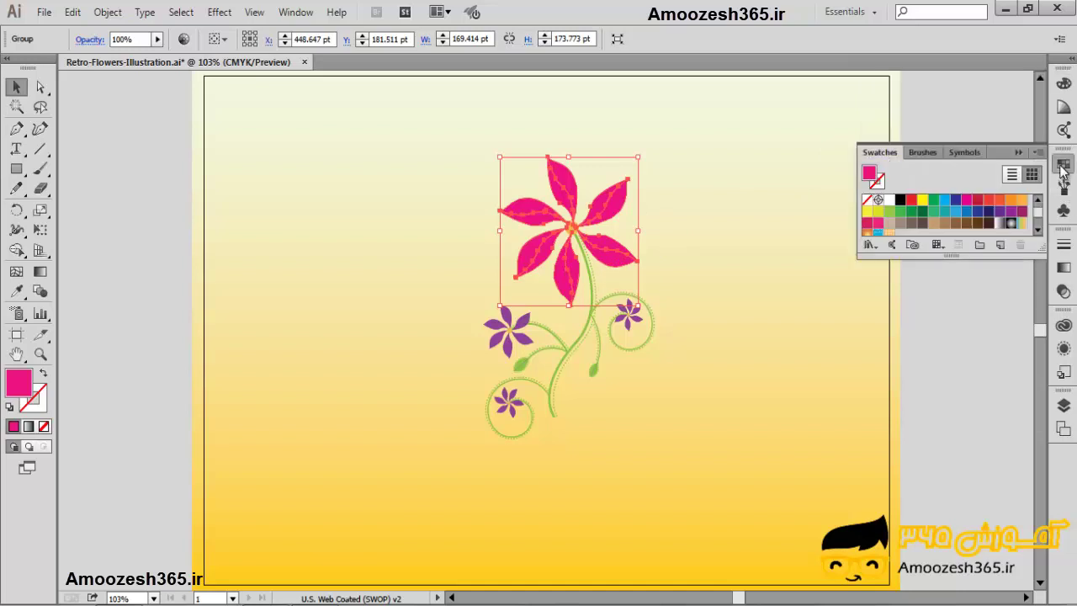
click(1001, 246)
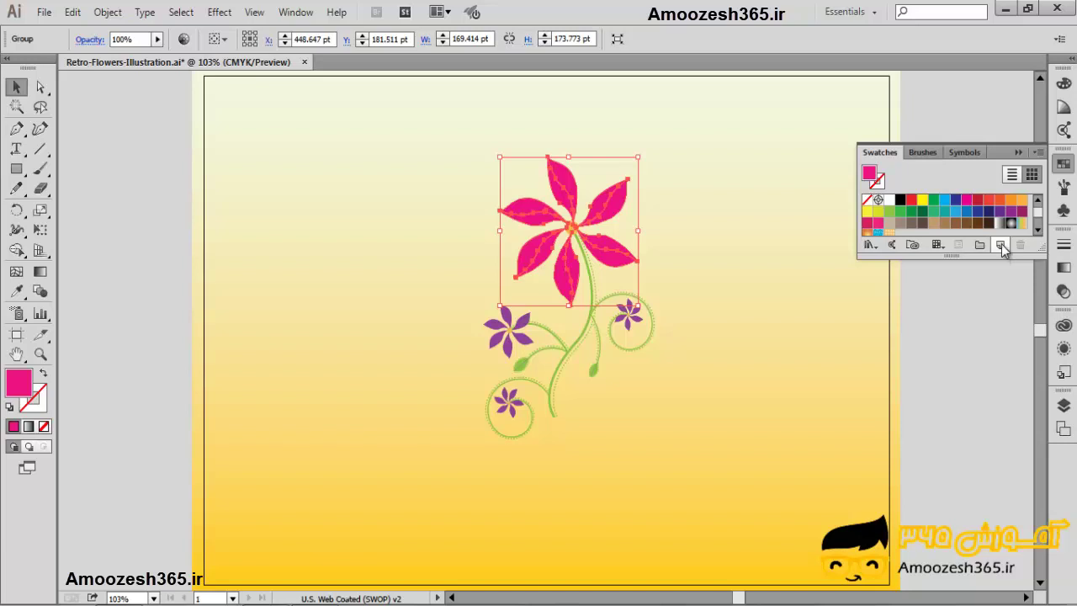
click(1063, 84)
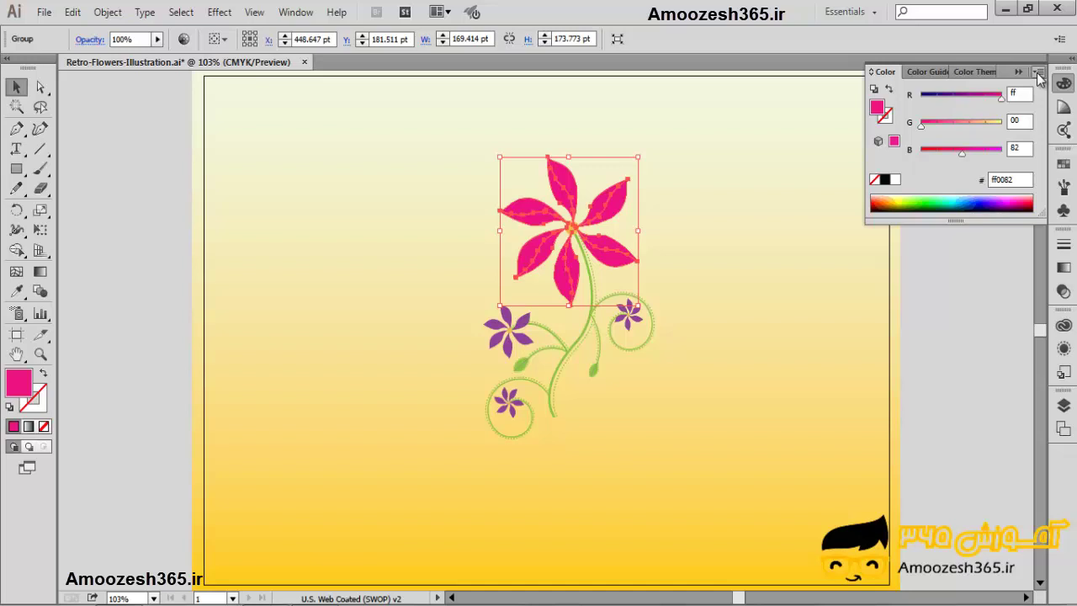
click(1039, 73)
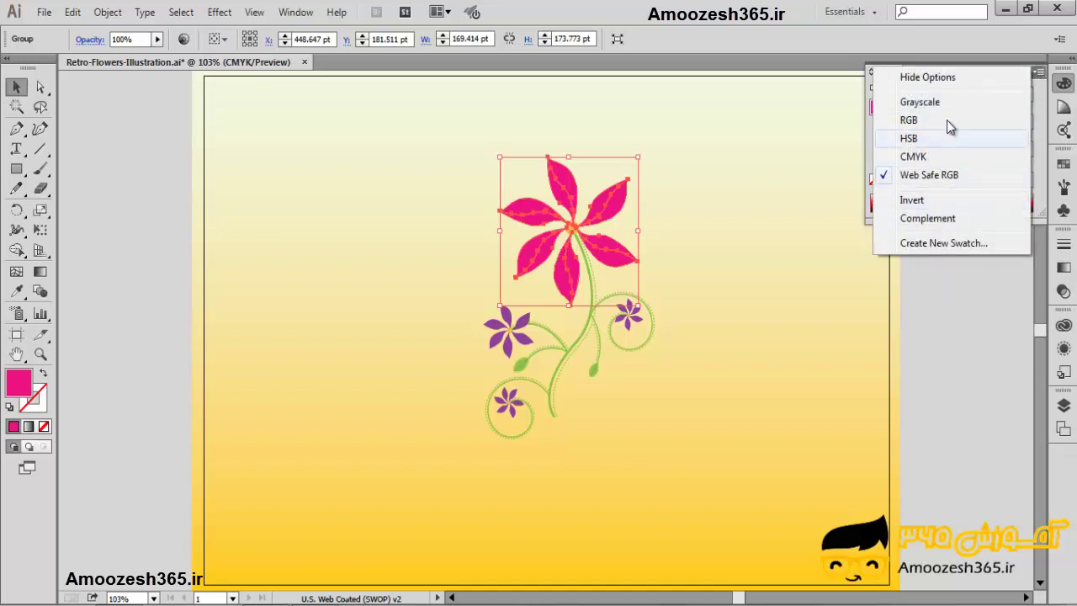
click(970, 48)
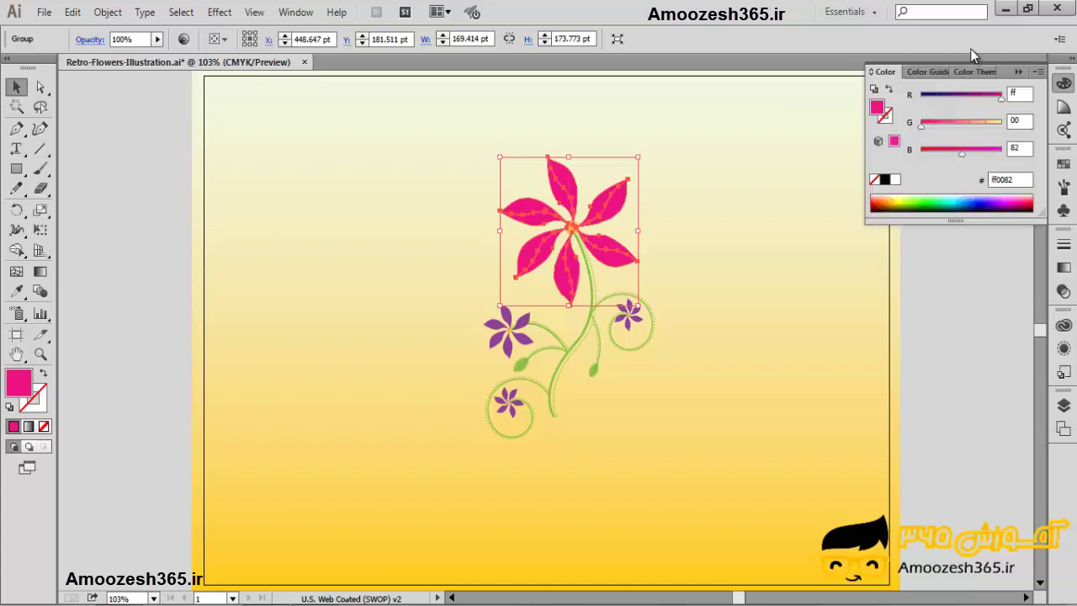
Convert the large flower's fill to CMYK, set magenta to 68% and raise cyan until the fill is purple.
click(1038, 72)
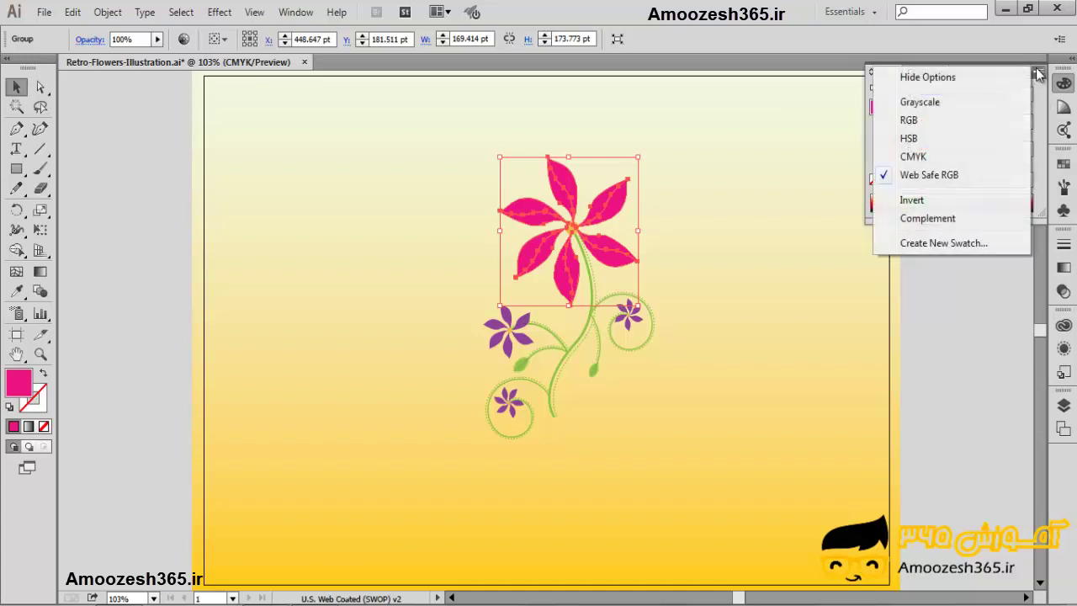
click(935, 158)
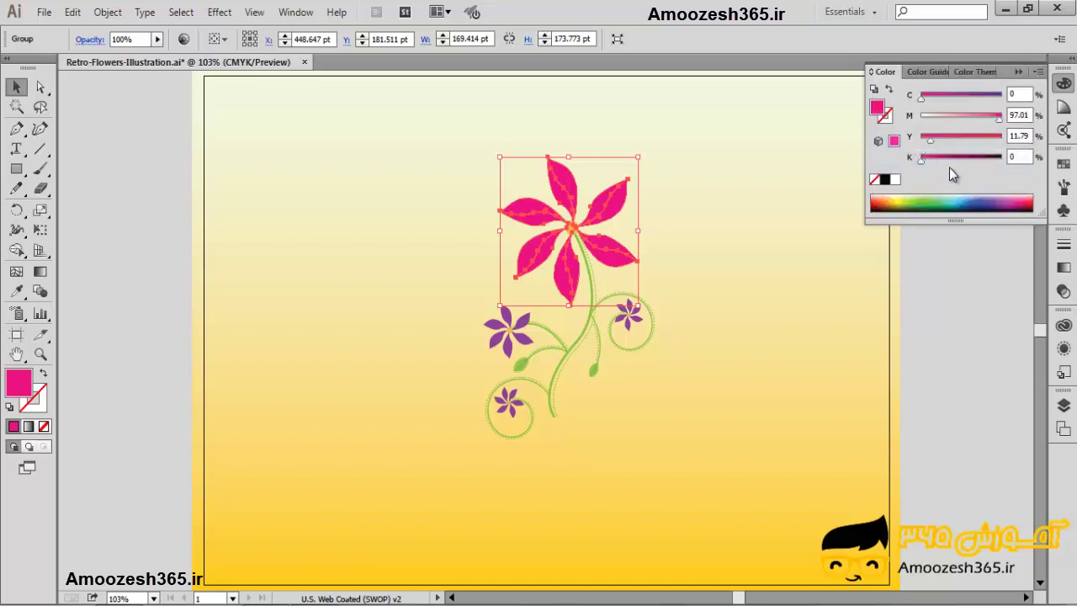
drag(999, 122, 972, 124)
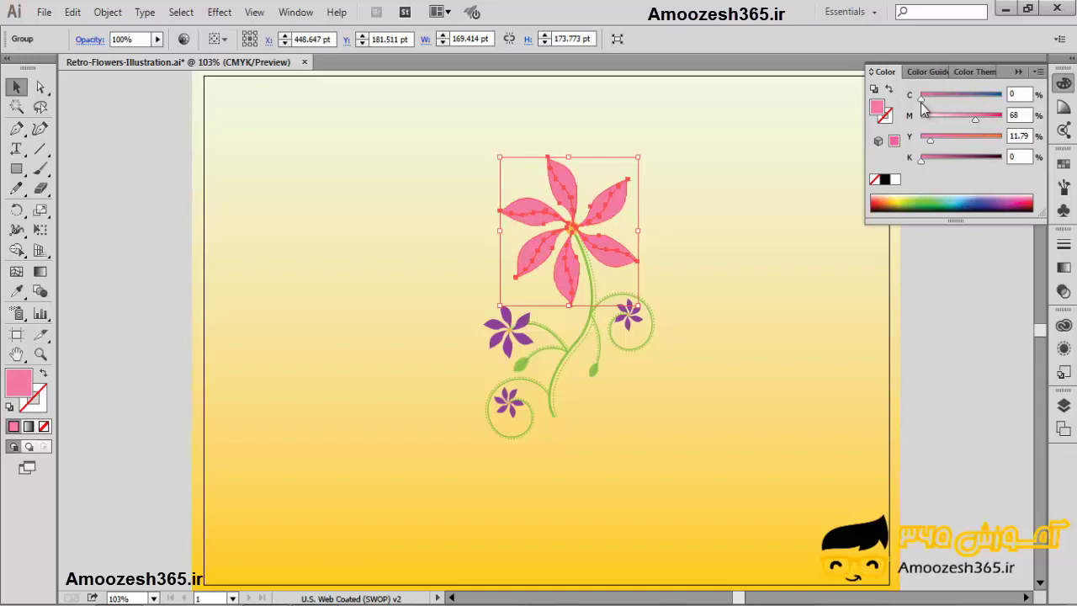
drag(922, 97, 988, 118)
Invert the large flower's purple fill color.
click(1040, 72)
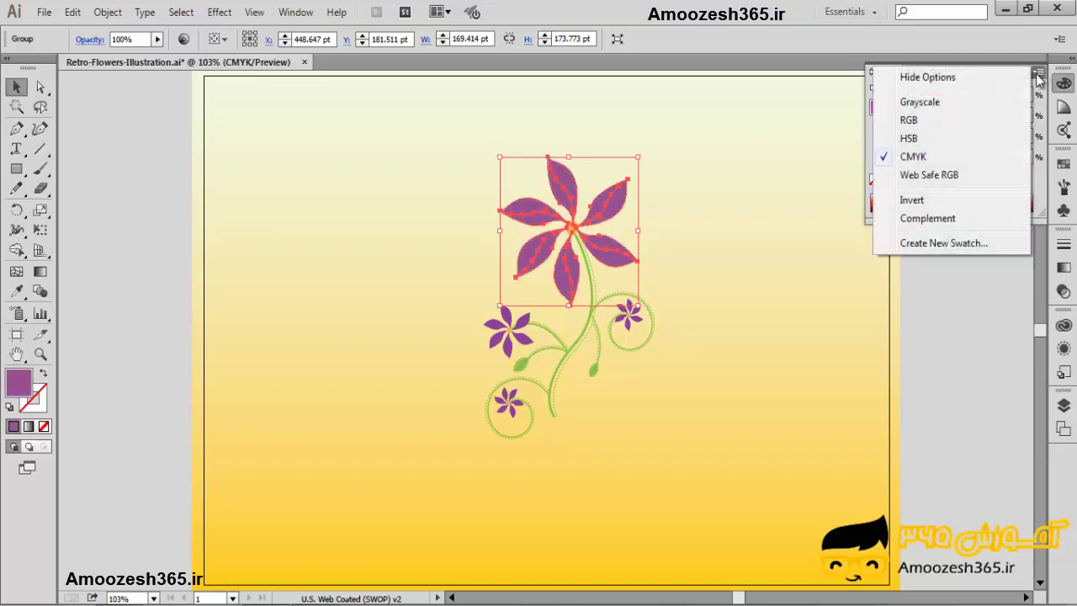
click(945, 200)
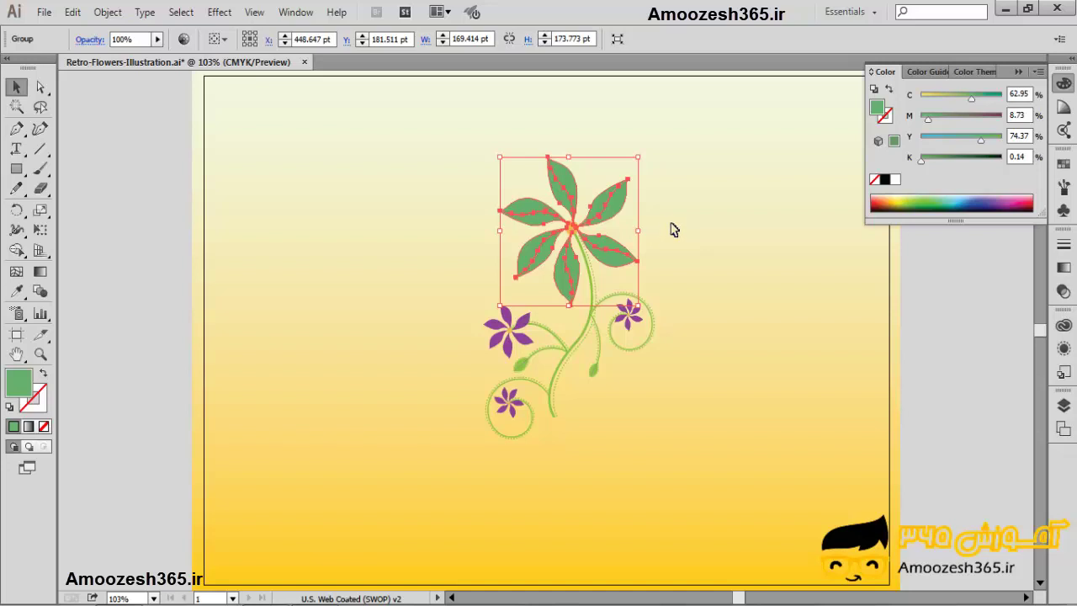
Pick a light blue fill for the large flower from the CMYK spectrum and invert it.
click(1031, 199)
drag(1033, 206, 977, 197)
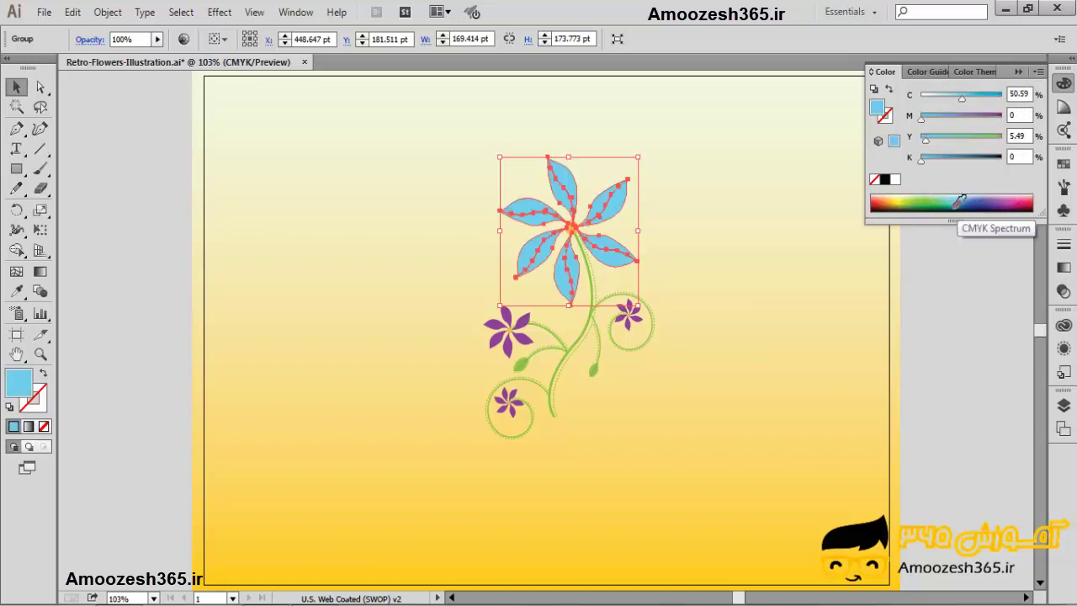
click(1040, 72)
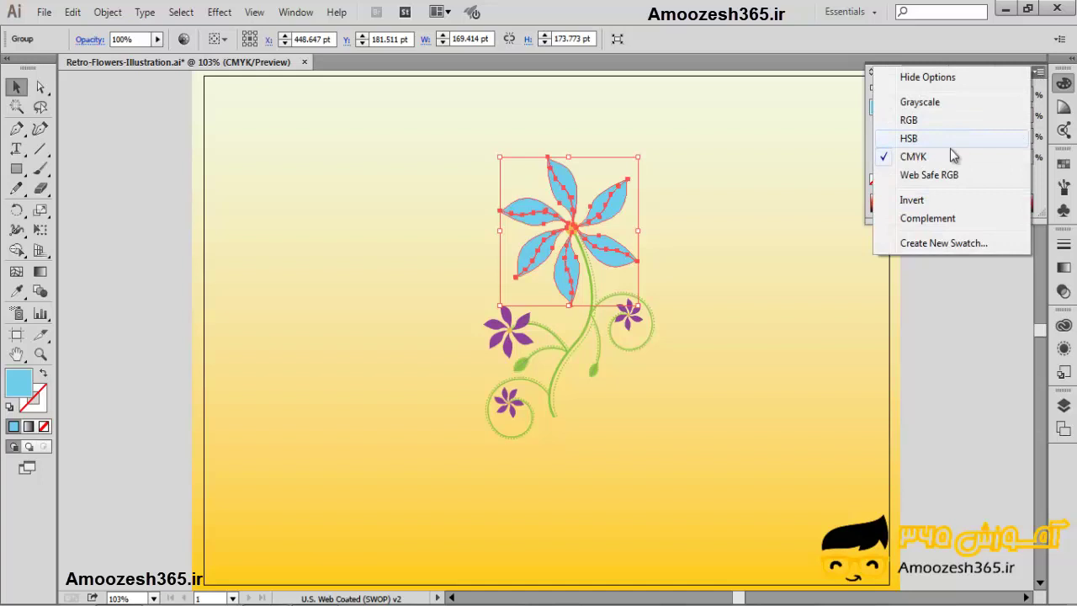
click(922, 200)
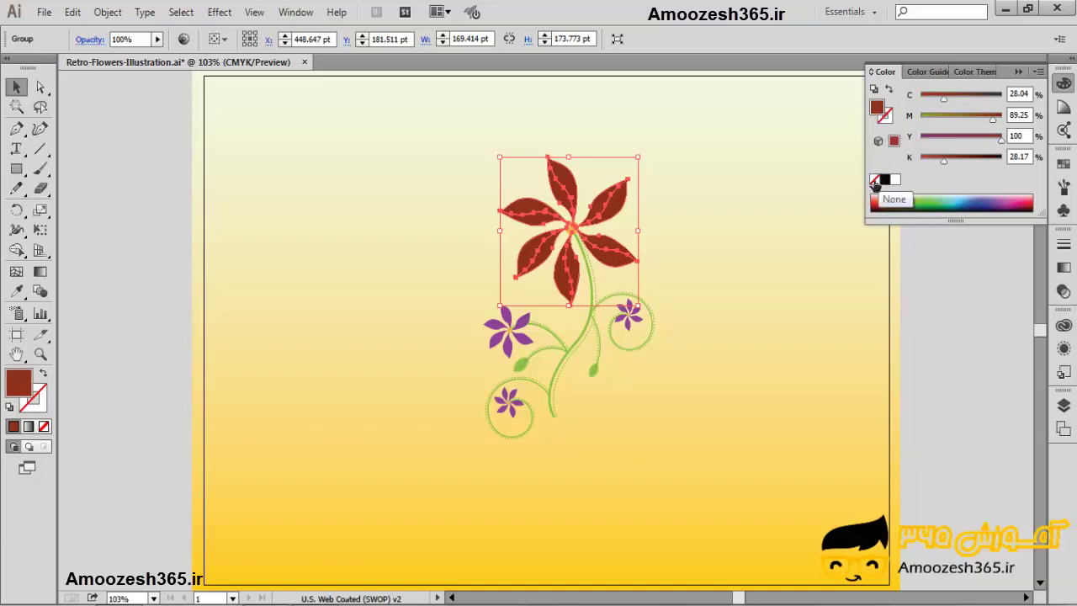
Set the large flower's fill to None and give it a solid black fill.
click(875, 181)
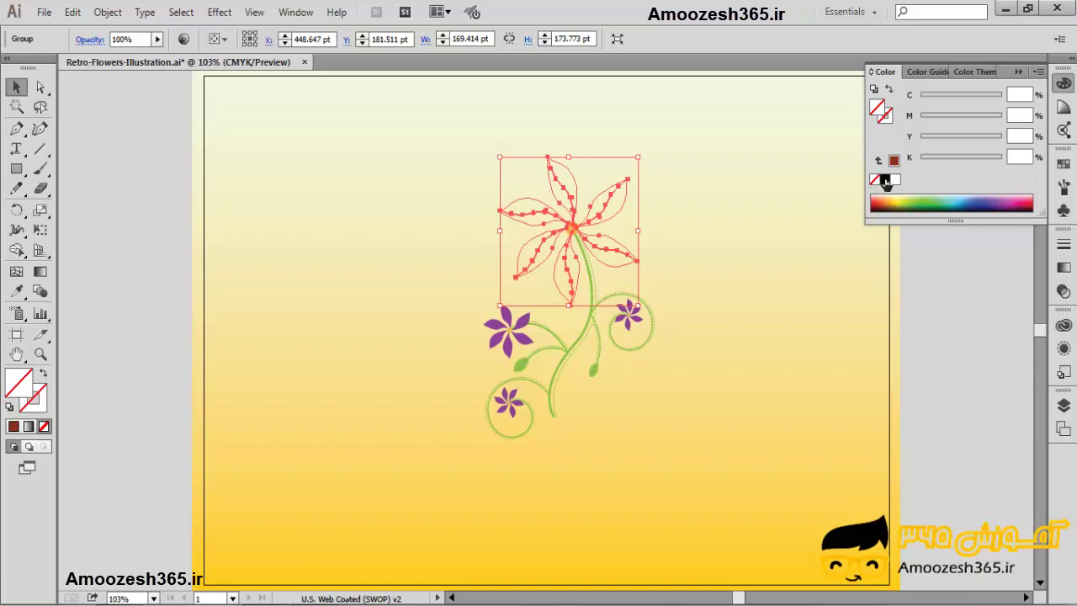
click(885, 182)
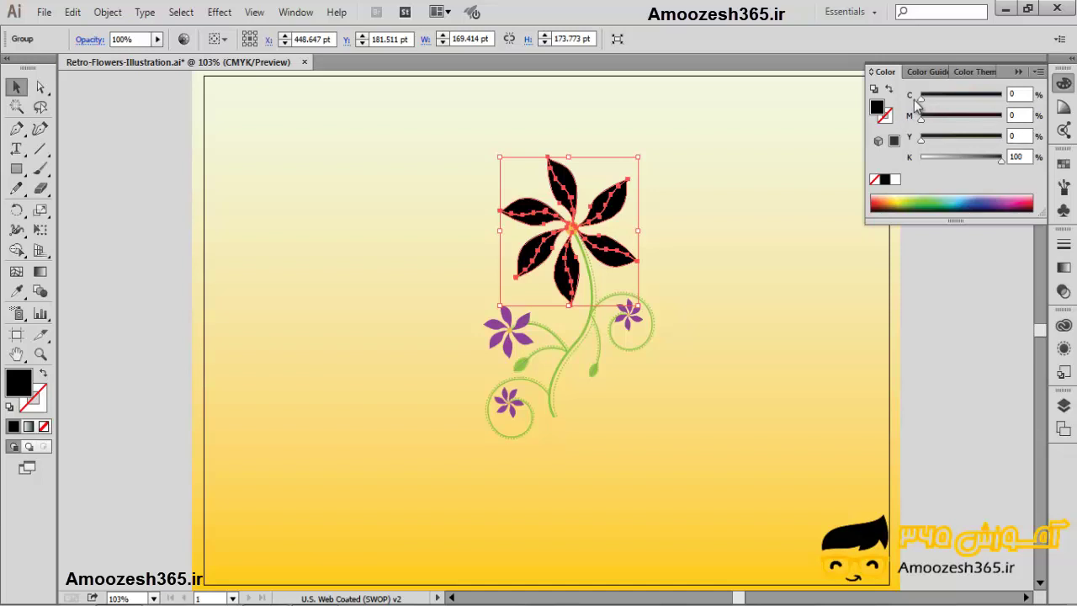
Raise the black fill's cyan, magenta and yellow to 100% and return all three to 0%.
drag(921, 99, 1001, 94)
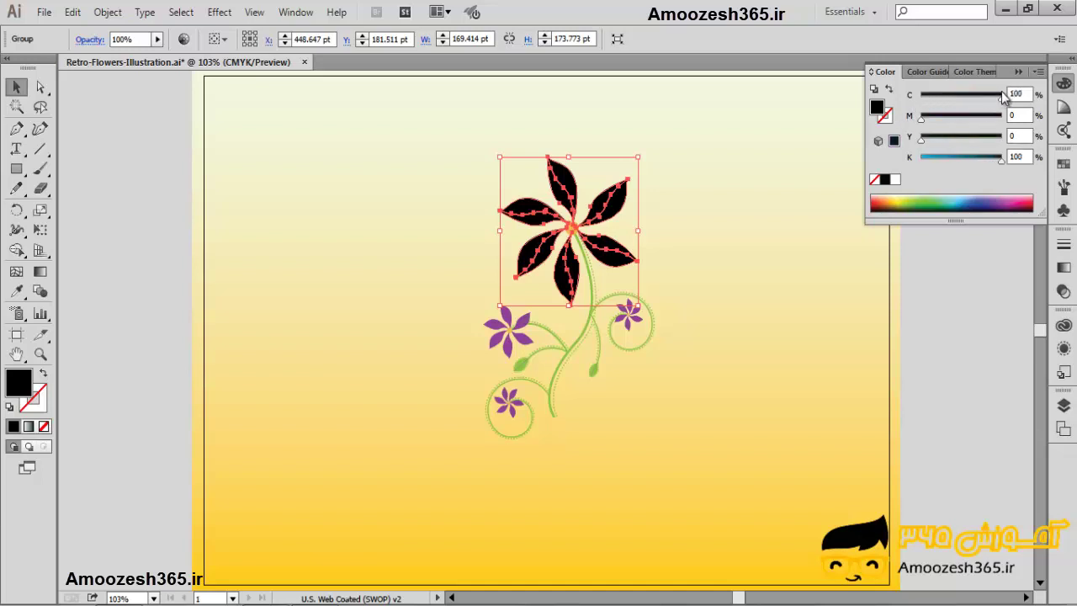
drag(922, 119, 1002, 116)
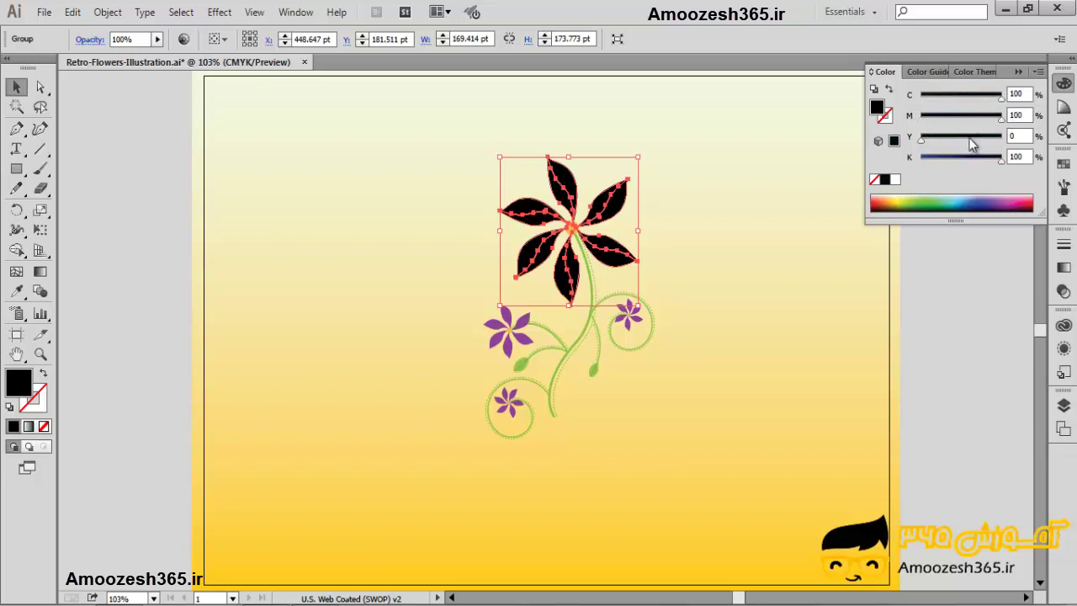
drag(1000, 143, 1008, 144)
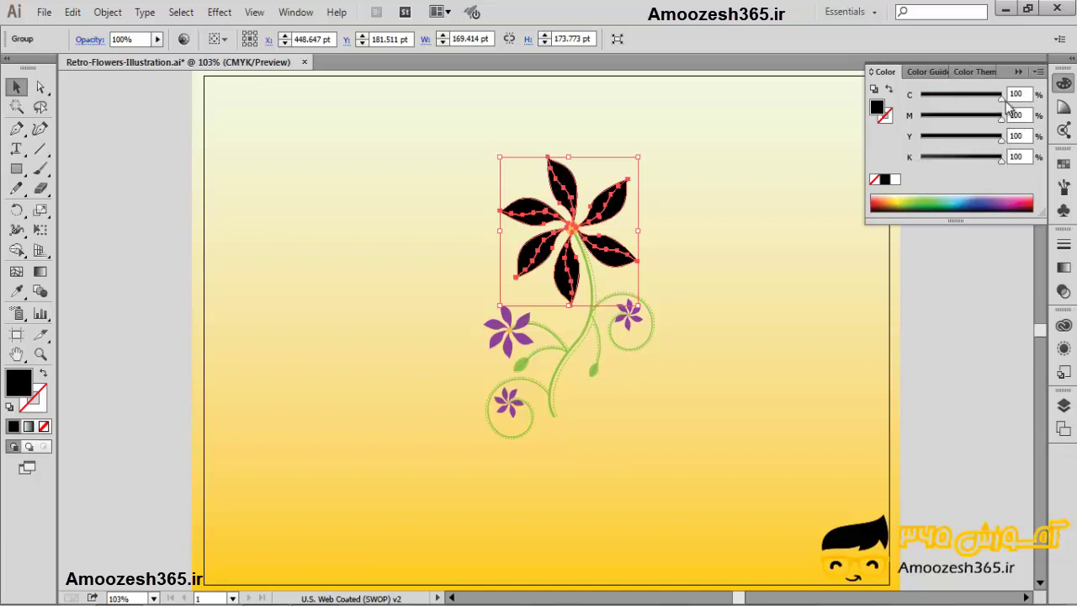
drag(1004, 102, 875, 95)
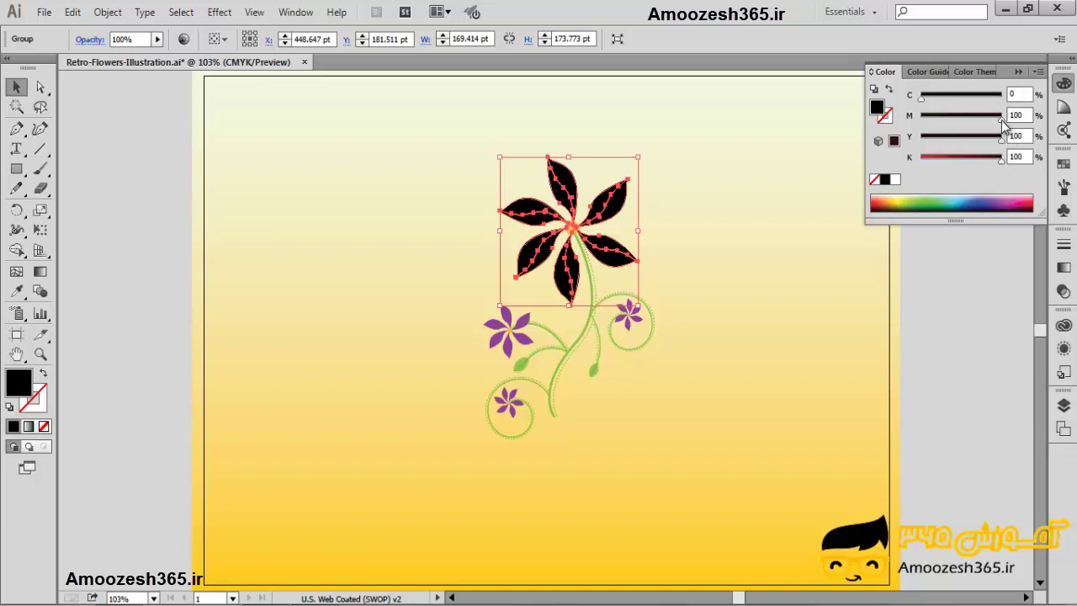
drag(1001, 119, 889, 117)
drag(1001, 137, 911, 138)
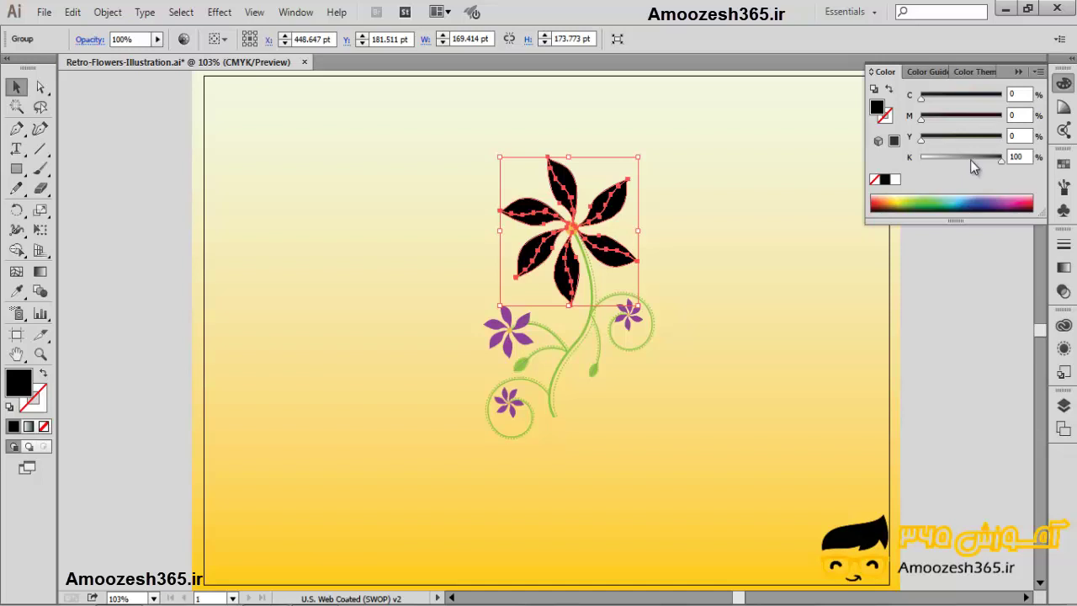
Fill the large flower with white and undo the recent fill changes.
click(896, 181)
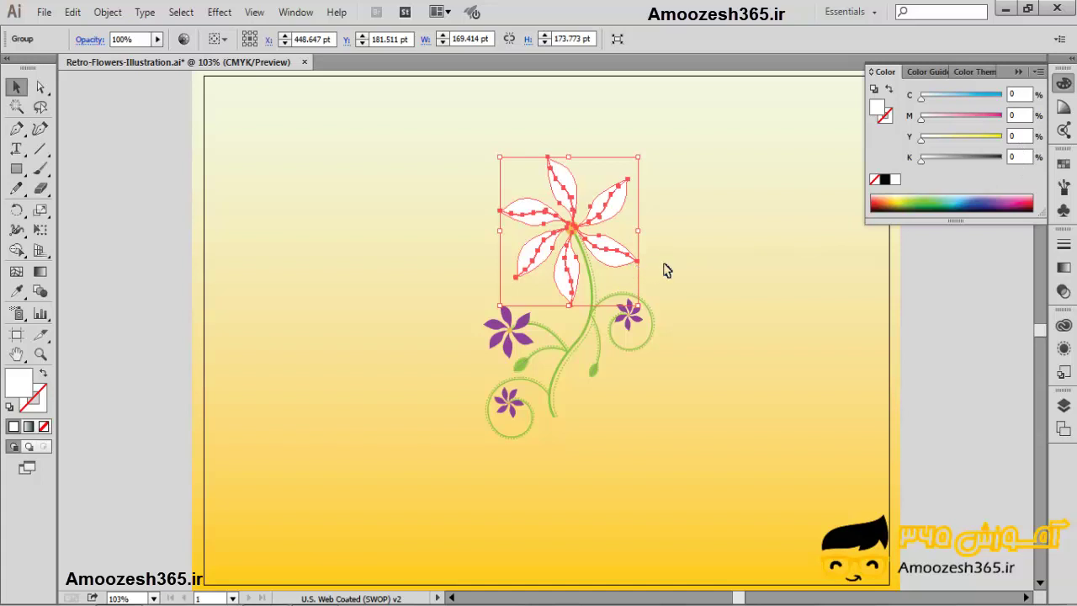
key(ctrl+z)
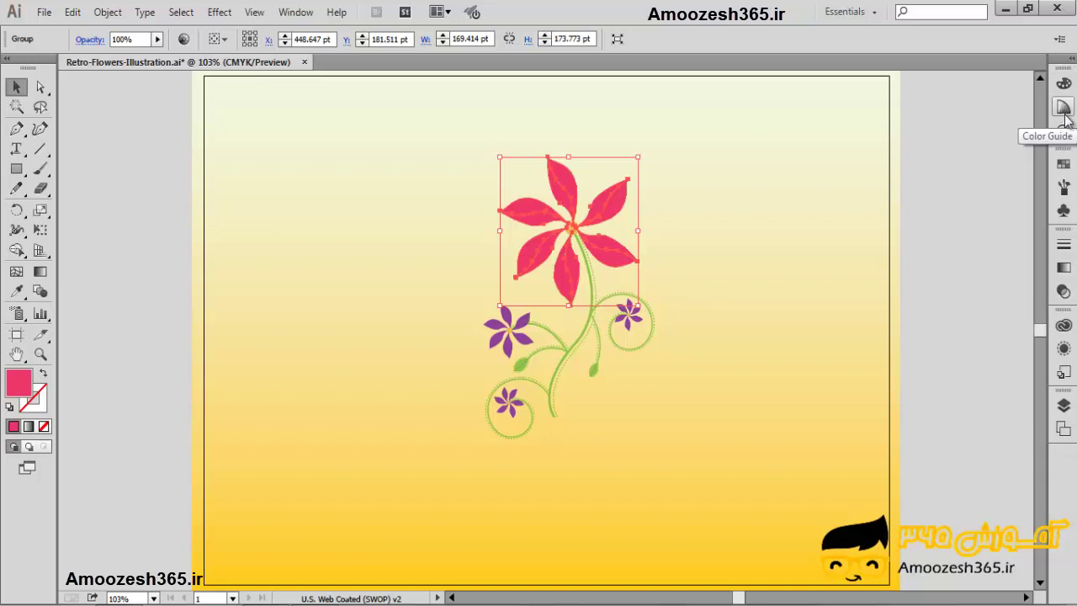
Open the Color Guide and recolor the large flower with a light orange fill.
click(296, 14)
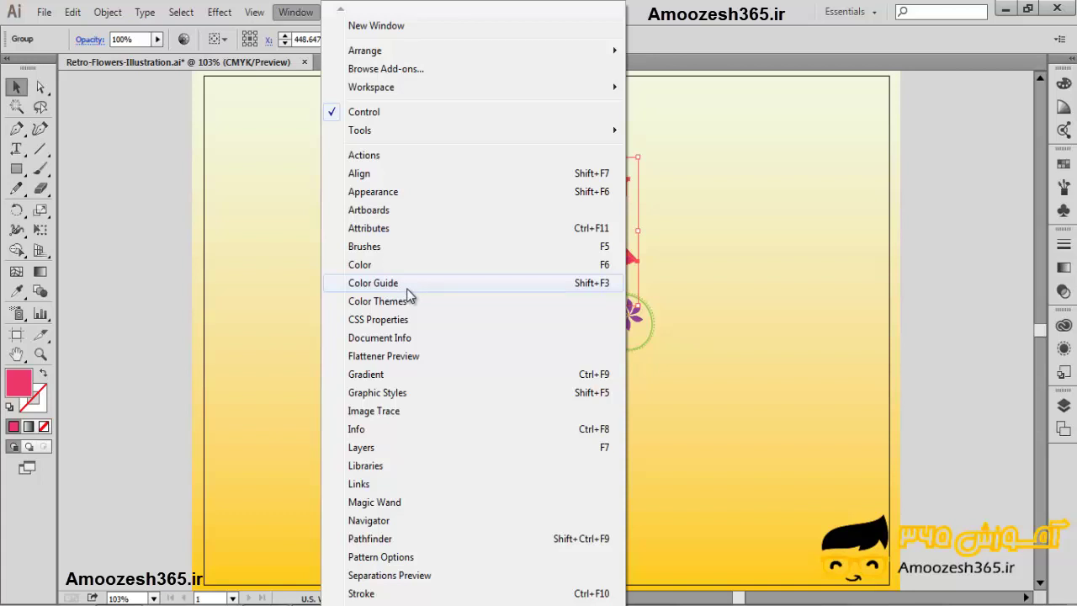
click(702, 43)
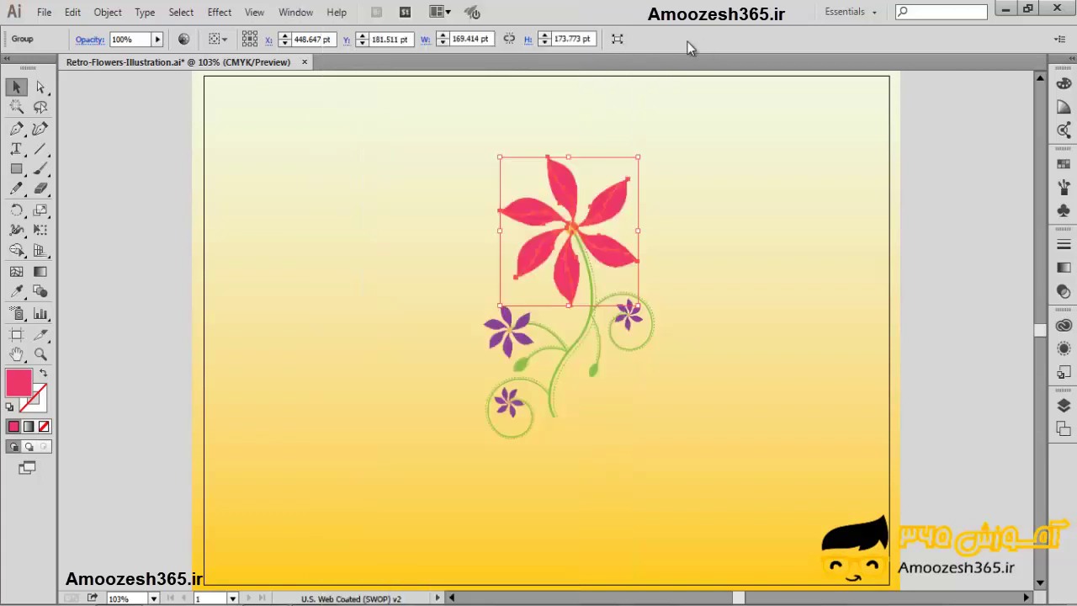
click(1064, 110)
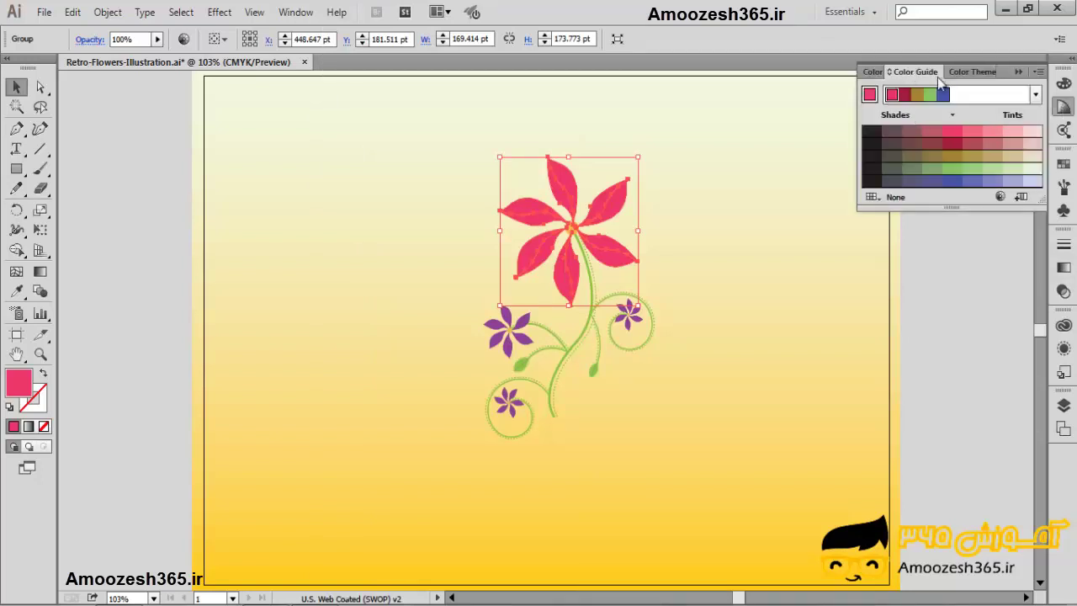
click(927, 156)
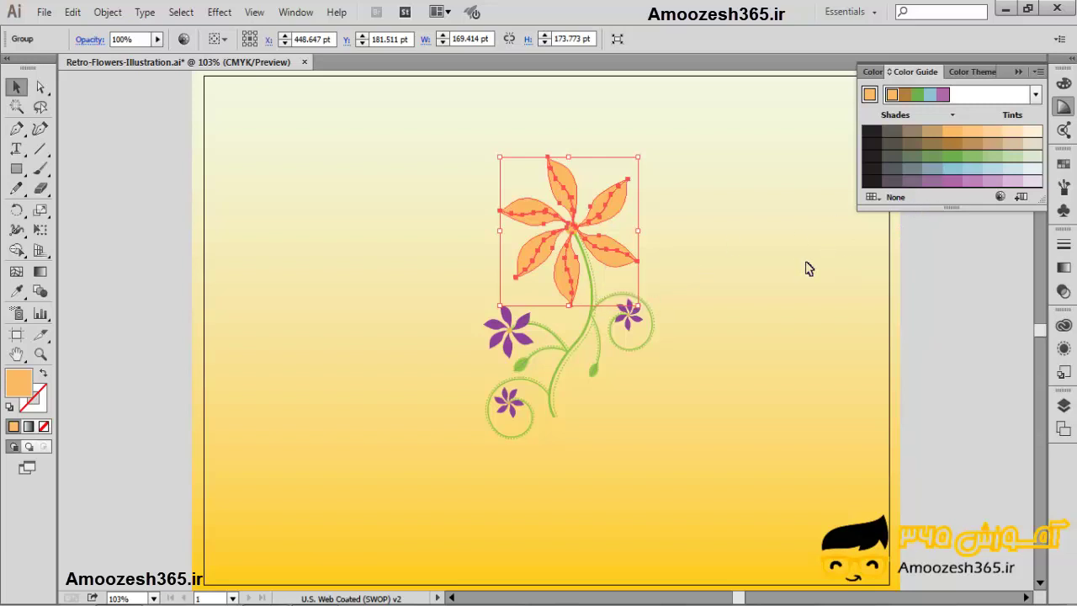
Apply the dark red swatch from the Swatches panel to the large flower and collapse the panel.
click(1063, 163)
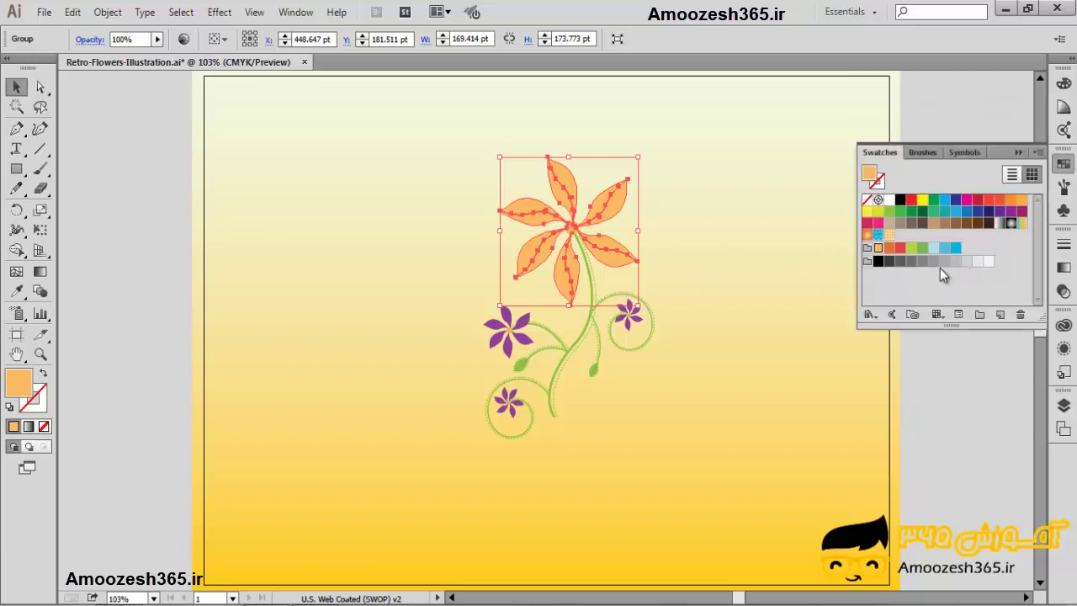
click(978, 202)
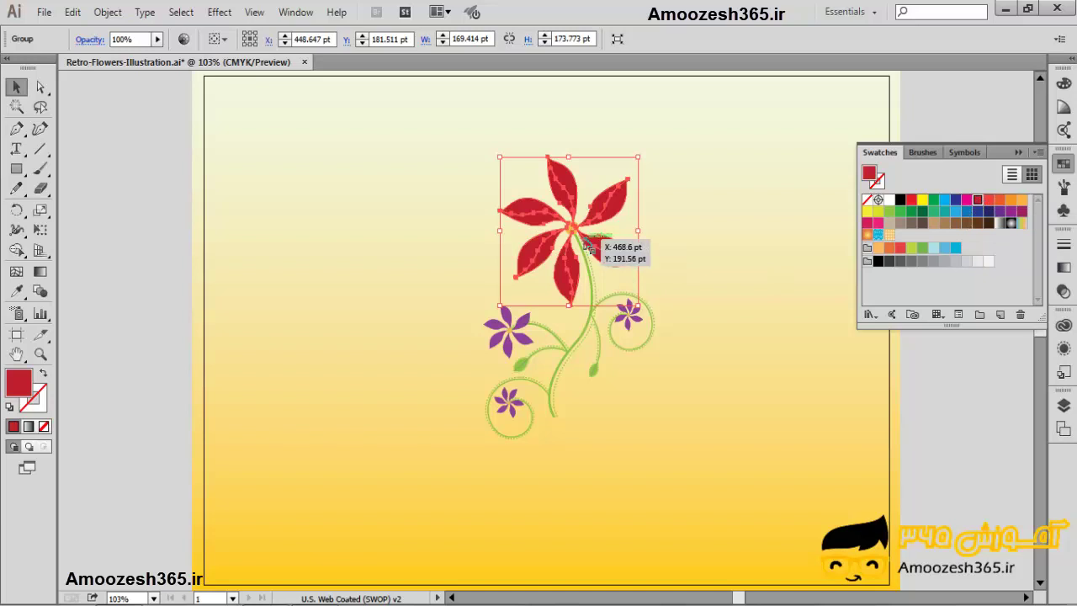
click(1018, 154)
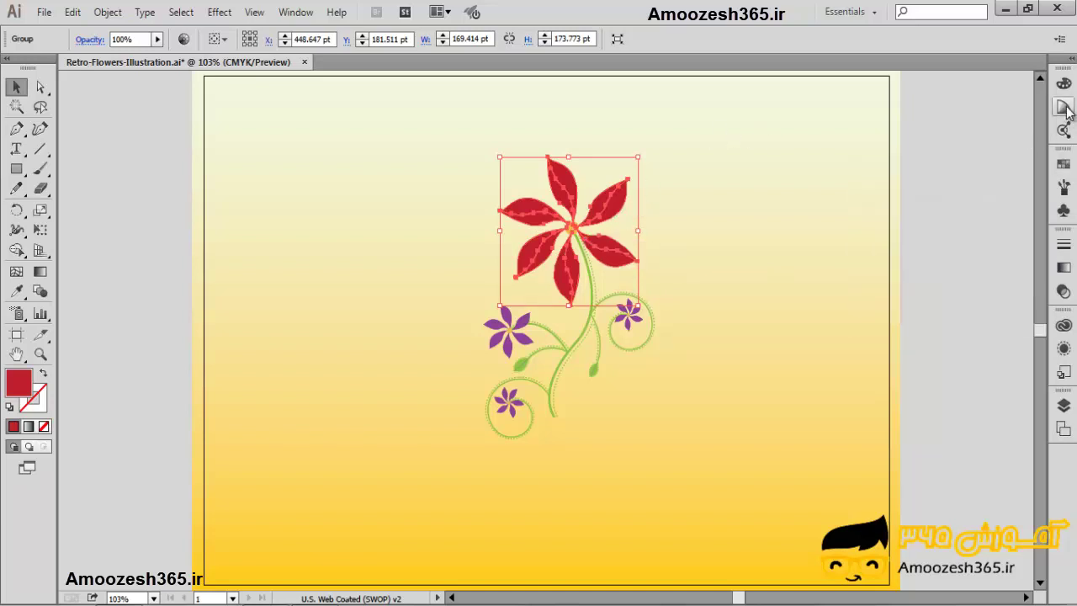
Open the Color Guide Options and set the number of variation steps to 6.
click(1064, 107)
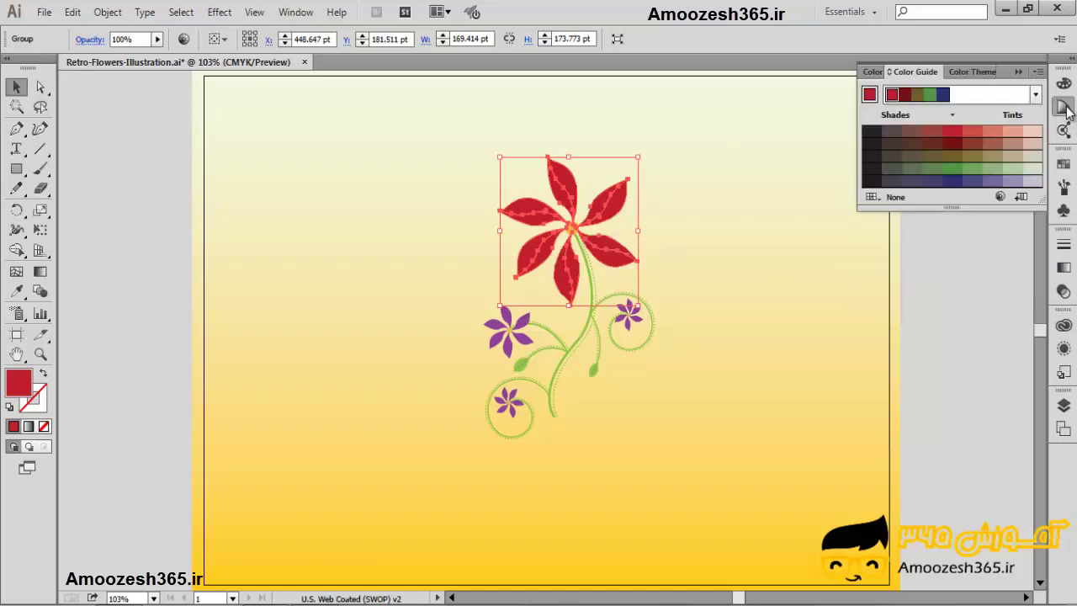
click(1037, 73)
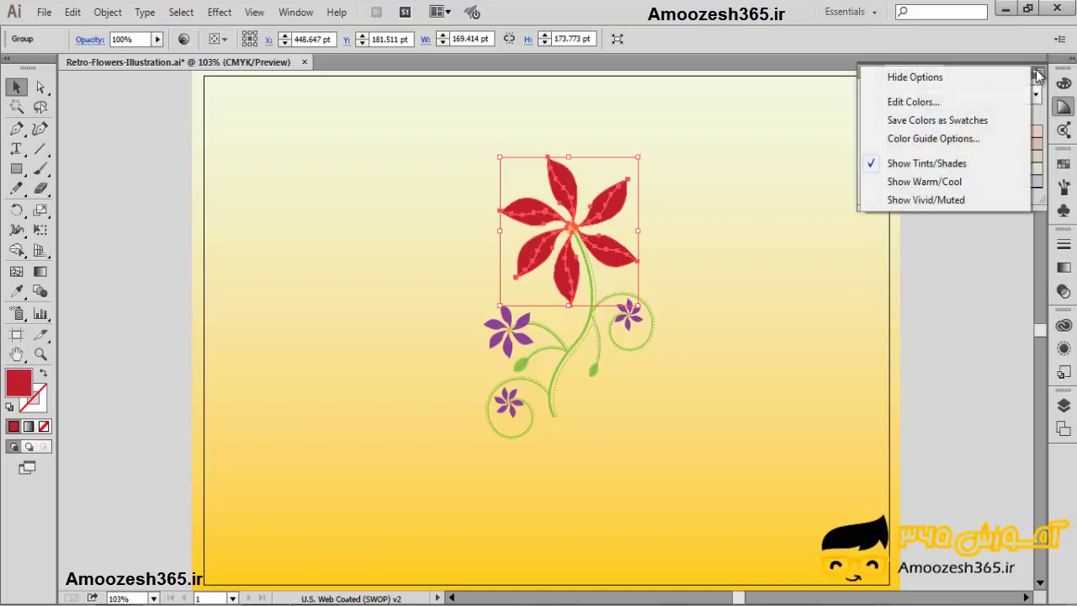
click(920, 140)
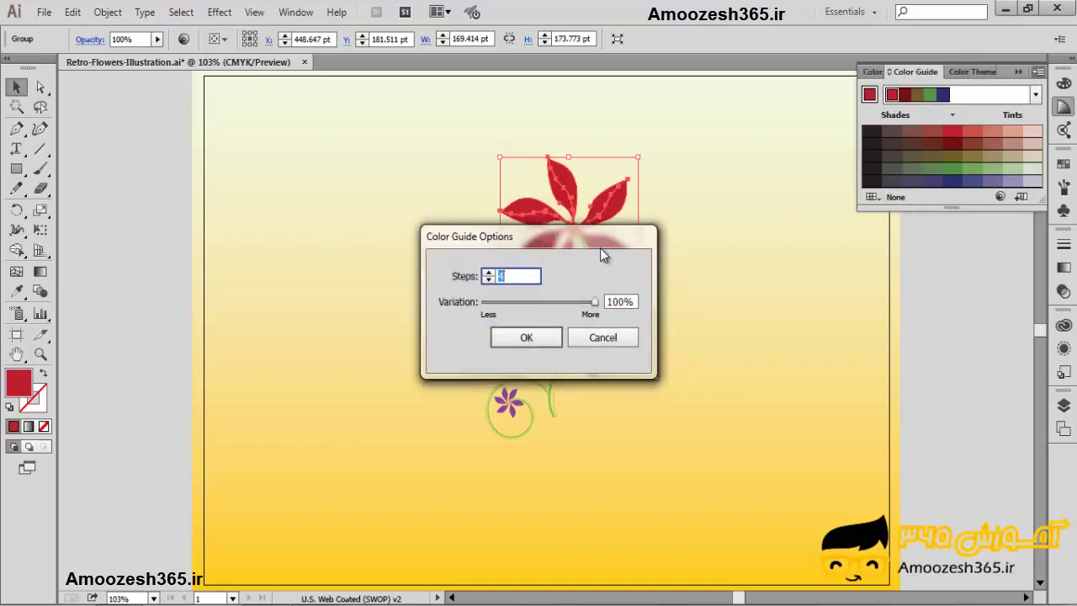
drag(600, 247, 832, 230)
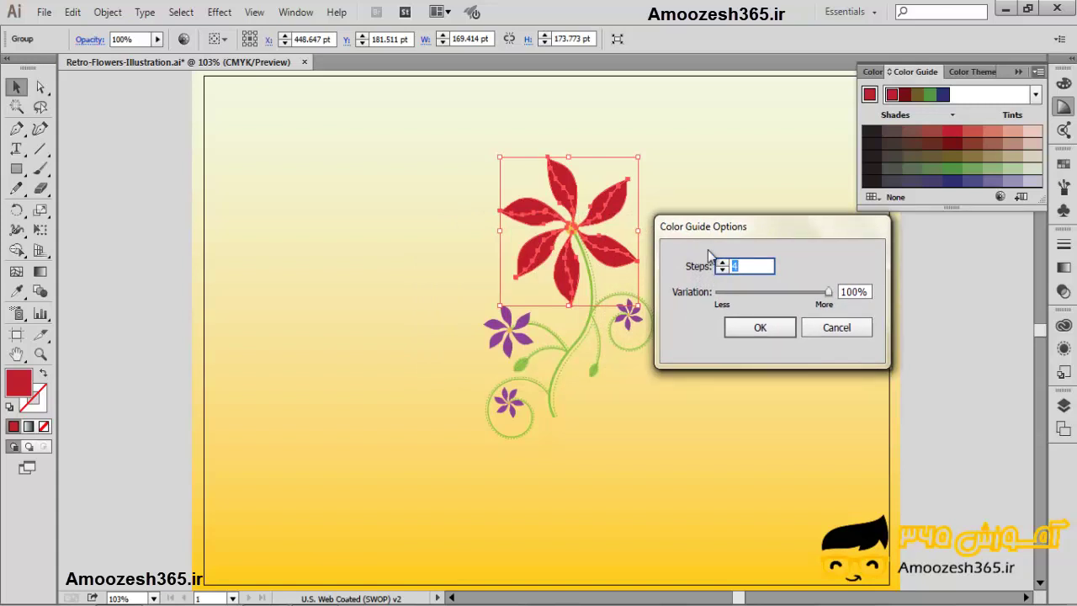
double_click(741, 267)
click(721, 264)
click(721, 263)
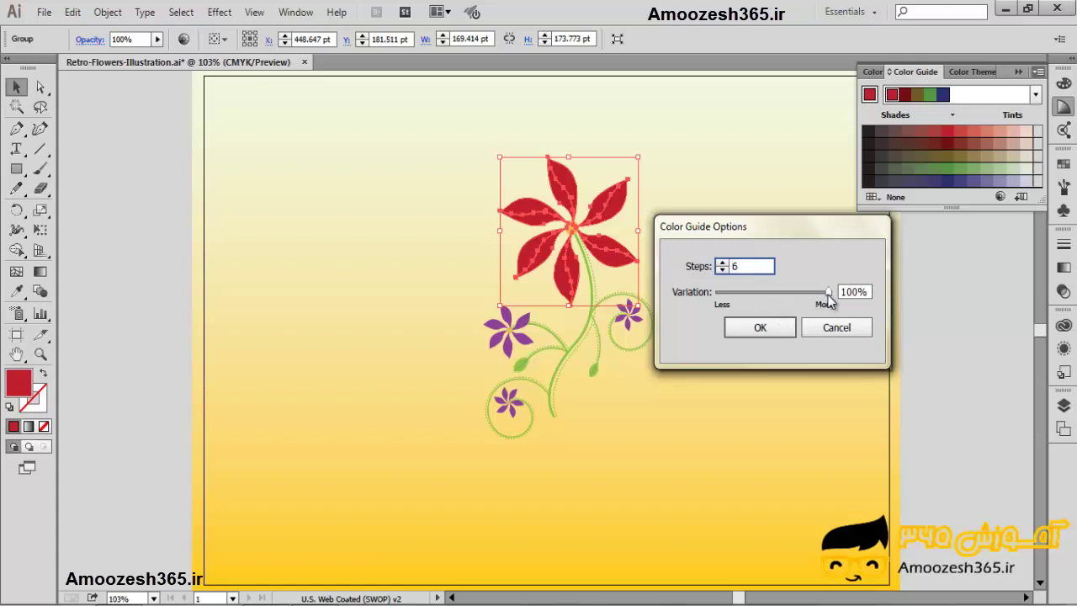
Try color variation amounts of 50%, 26% and 7%, return it to 100% and apply the Color Guide Options.
drag(829, 292, 777, 298)
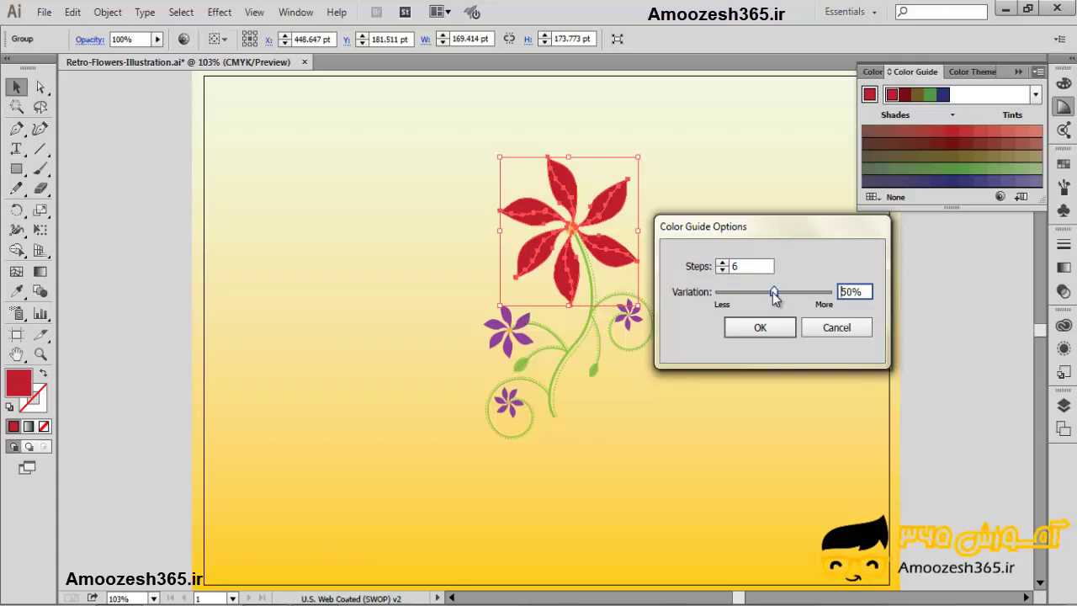
drag(775, 296, 751, 308)
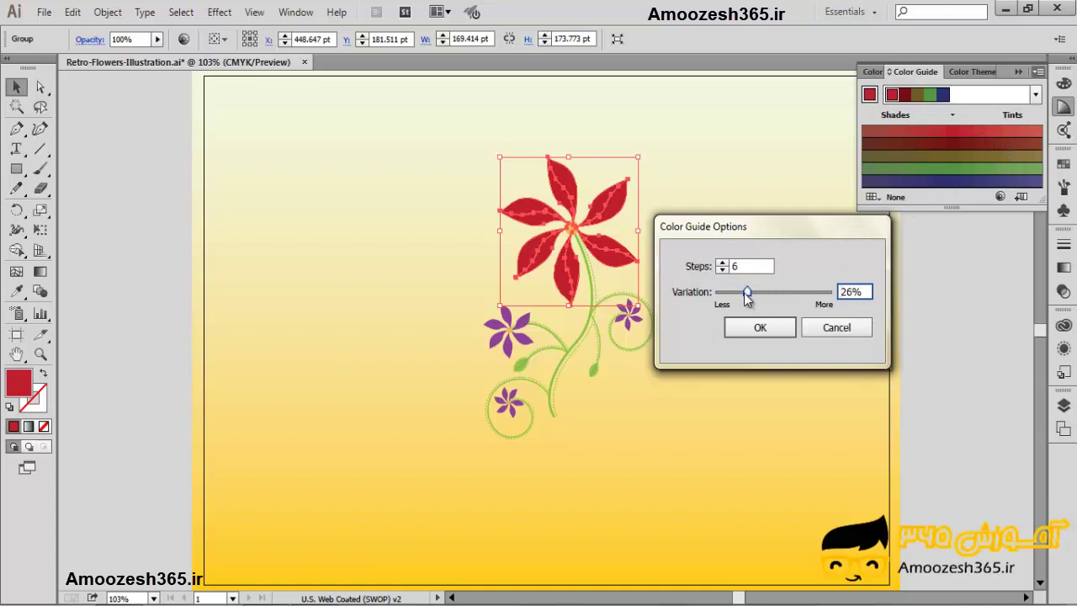
drag(747, 296, 724, 296)
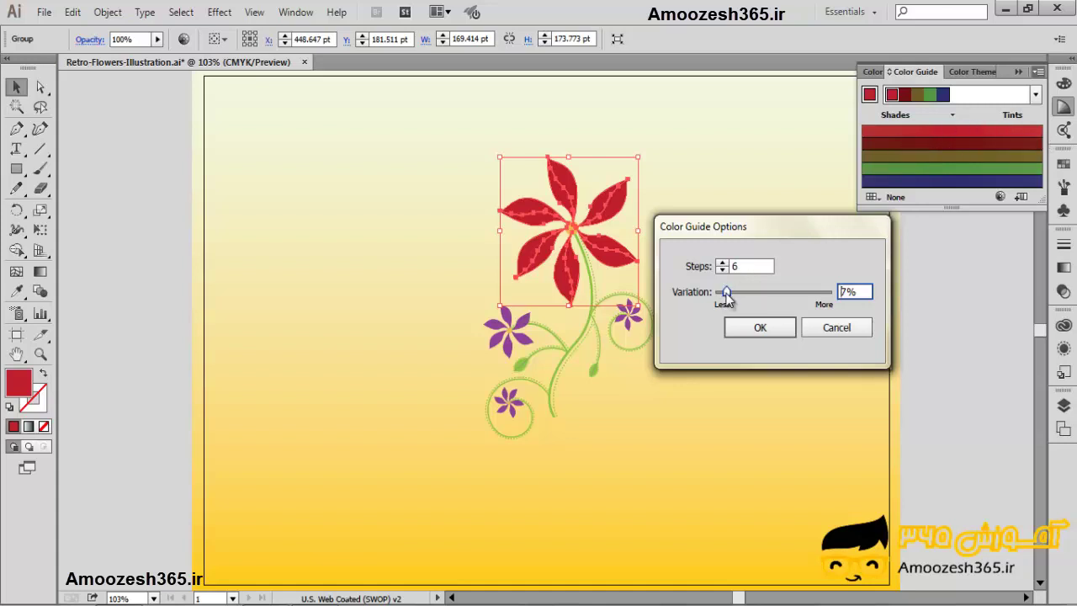
drag(727, 291, 834, 291)
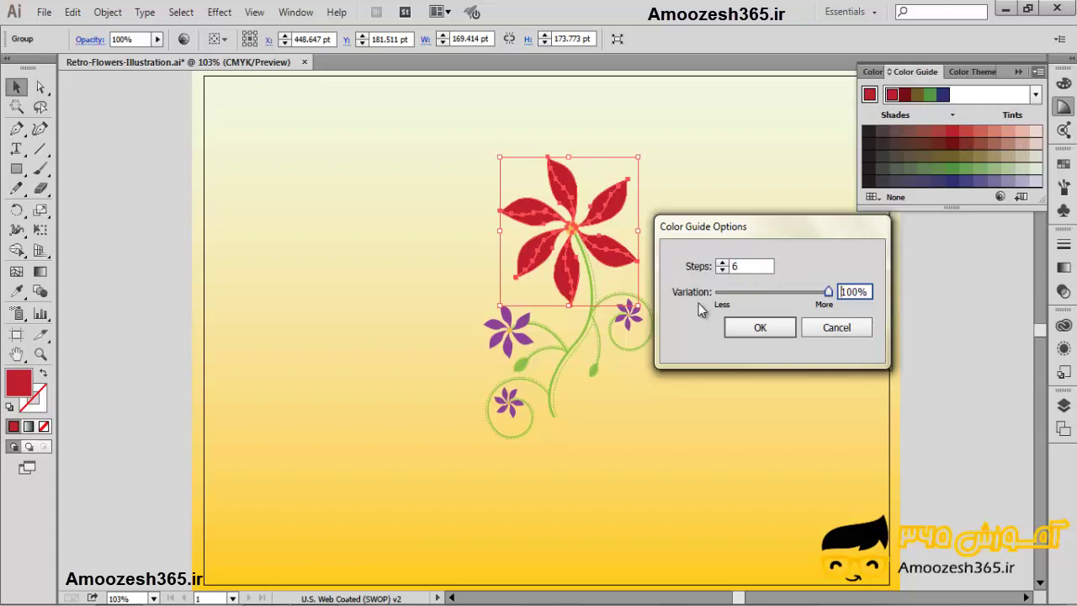
click(757, 333)
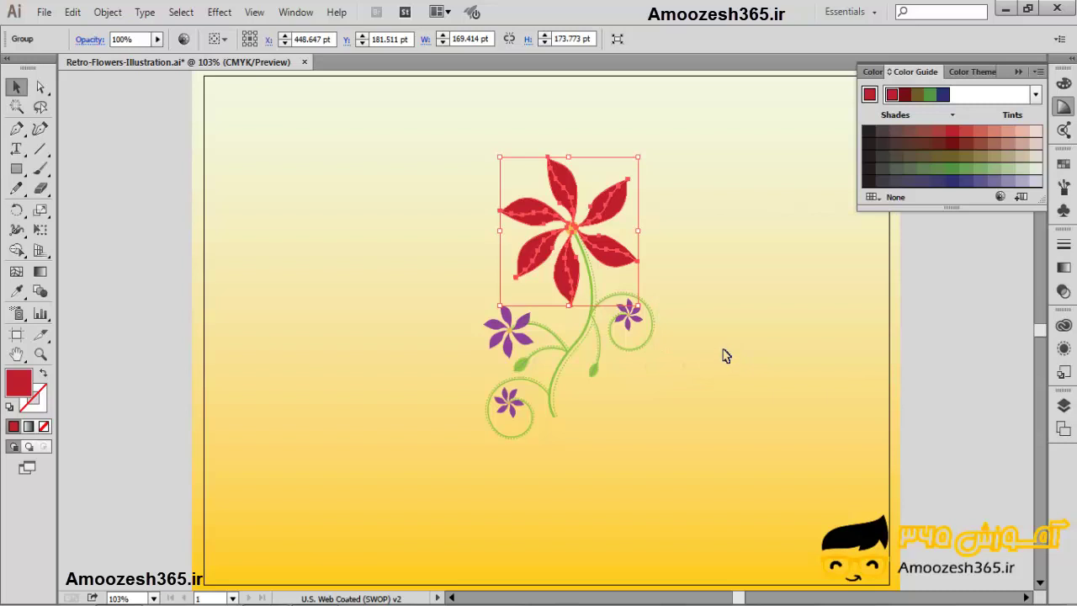
Deselect the flower and show the Color Guide variations as Warm/Cool, followed by Vivid/Muted.
click(768, 259)
click(1038, 71)
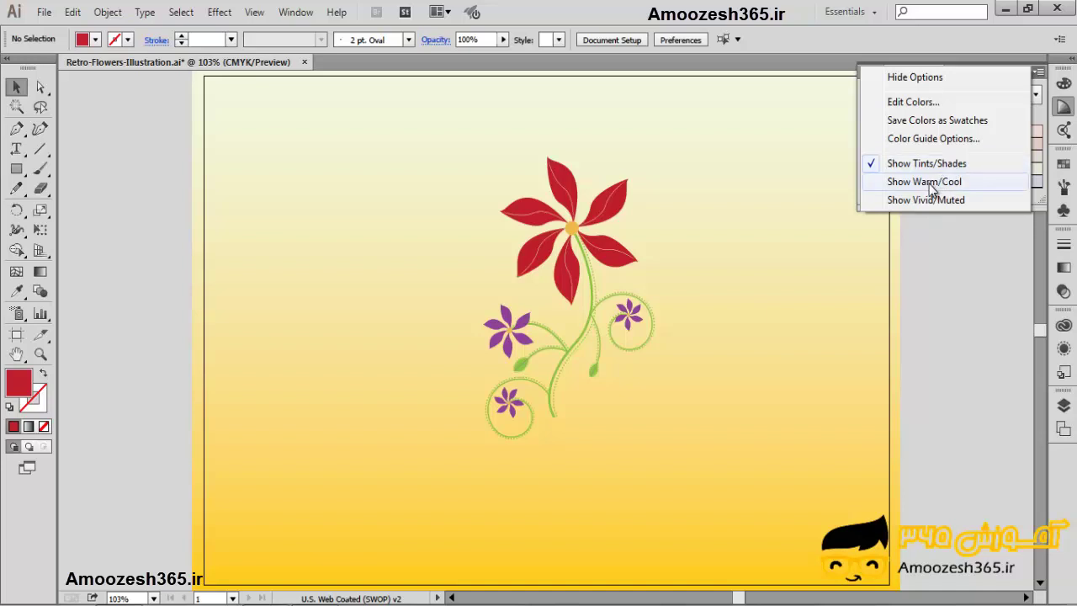
click(928, 230)
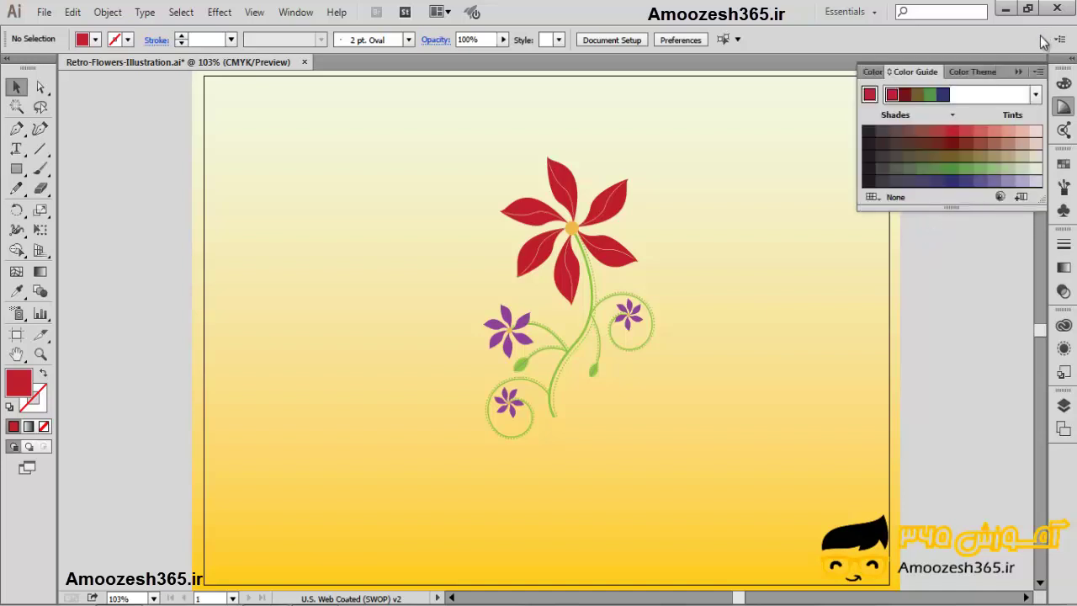
click(1039, 72)
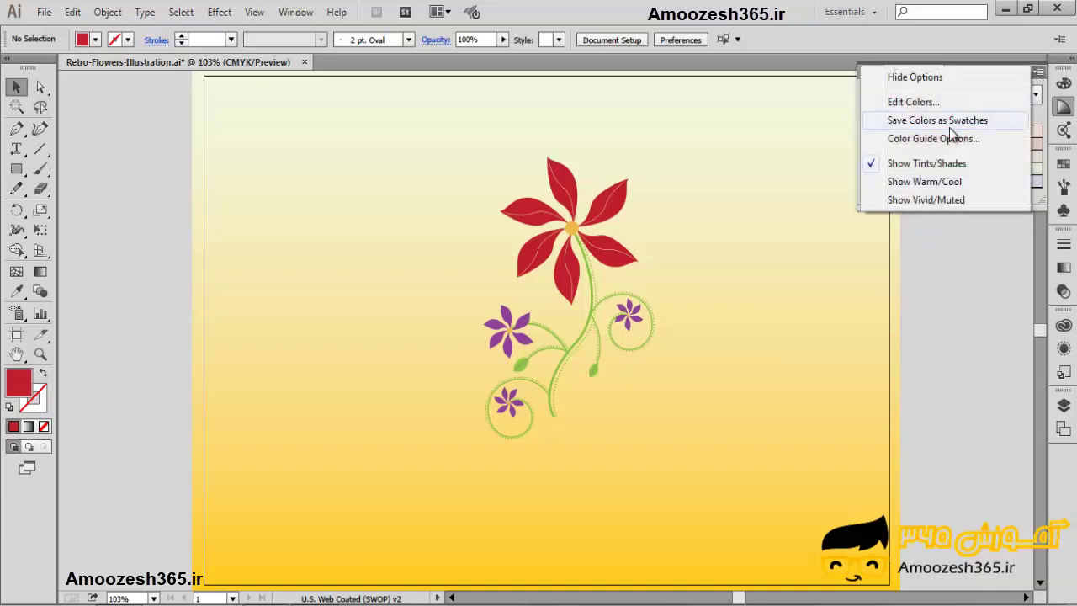
click(932, 187)
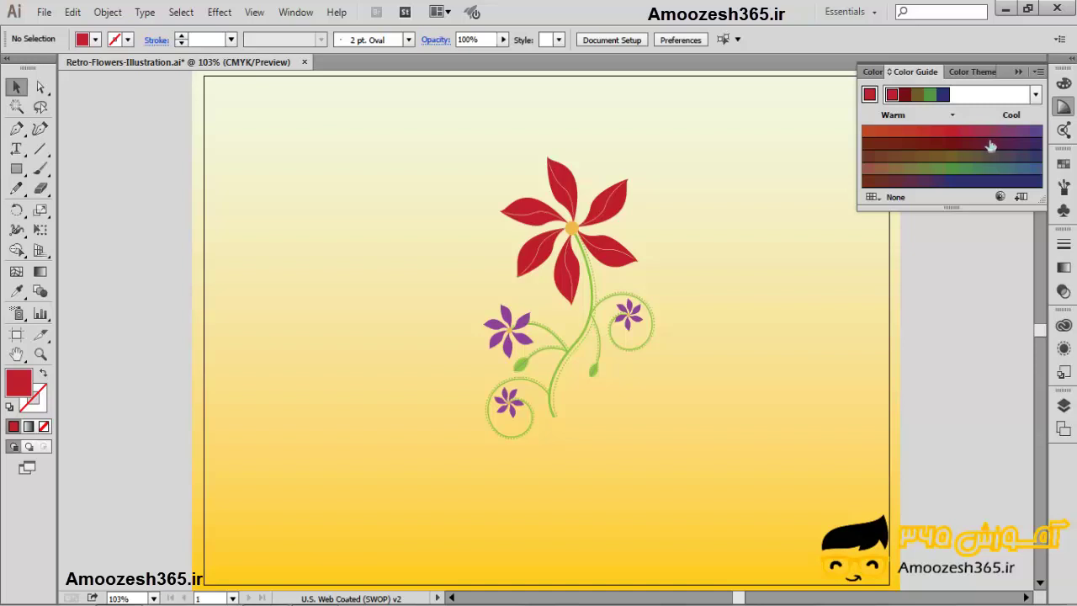
click(1039, 72)
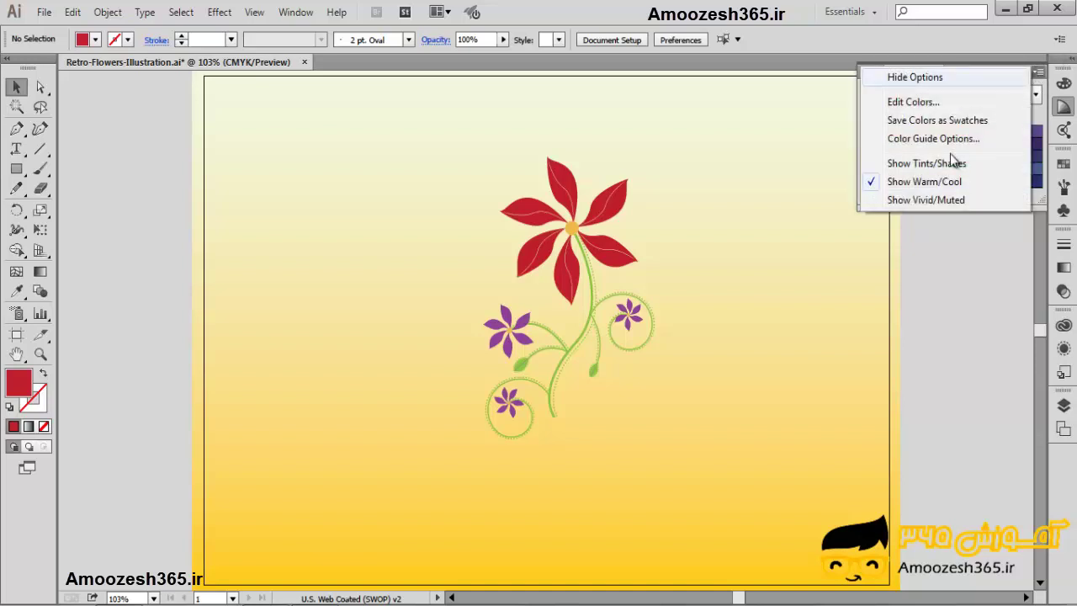
click(945, 202)
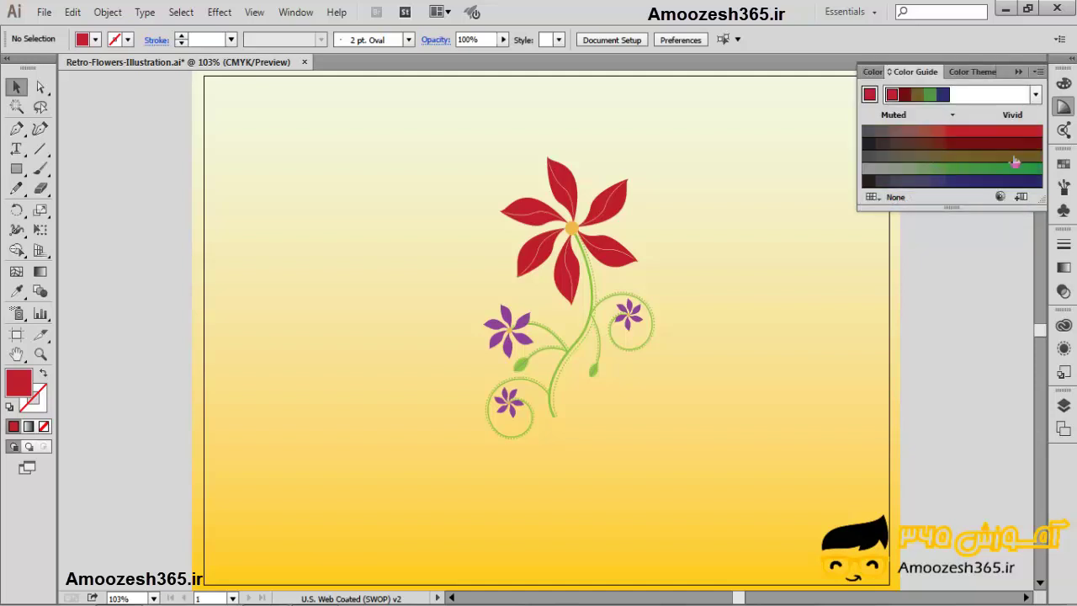
Select the large flower and recolor it with navy and a dark muted blue from the Color Guide.
click(952, 181)
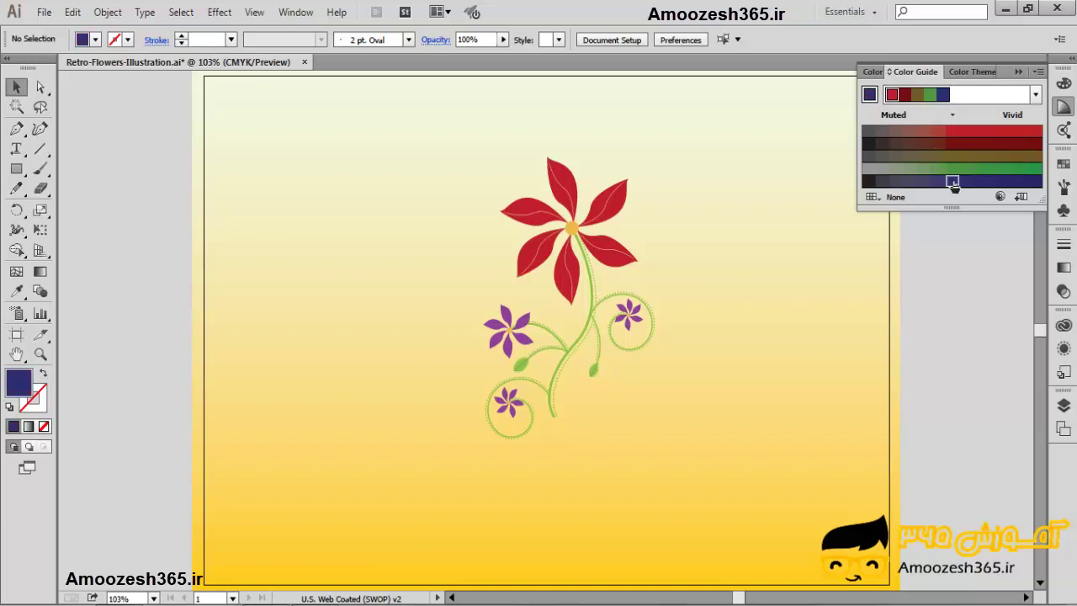
click(616, 209)
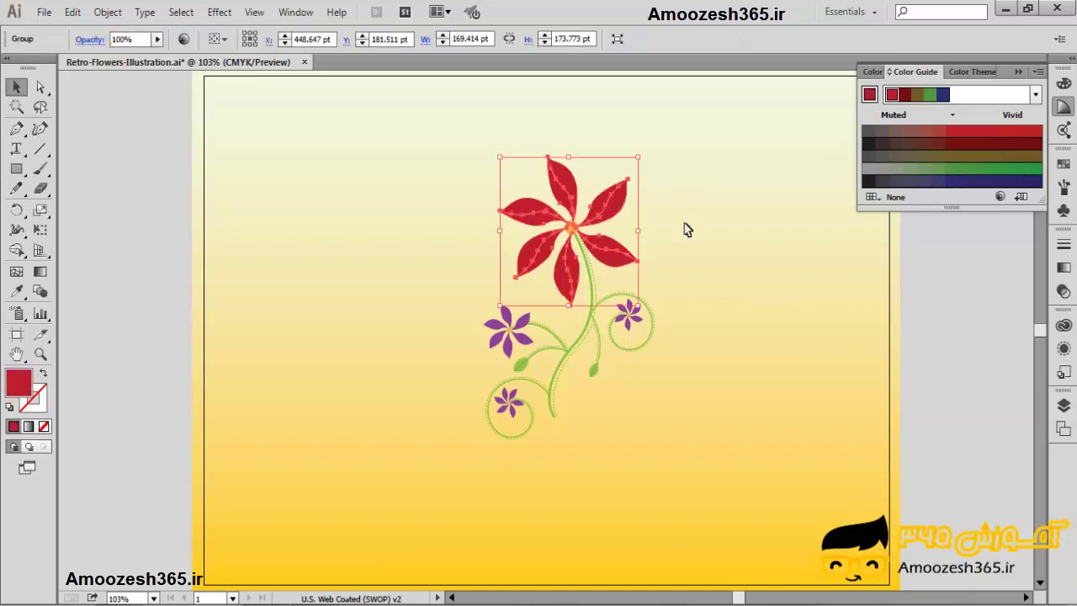
click(925, 182)
click(952, 181)
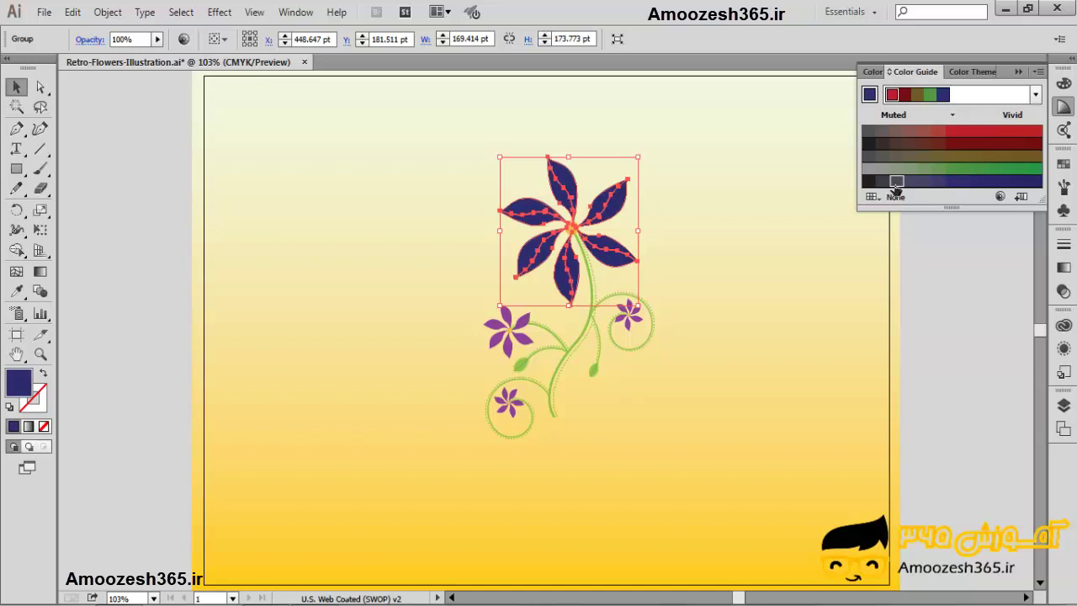
click(883, 182)
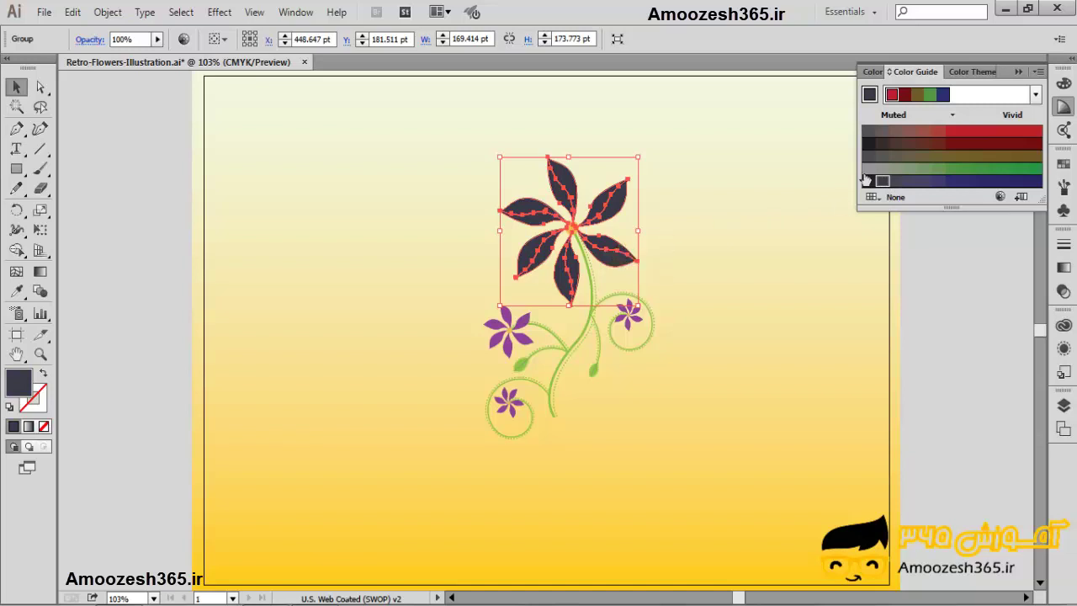
Try muted gray-brown and reddish variations on the large flower, ending with a vivid red.
click(879, 133)
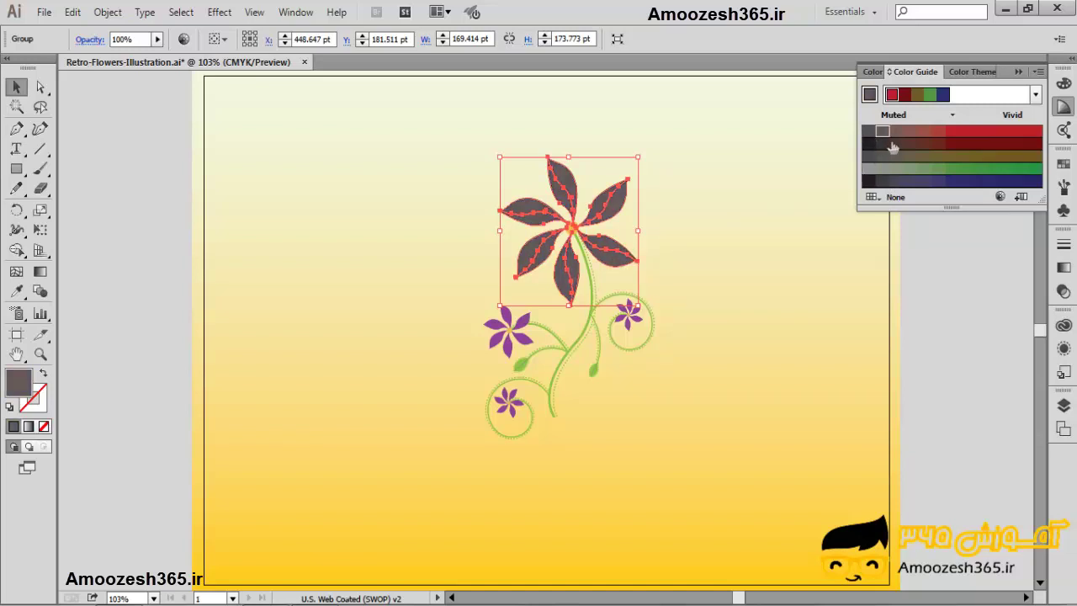
click(928, 133)
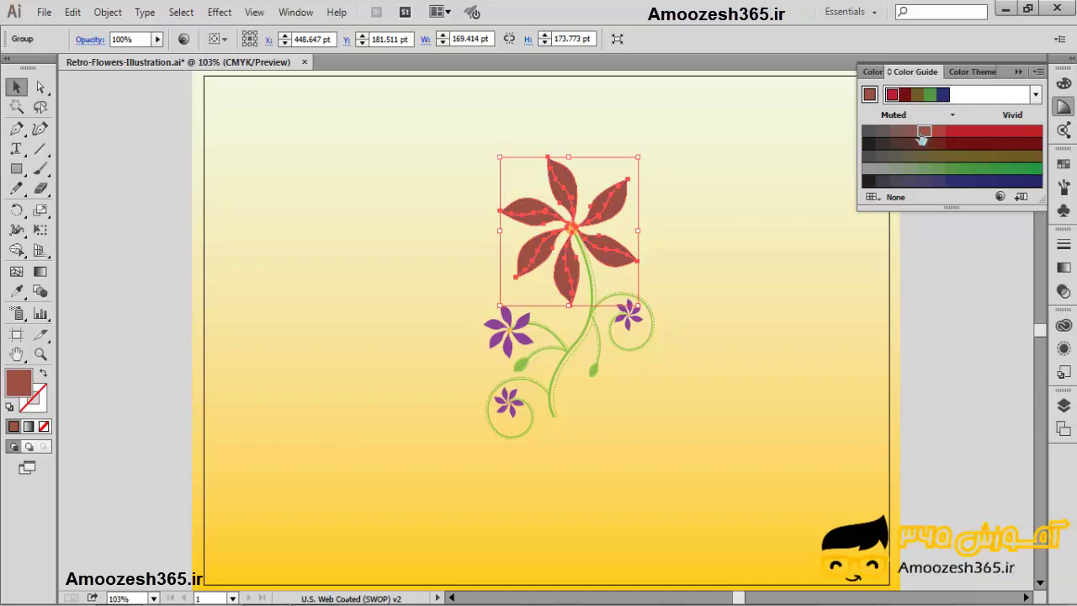
click(938, 133)
click(965, 133)
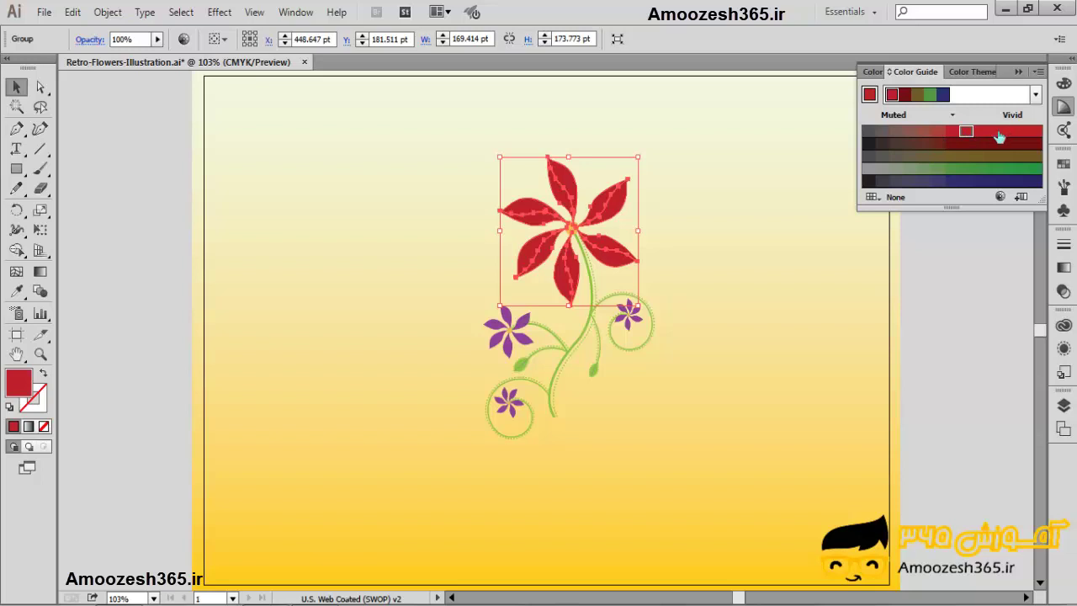
Switch the Color Guide to Tints/Shades and fill the large flower with a pale green tint, followed by dark red.
click(1038, 72)
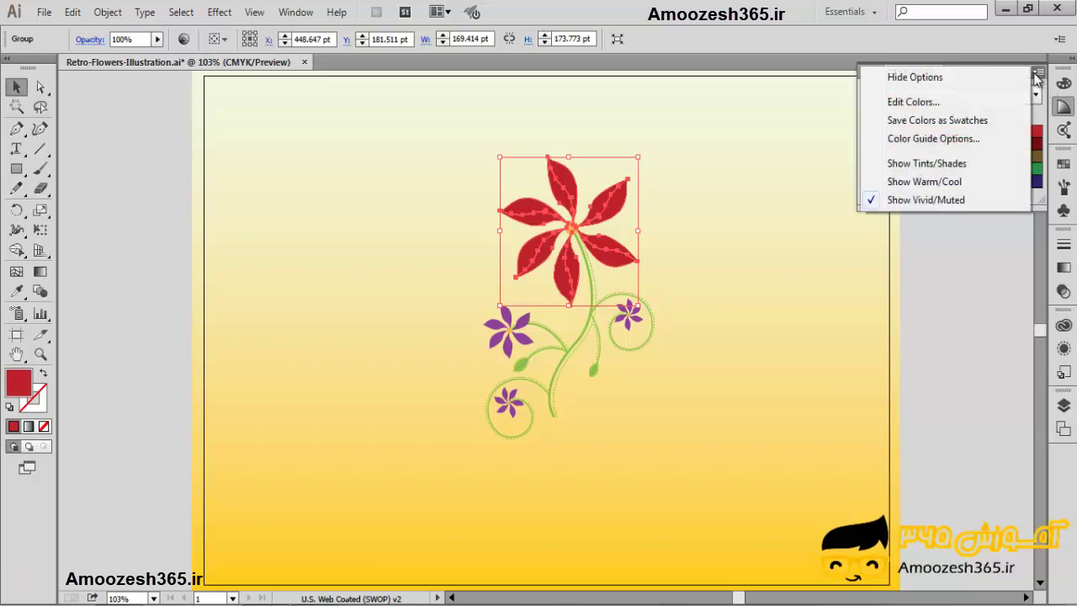
click(951, 164)
click(1021, 169)
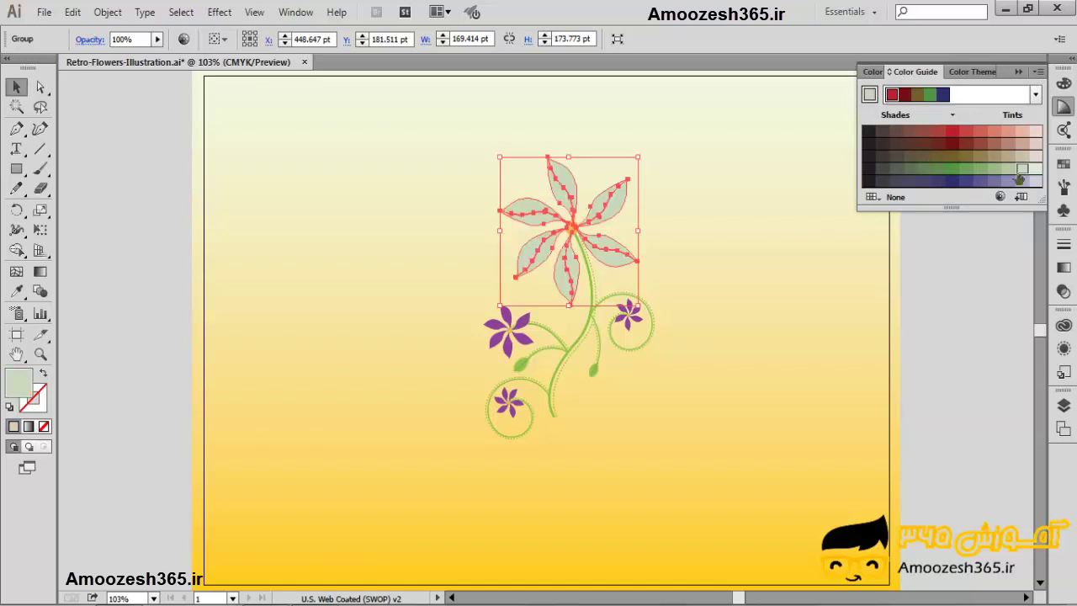
click(954, 146)
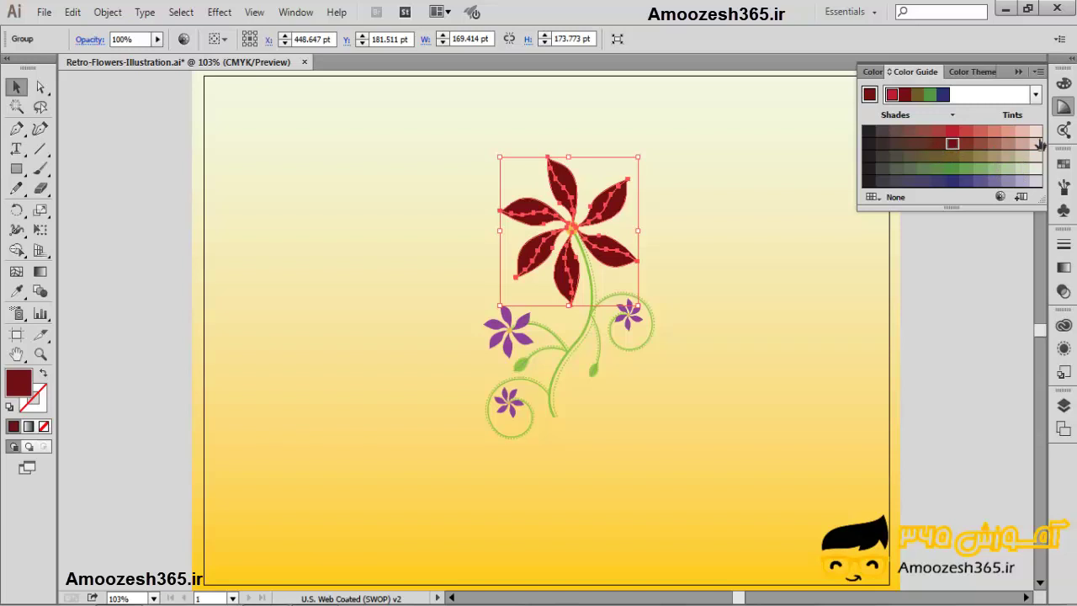
Try several red tints and shades on the large flower, leave it medium red and deselect it.
click(1022, 147)
click(966, 143)
click(994, 132)
click(967, 133)
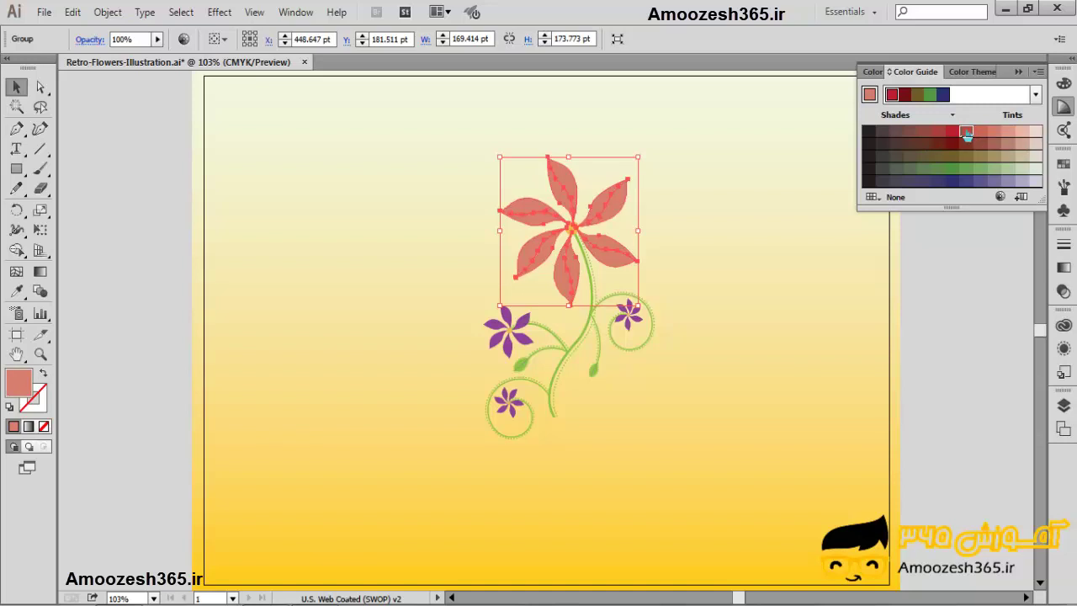
click(925, 133)
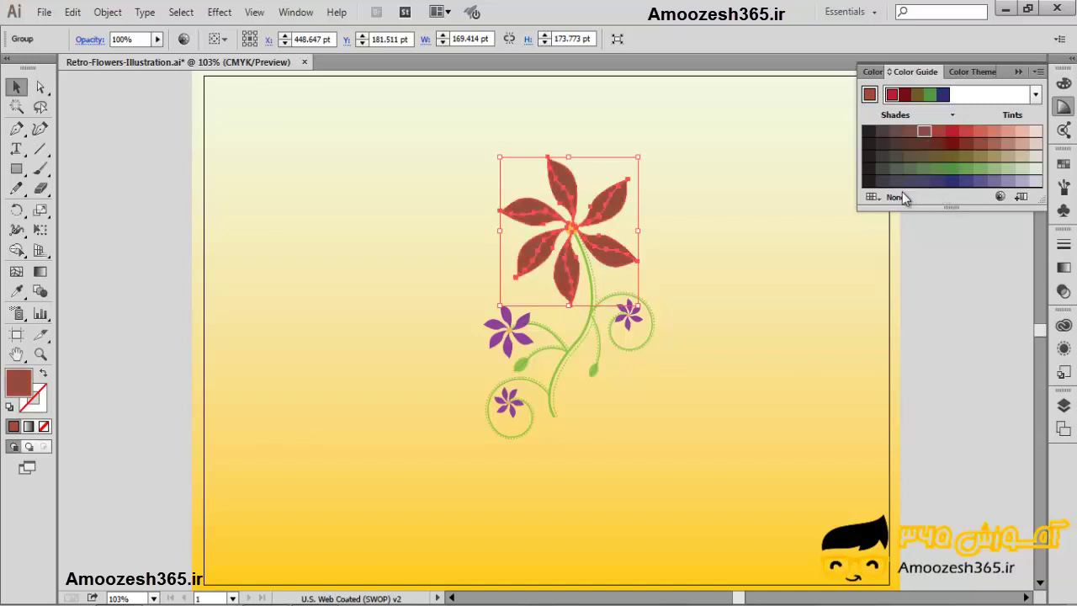
click(850, 164)
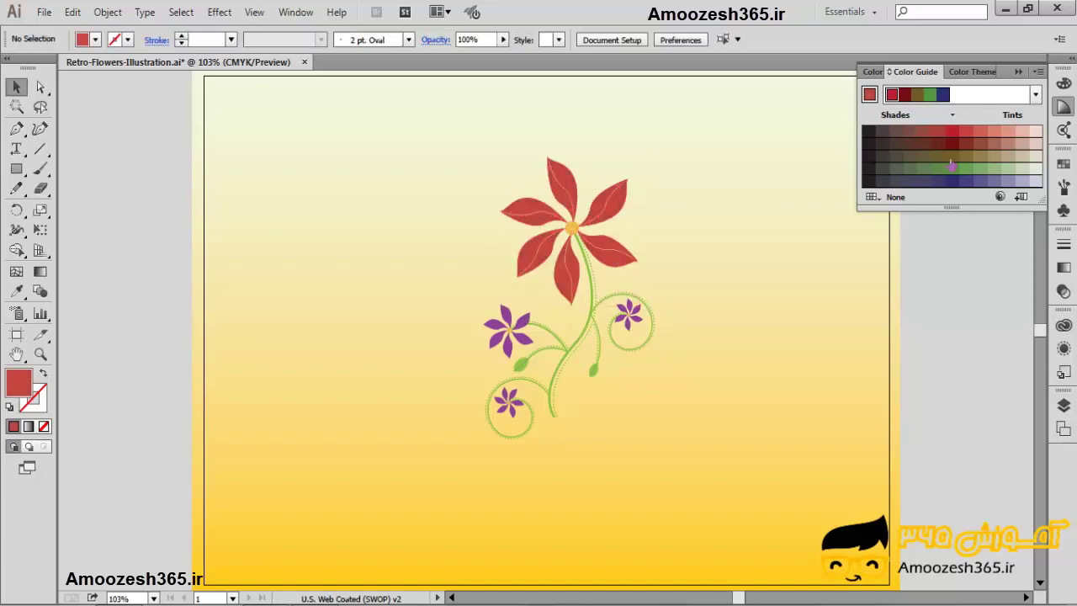
Color four individual petals straight from the Color Guide: lower-right bright red, upper-right navy, top green and left brown.
drag(952, 135, 611, 251)
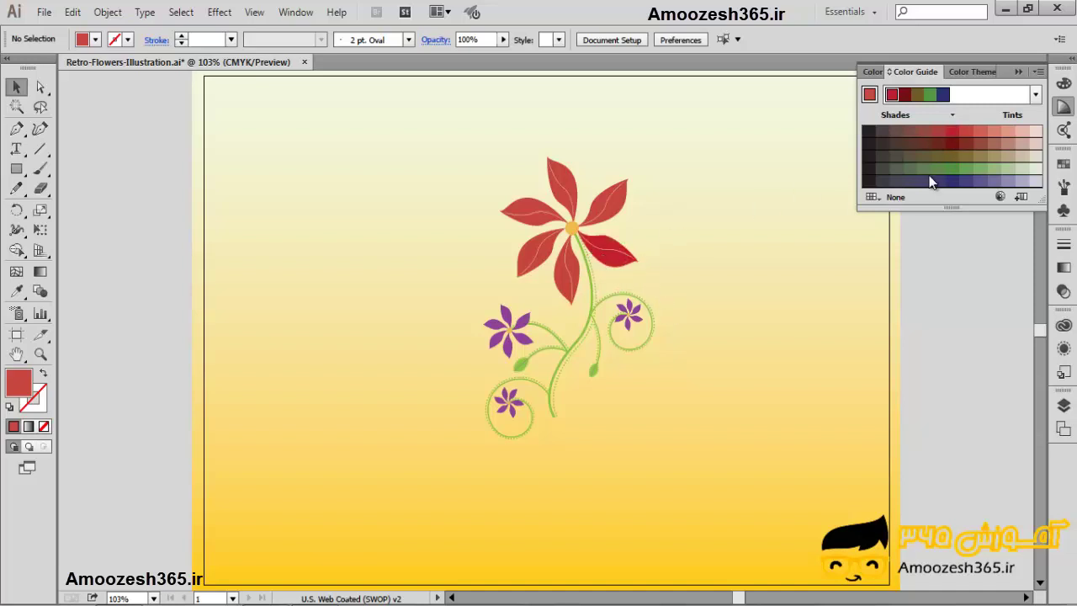
drag(951, 182, 614, 205)
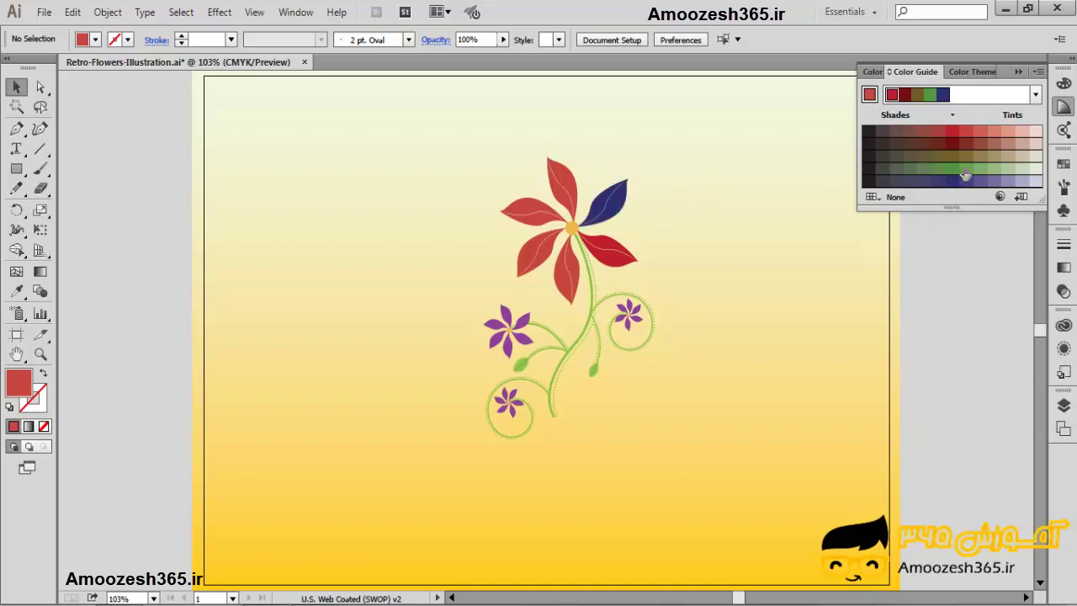
drag(966, 168, 580, 190)
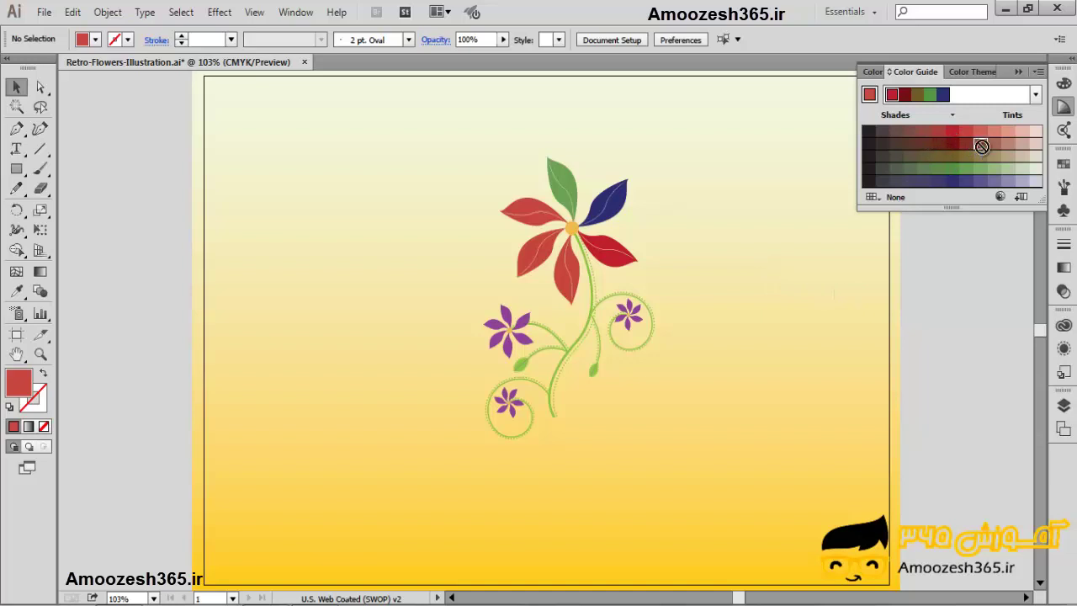
drag(980, 143, 546, 218)
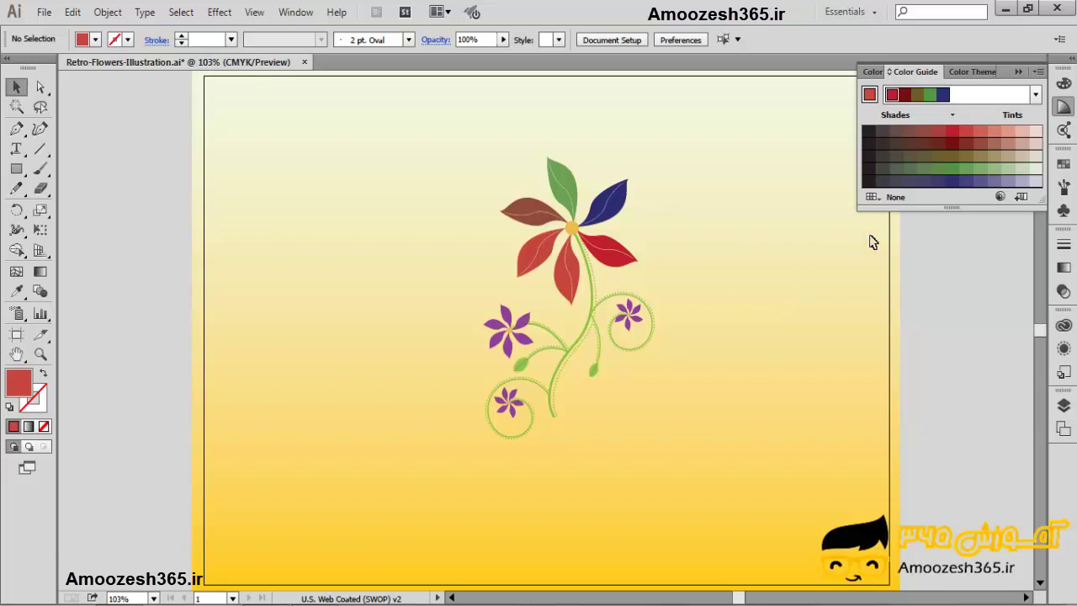
Apply the Left Complement harmony rule in the Color Guide.
click(1035, 95)
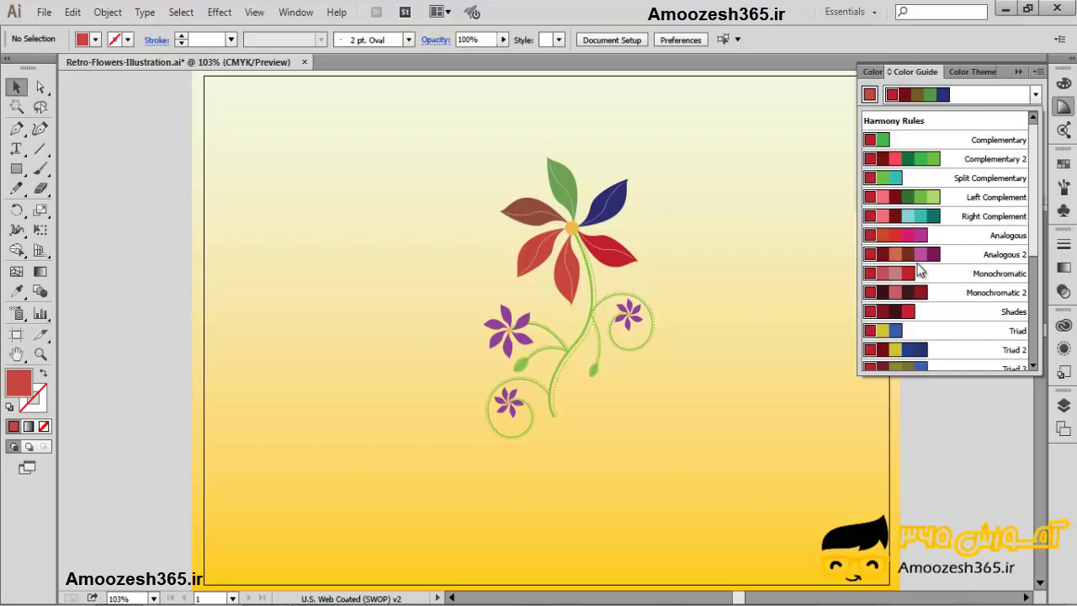
click(922, 196)
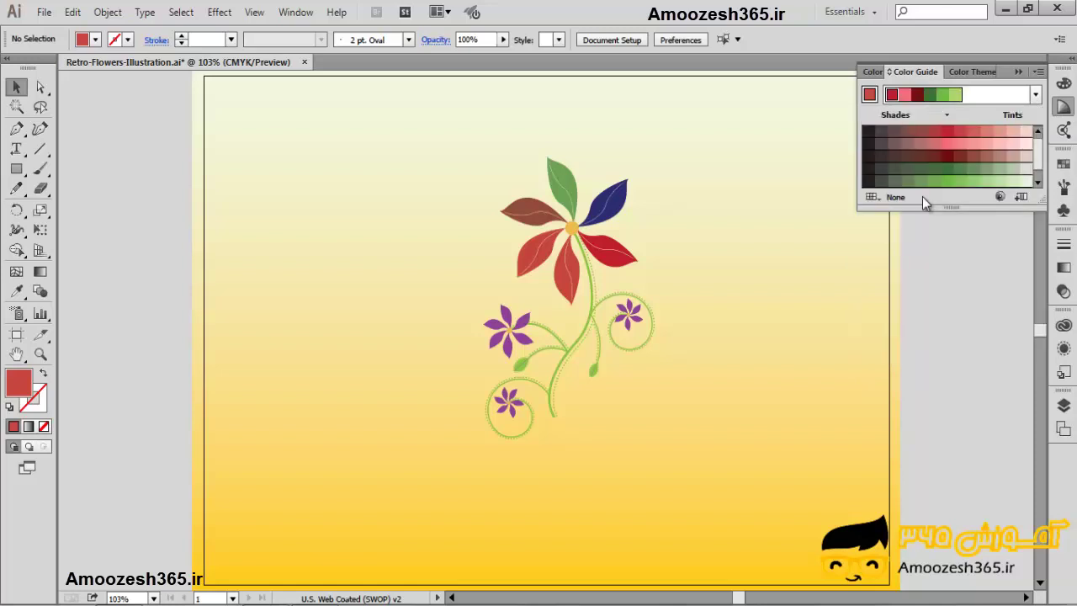
Select the large multicolored flower and fill it with a pink from the Color Guide.
drag(673, 168, 481, 298)
click(665, 181)
drag(664, 181, 590, 229)
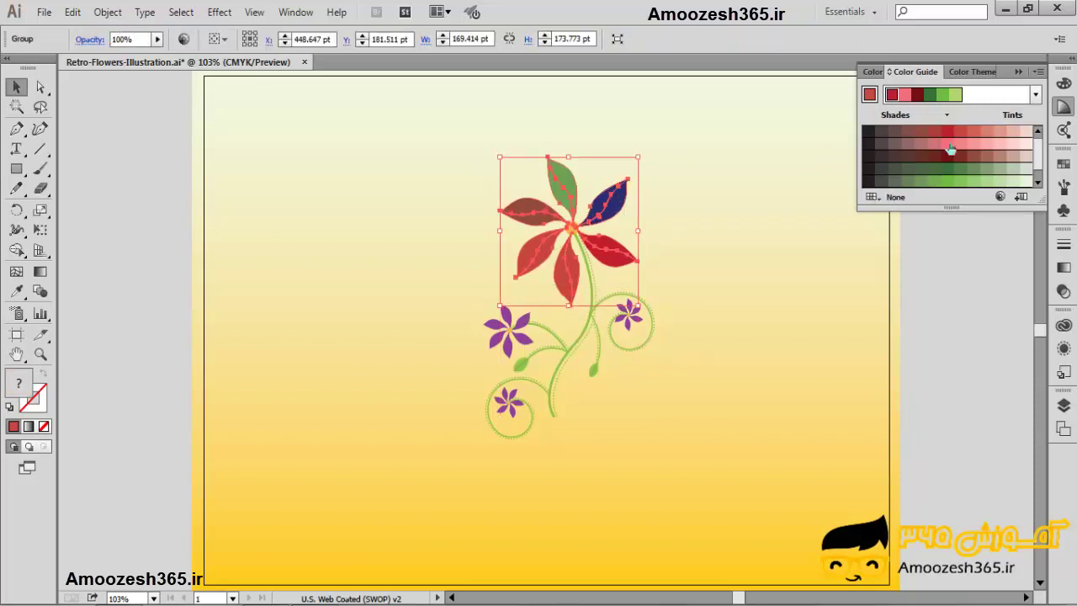
drag(948, 145, 944, 159)
click(949, 146)
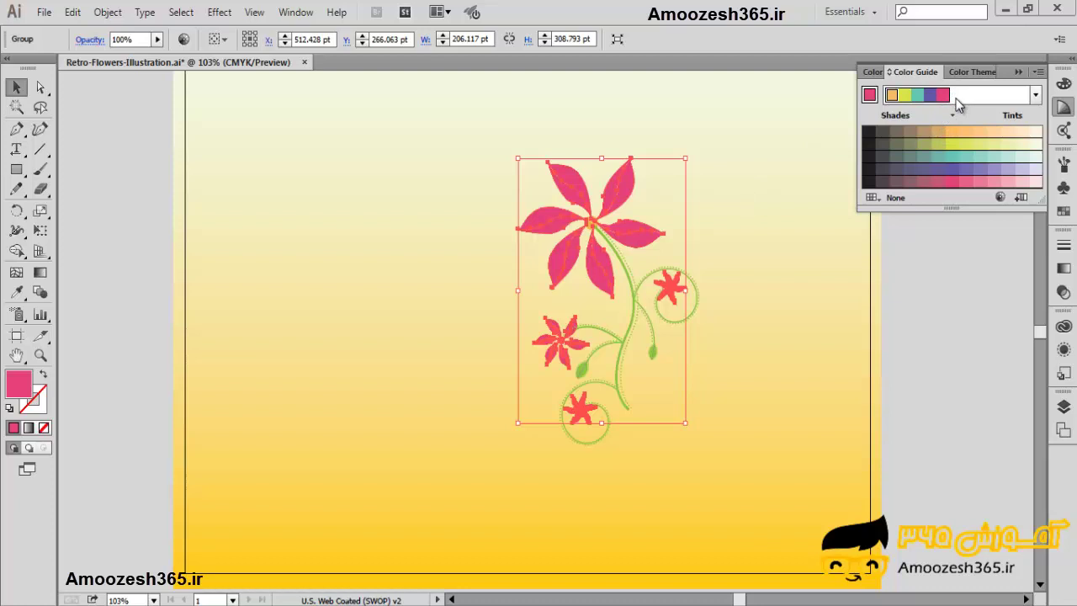
Save the Color Guide's harmony colors to Swatches as a color group, and try selecting the whole group and its orange swatch.
click(1022, 199)
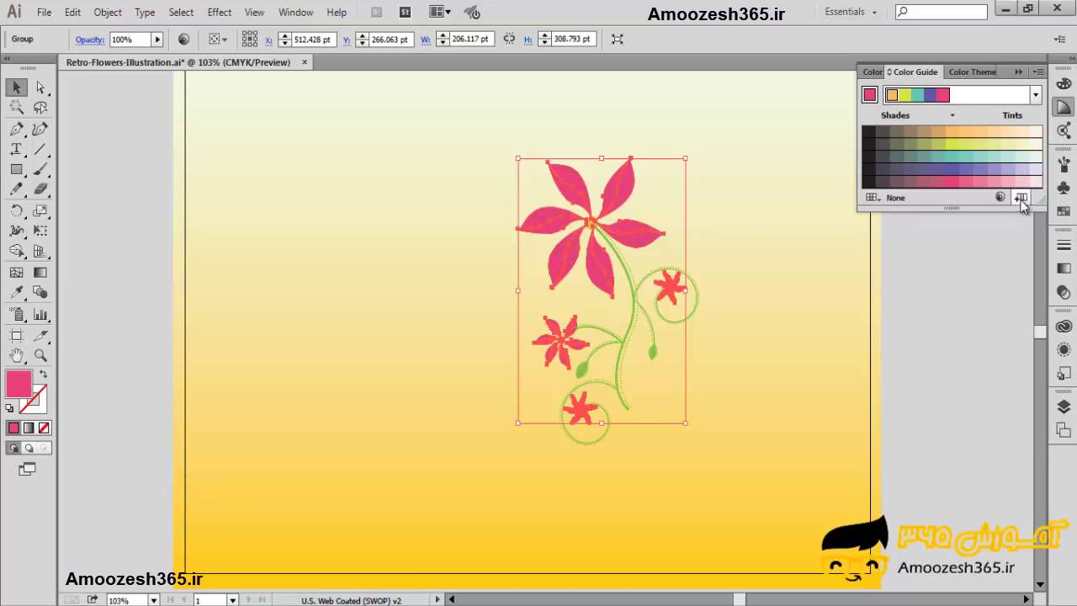
click(1065, 217)
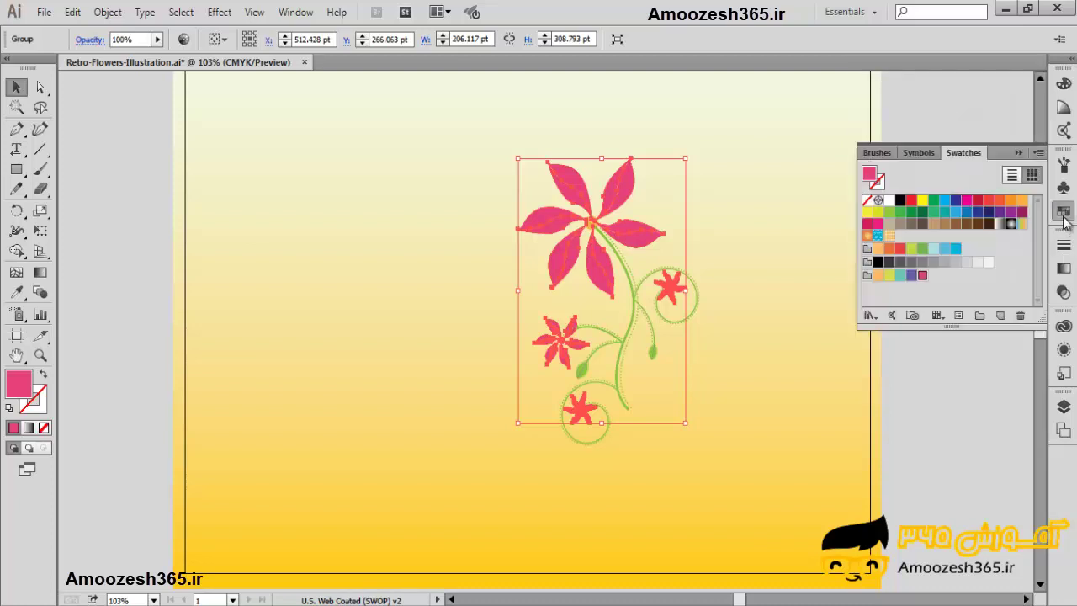
click(868, 277)
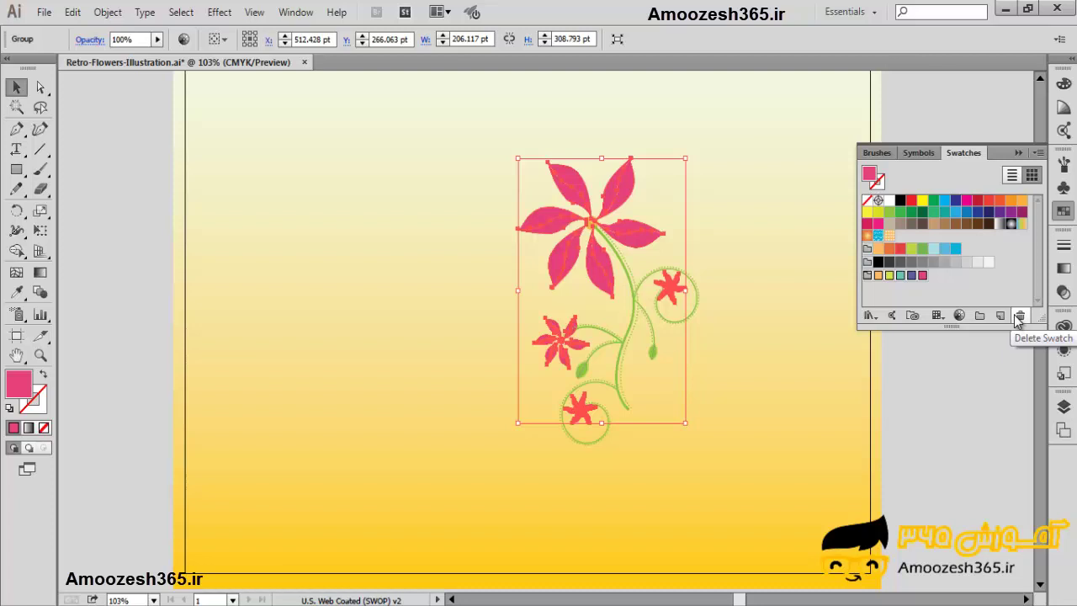
click(934, 293)
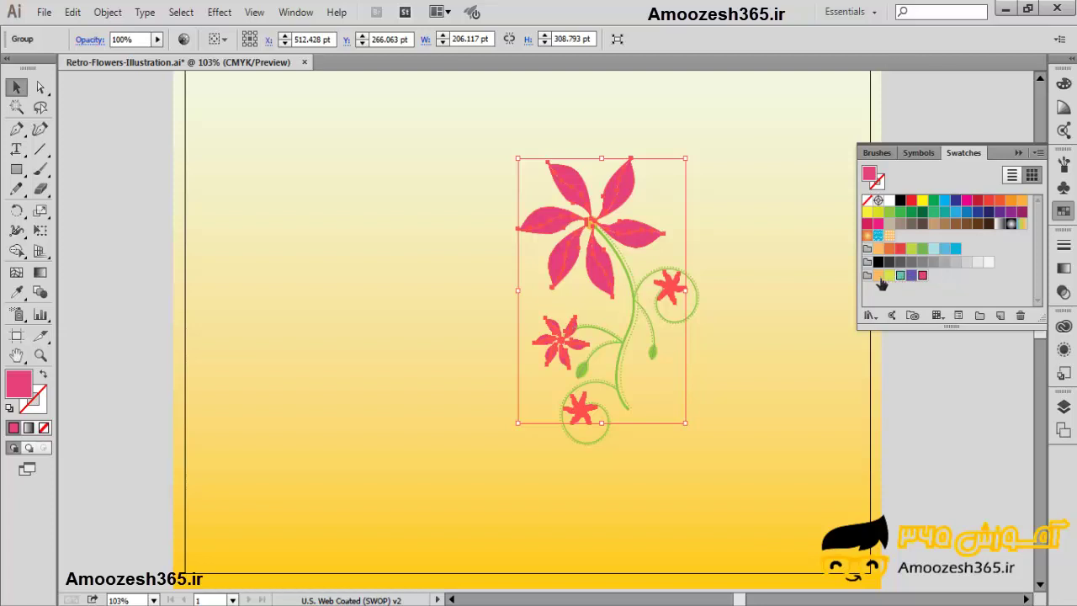
click(879, 280)
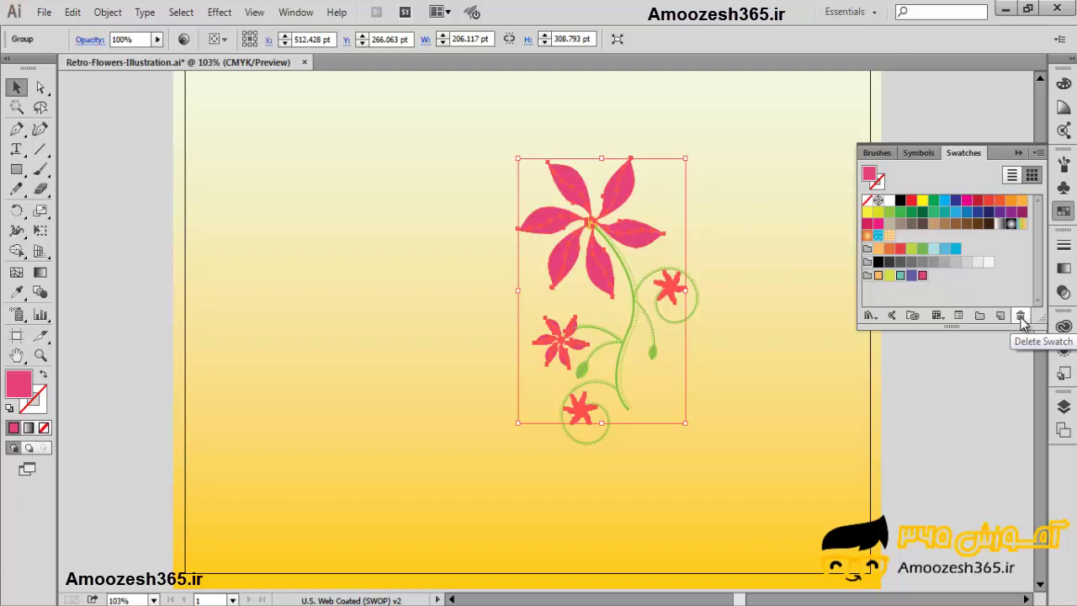
click(966, 293)
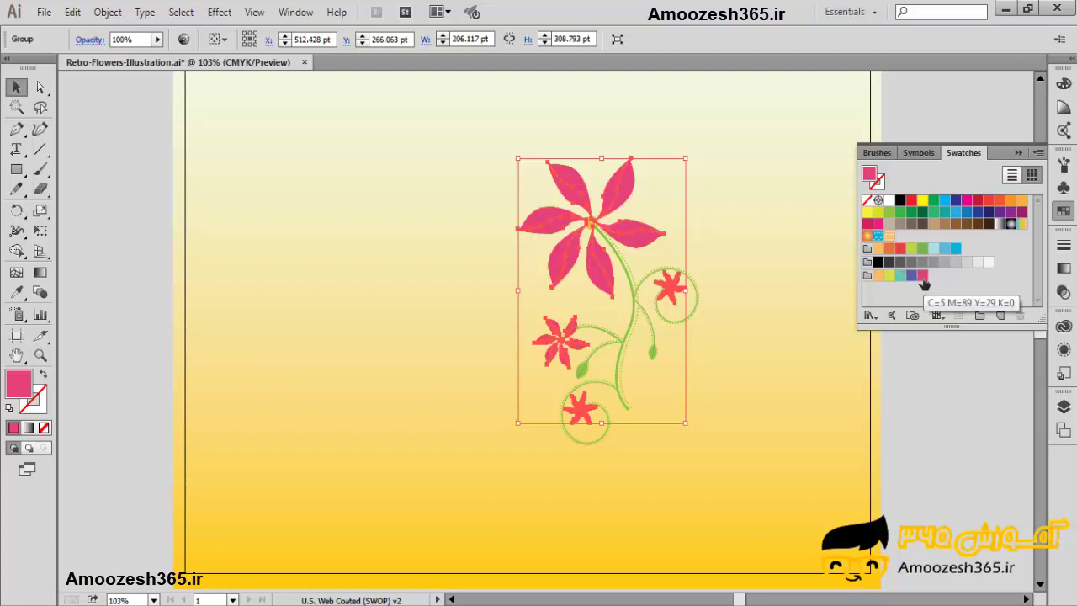
Duplicate the new color group in Swatches and fill the selected flowers with the copy's purple C=73 M=73 Y=0 K=0 swatch.
click(868, 277)
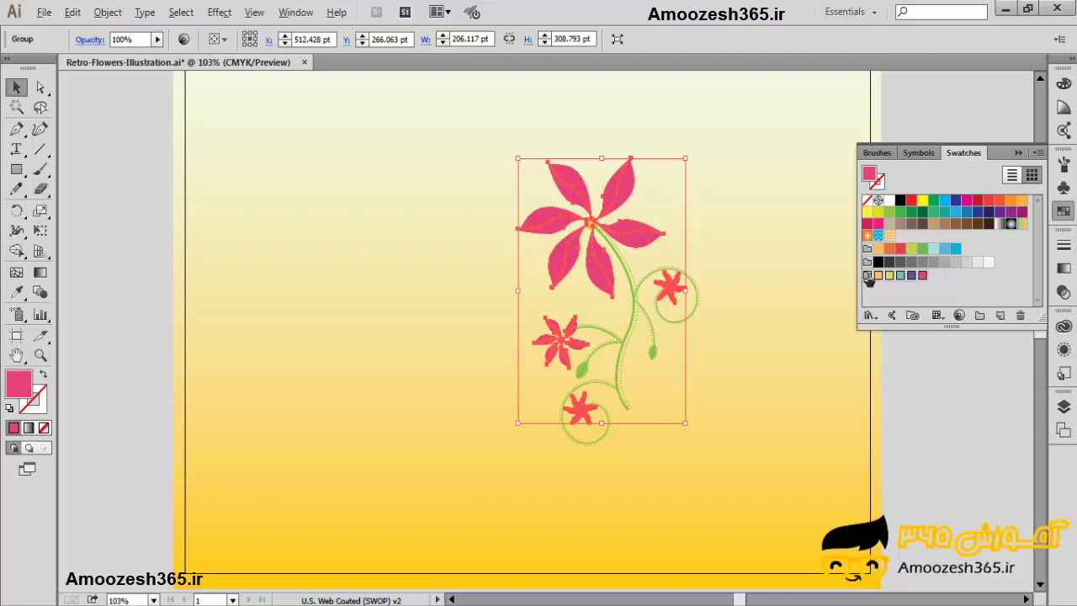
drag(869, 280, 883, 308)
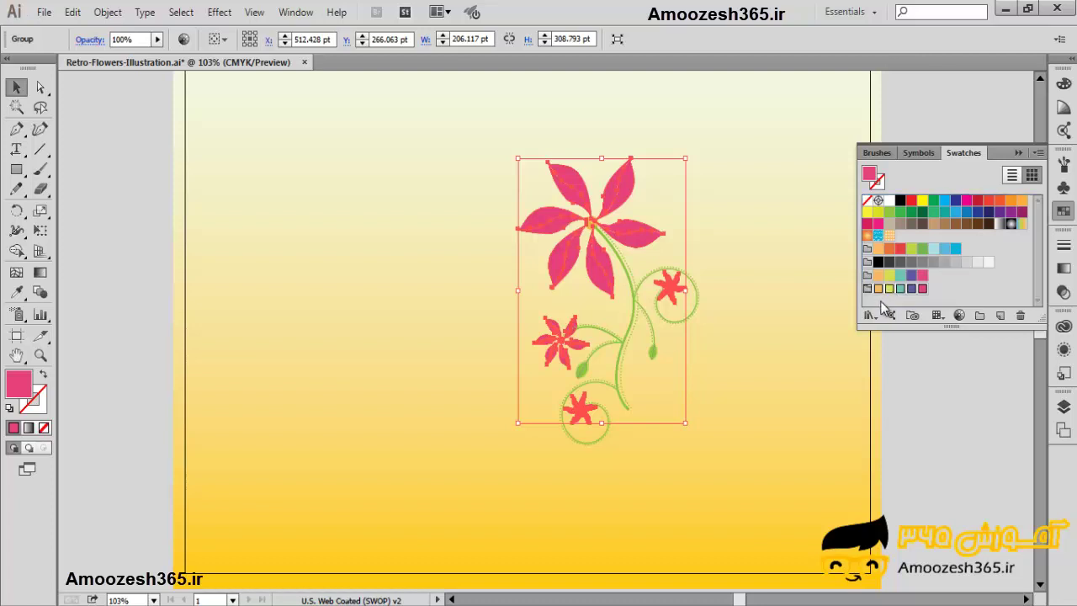
click(938, 295)
drag(885, 288, 915, 291)
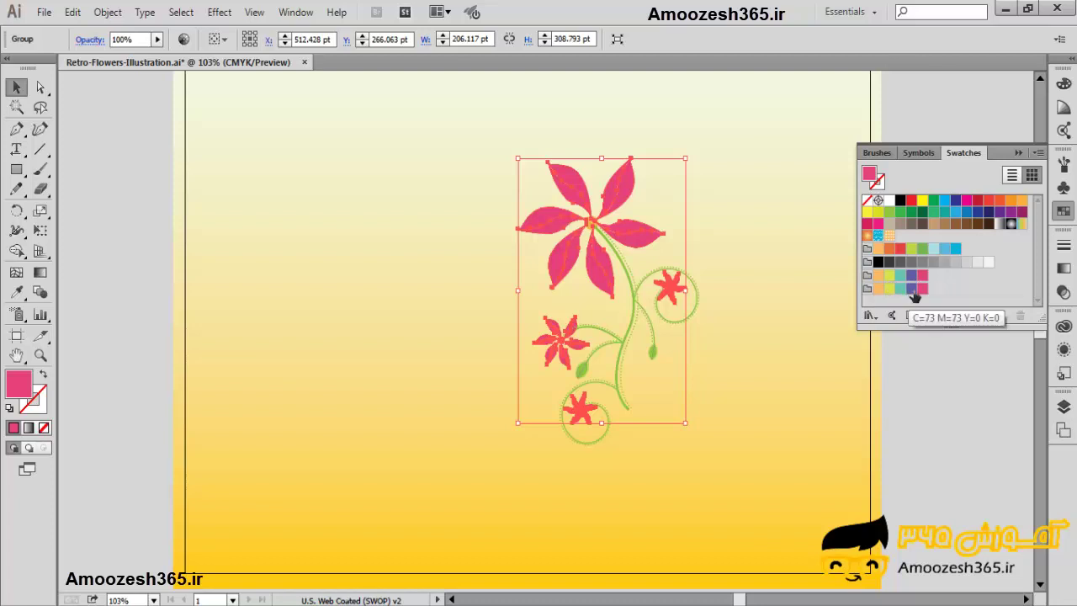
click(912, 290)
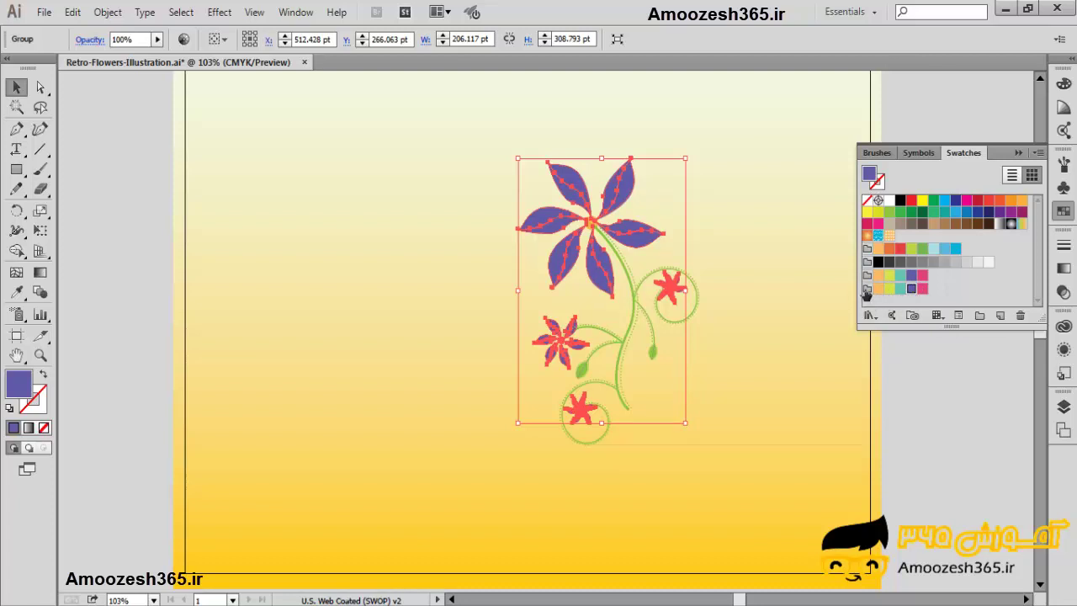
Delete the duplicated color group from Swatches.
click(1039, 155)
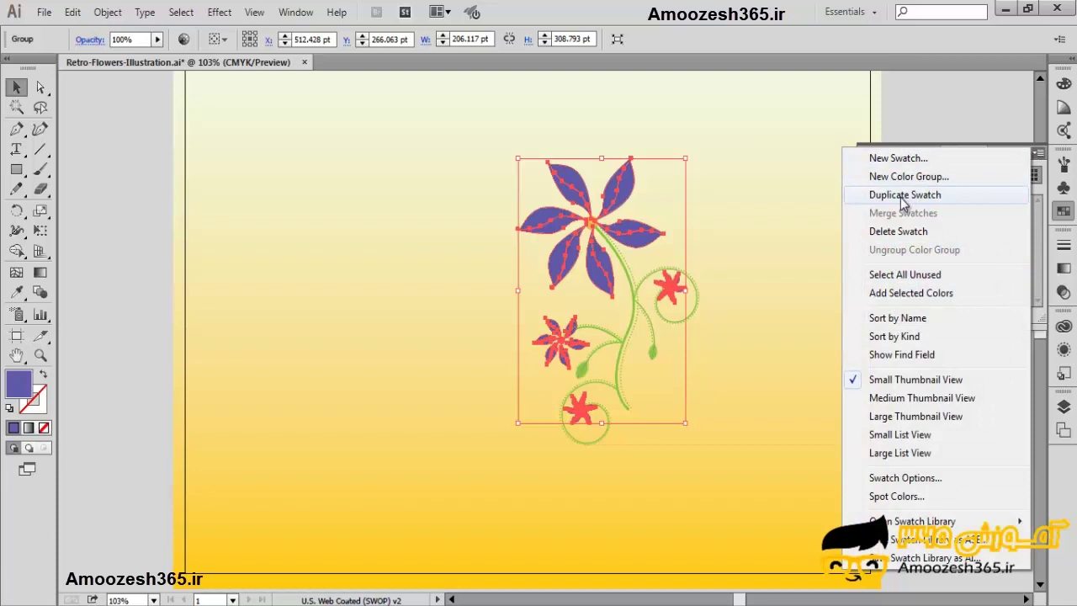
click(1043, 283)
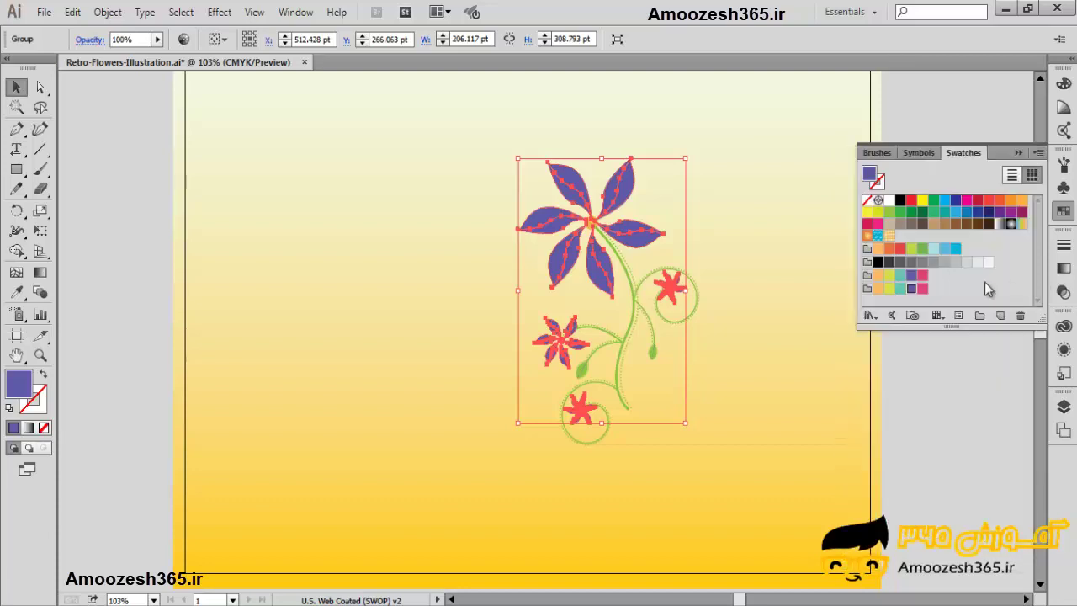
click(868, 289)
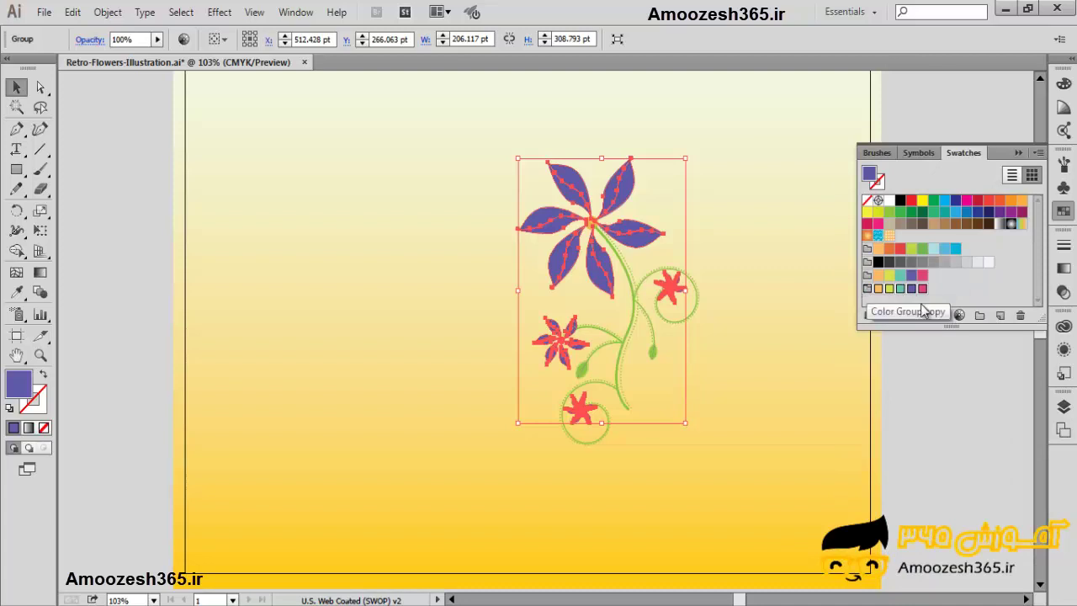
click(1021, 316)
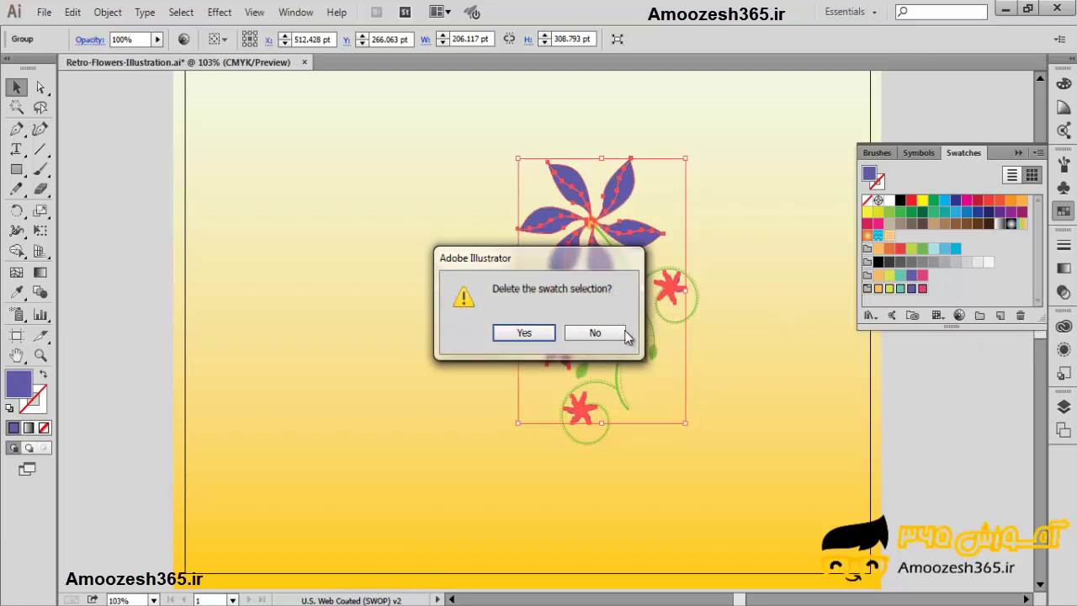
click(537, 335)
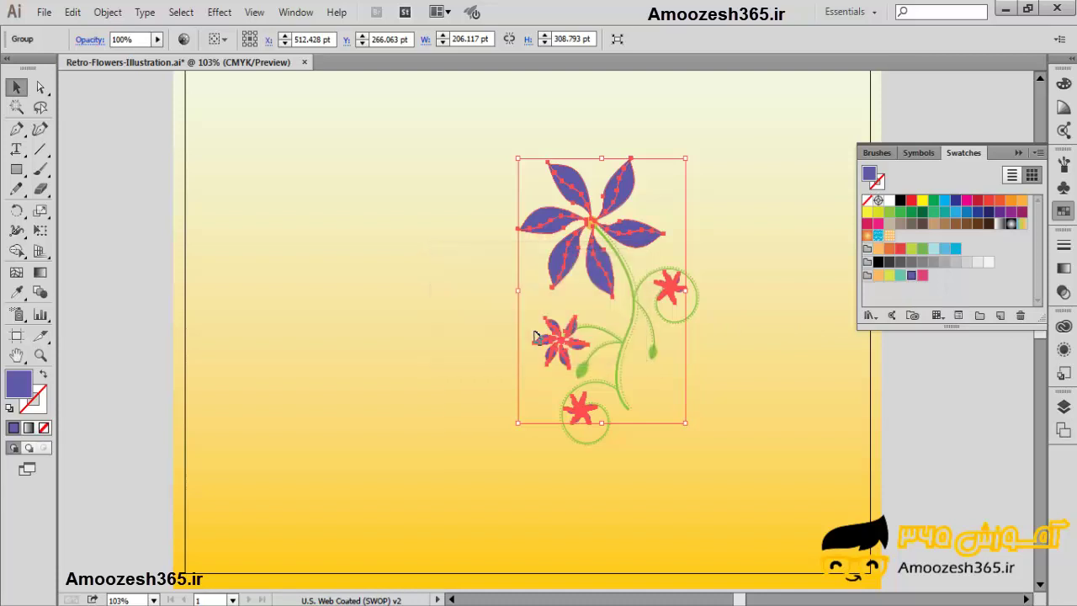
Make the Color Guide panel taller and open Recolor Artwork from it for the selected flowers.
click(1063, 110)
drag(956, 213, 959, 252)
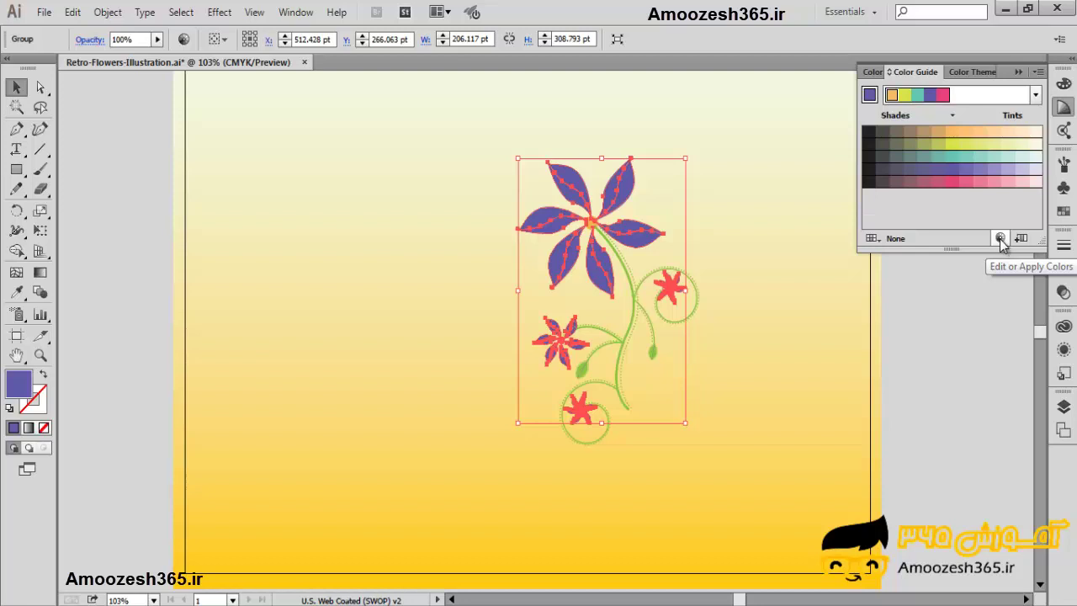
click(1001, 239)
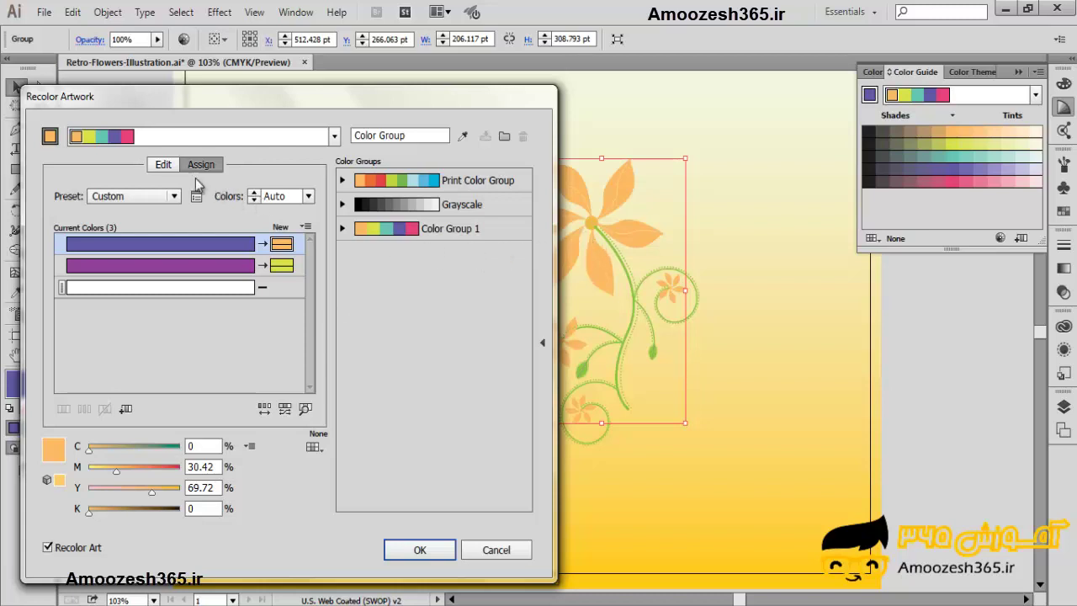
Compare the Edit and Assign views of Recolor Artwork, ending in Edit.
click(159, 166)
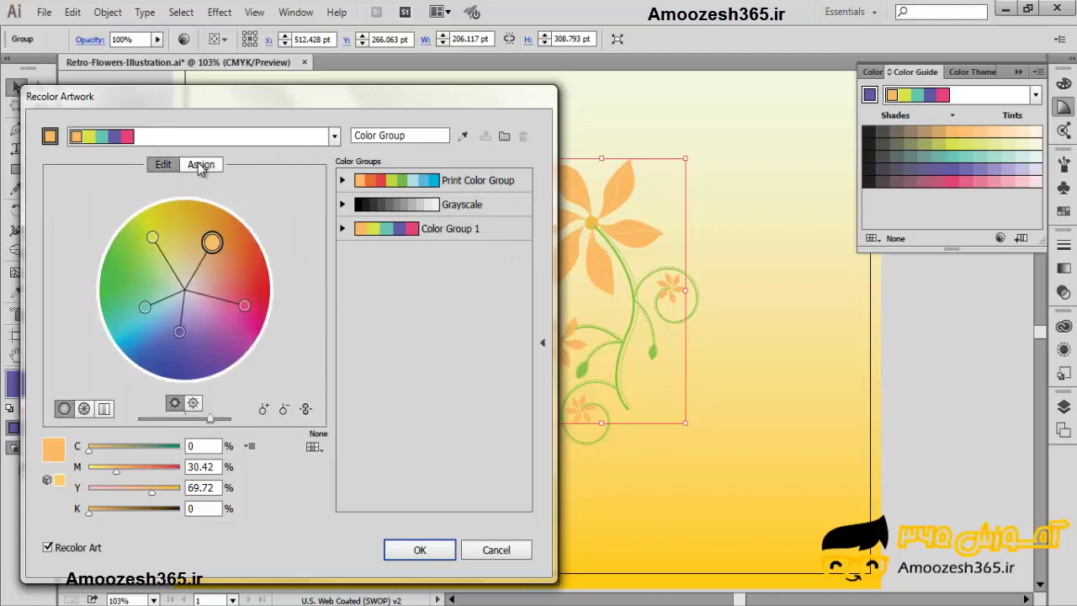
click(200, 165)
click(162, 167)
click(200, 166)
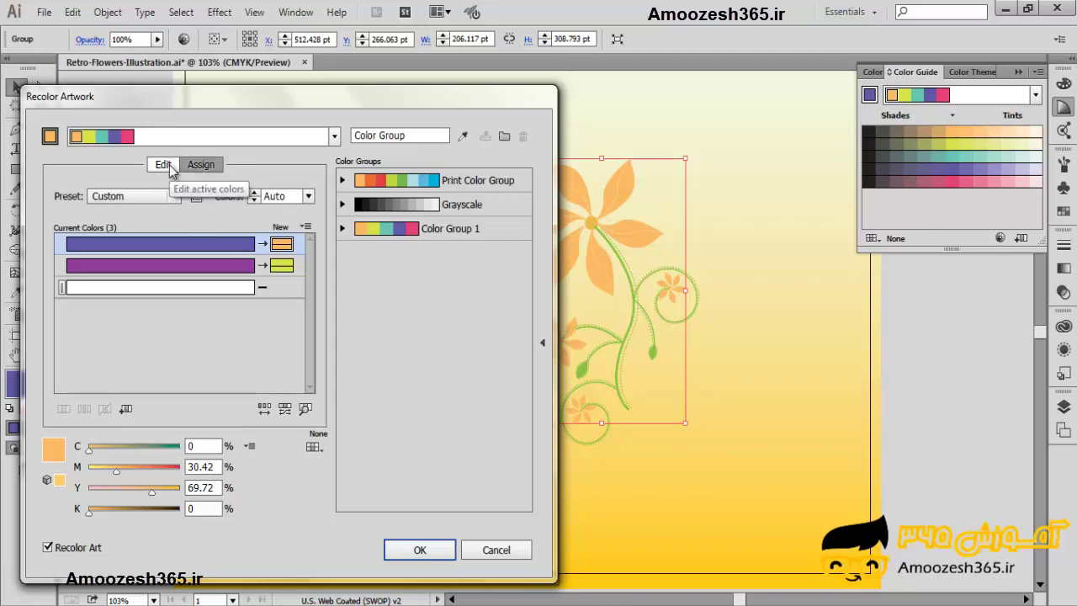
click(168, 166)
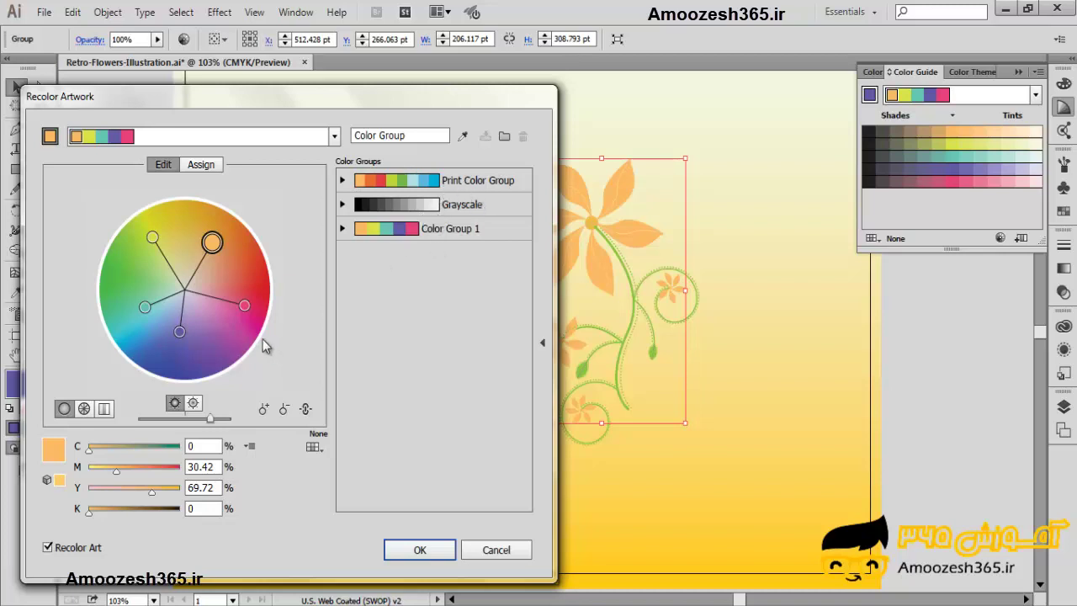
Load the original colors from the selected artwork and save them as a new color group named Artwork colors.
click(462, 138)
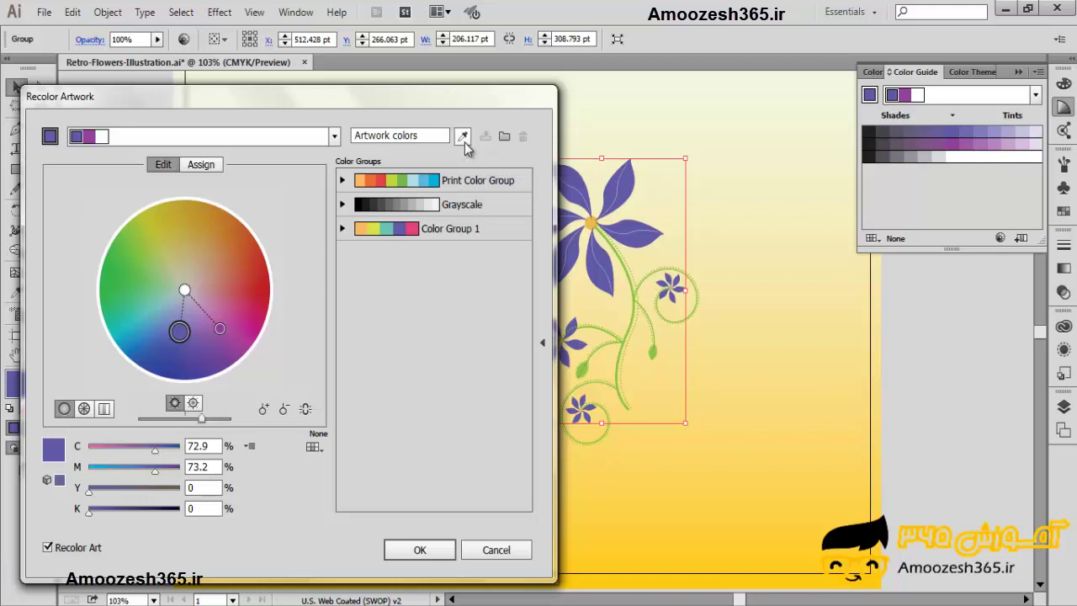
drag(445, 135, 354, 136)
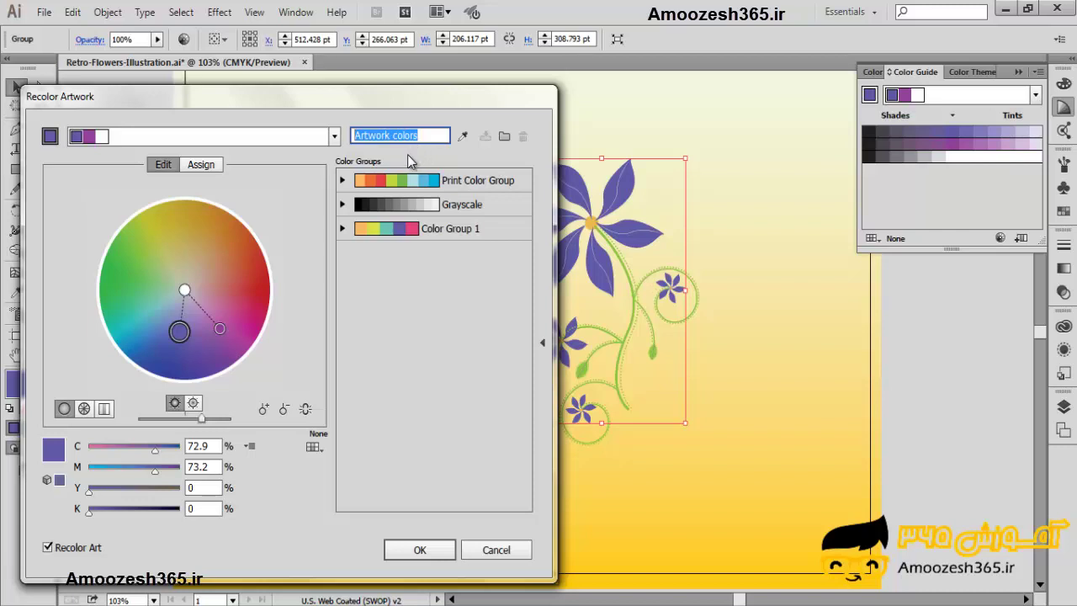
click(504, 137)
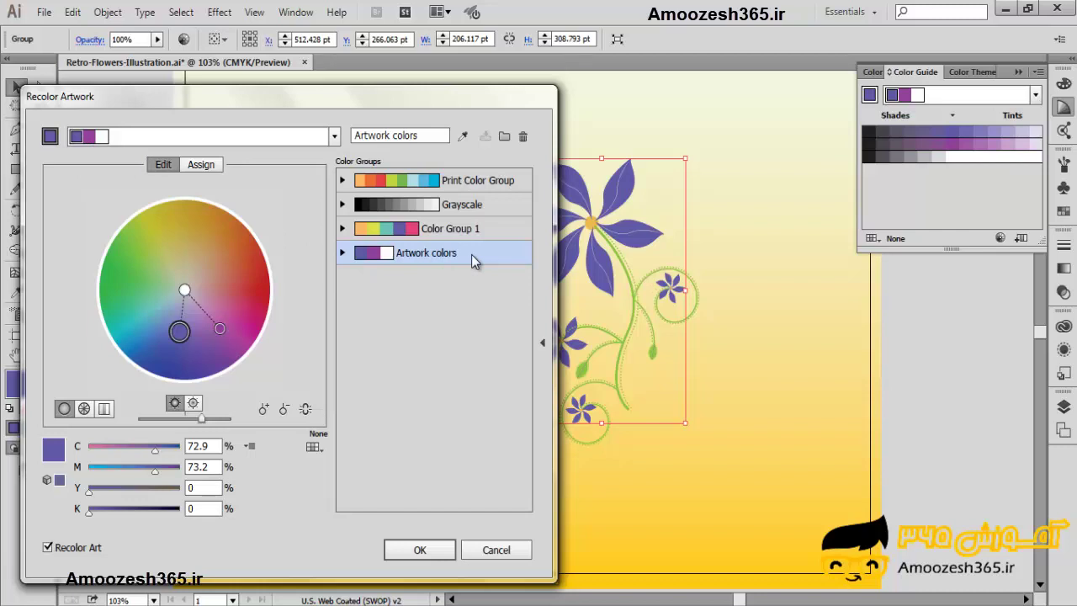
drag(420, 136, 356, 137)
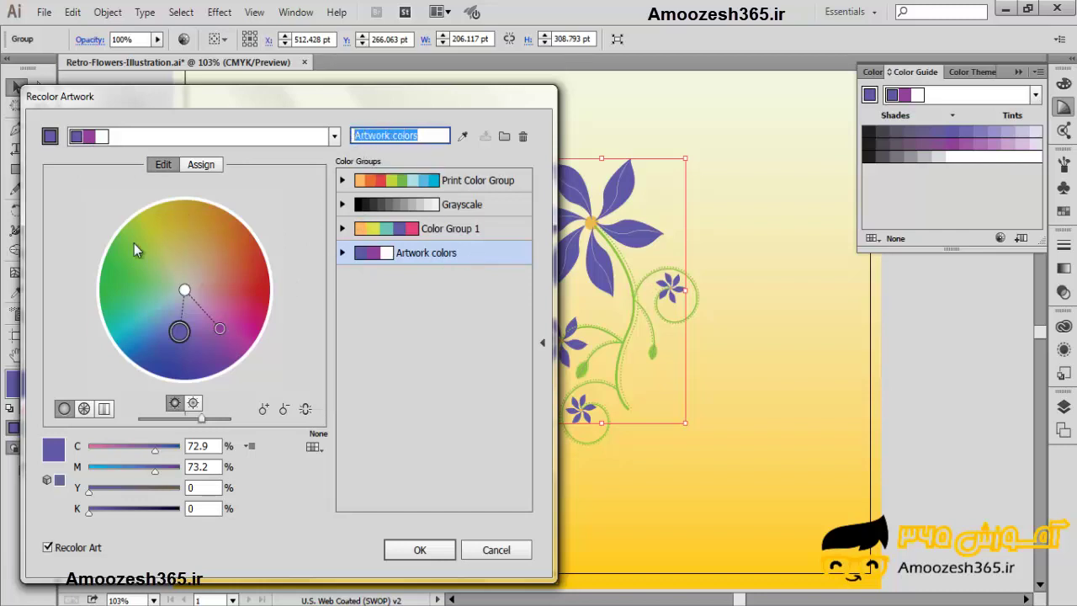
Compare the segmented color wheel and color bars displays, and return to the smooth color wheel.
click(84, 410)
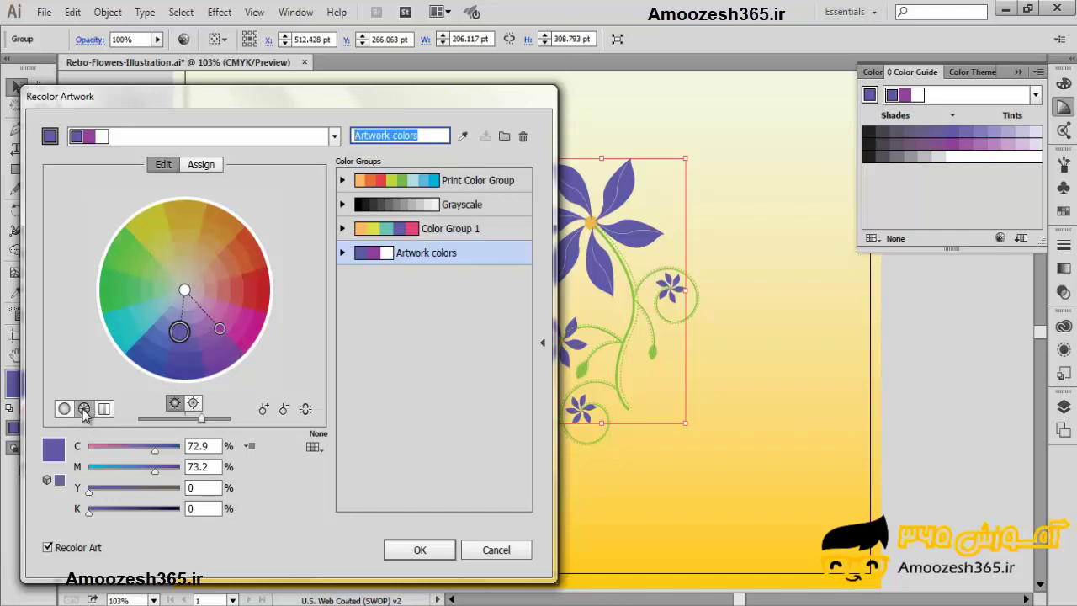
click(64, 410)
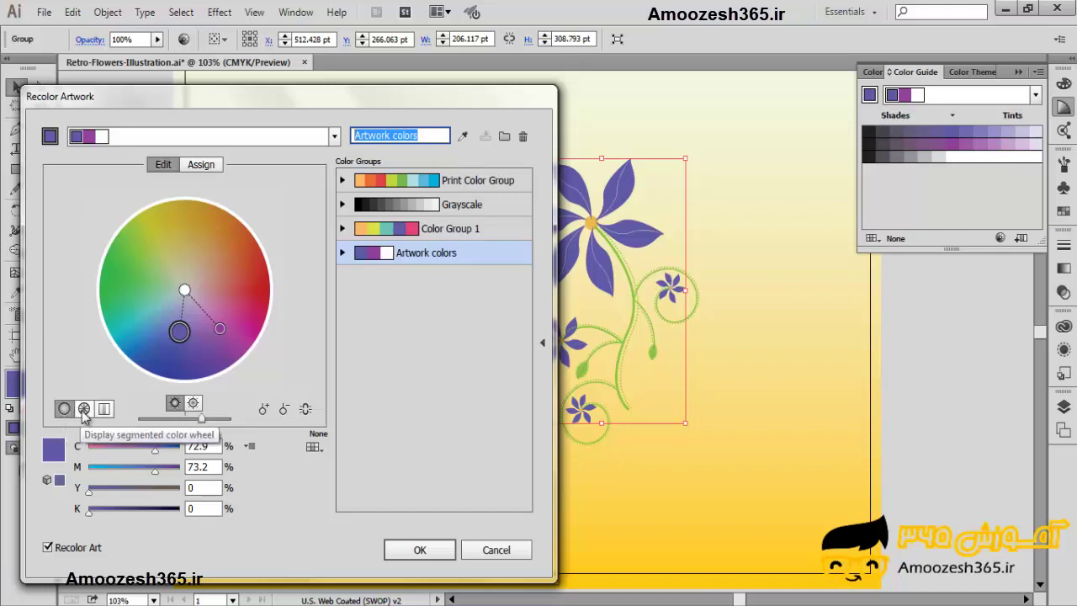
click(84, 409)
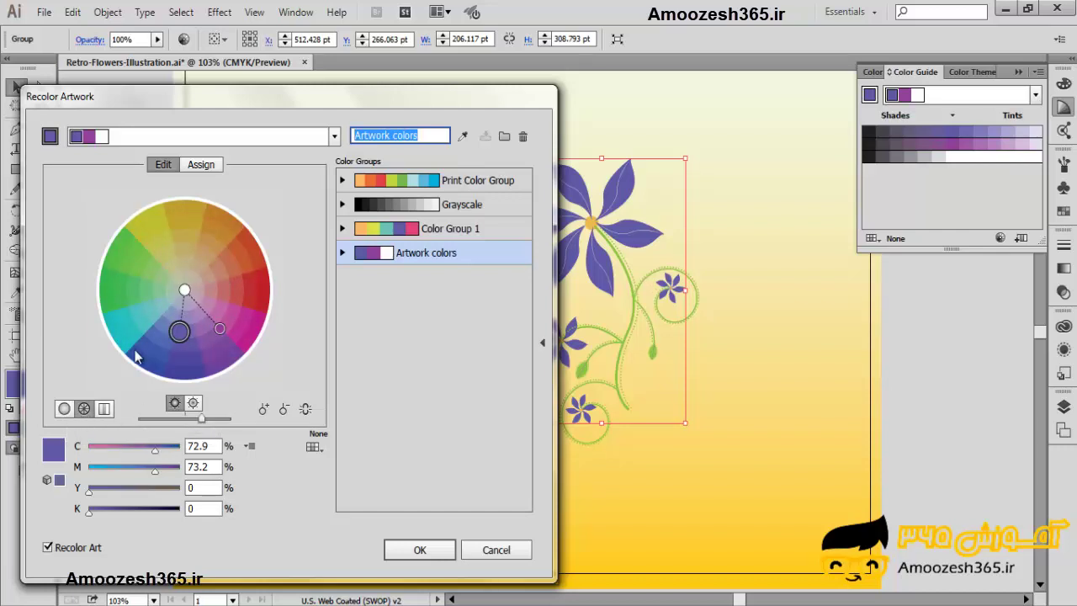
click(104, 409)
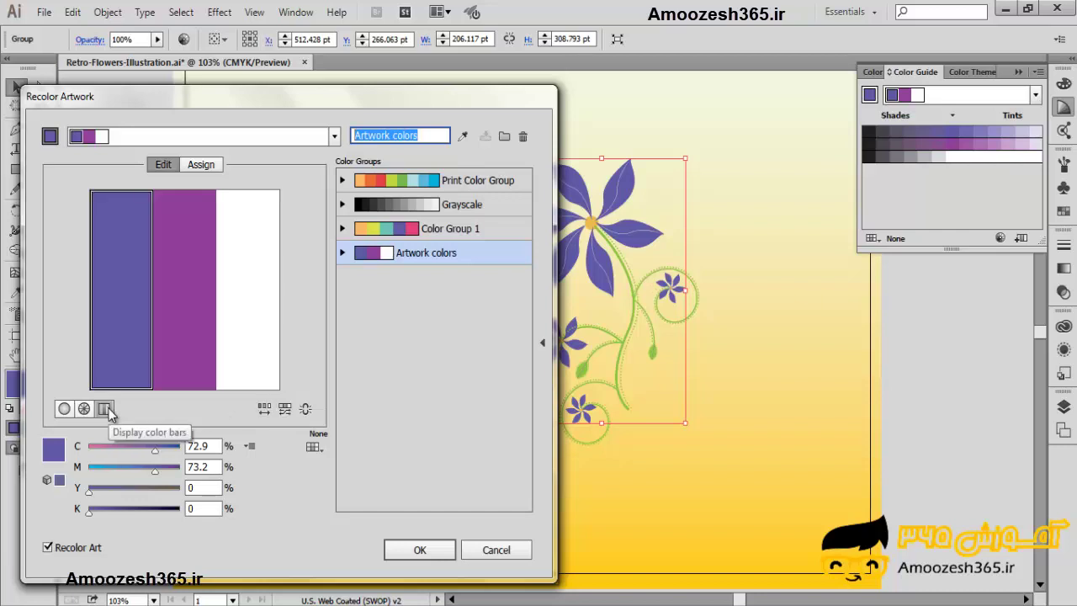
click(65, 408)
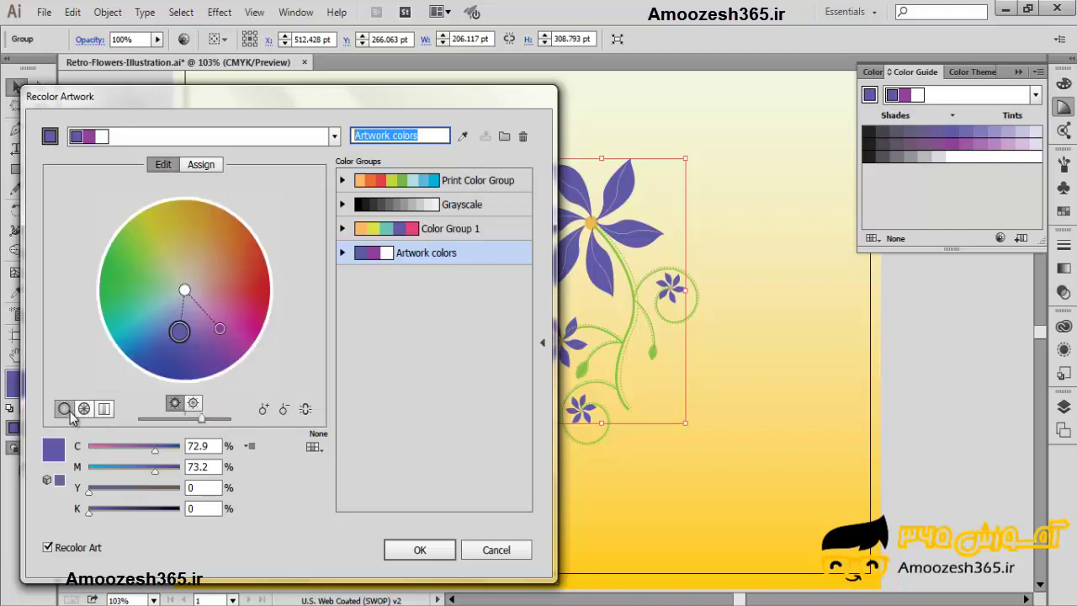
Apply the High Contrast 3 harmony rule to the active colors in Recolor Artwork.
click(336, 136)
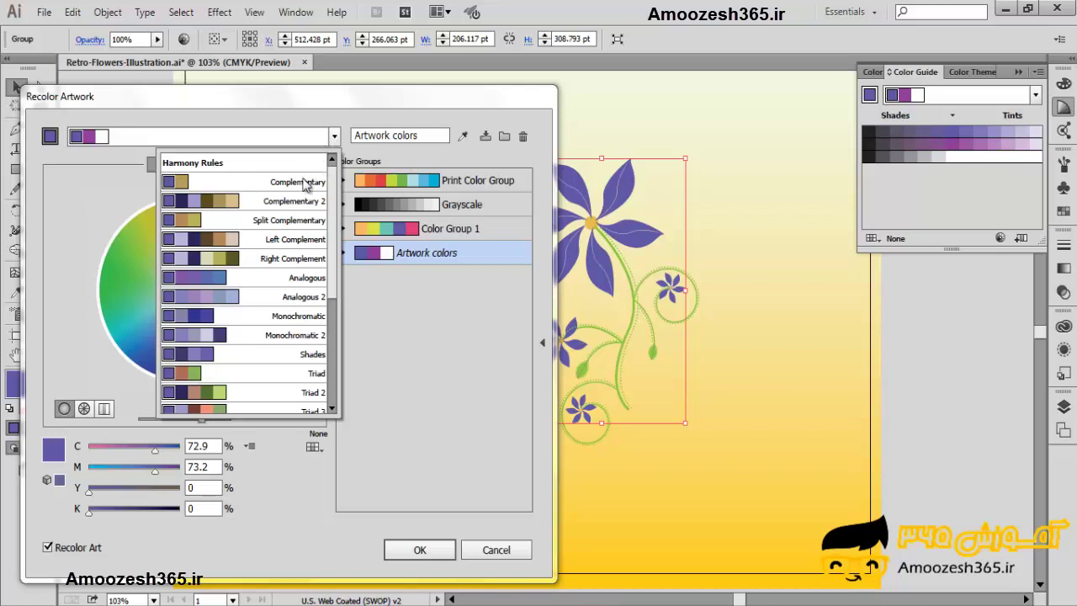
drag(331, 277, 330, 402)
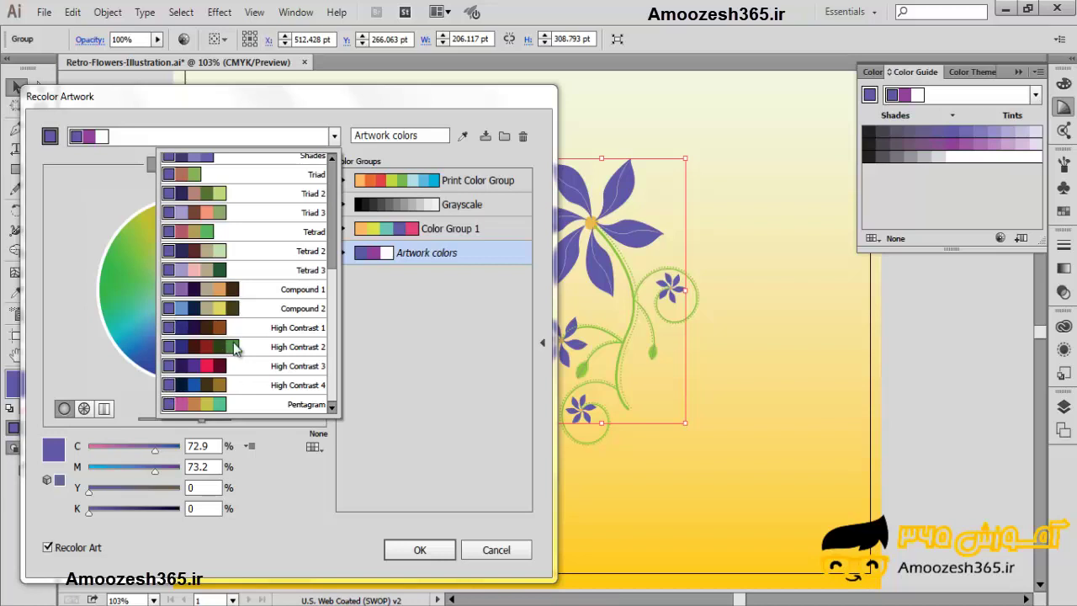
click(240, 367)
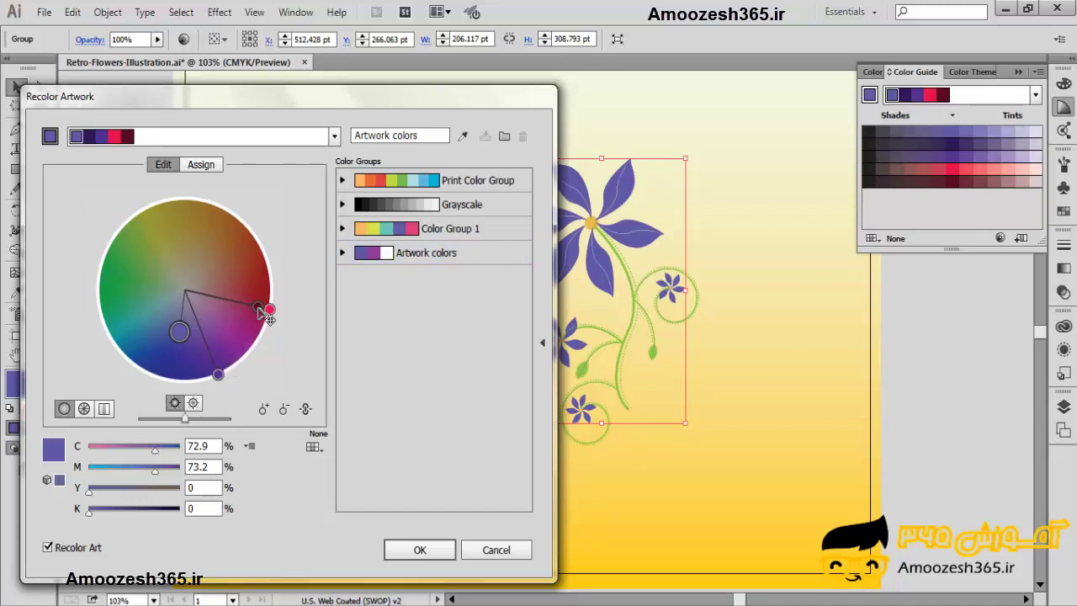
Shift the harmony colors on the color wheel until the base color is a brownish red, about C 27, M 73, Y 65, K 13.
mouse_move(269, 309)
mouse_down()
mouse_move(253, 243)
mouse_move(262, 265)
mouse_up()
click(195, 335)
mouse_move(195, 341)
mouse_down()
mouse_move(236, 368)
mouse_move(187, 286)
mouse_move(180, 294)
mouse_move(212, 268)
mouse_move(239, 291)
mouse_up()
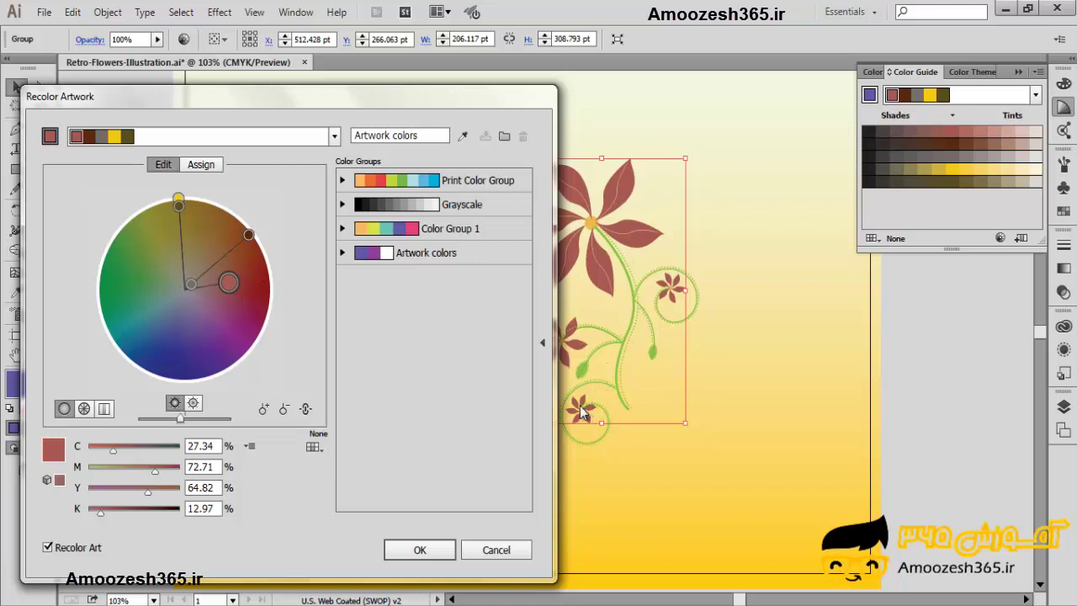
Shift the harmony colors on the color wheel until the base color is magenta-purple, about C 37, M 87, Y 2, K 0.
mouse_move(229, 284)
mouse_down()
mouse_move(221, 325)
mouse_move(216, 295)
mouse_move(225, 299)
mouse_up()
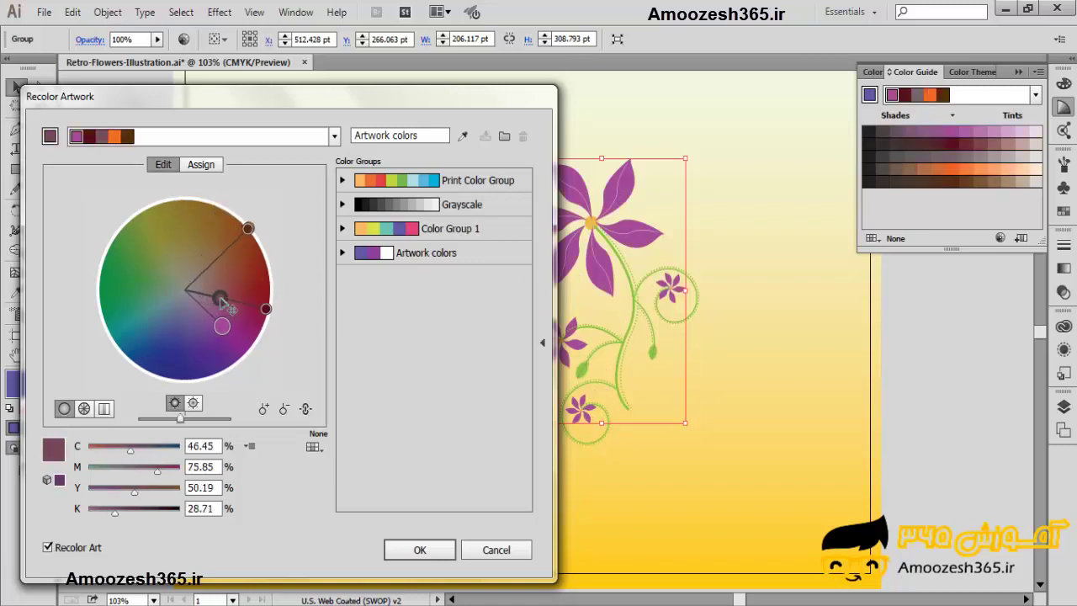
drag(255, 235, 263, 264)
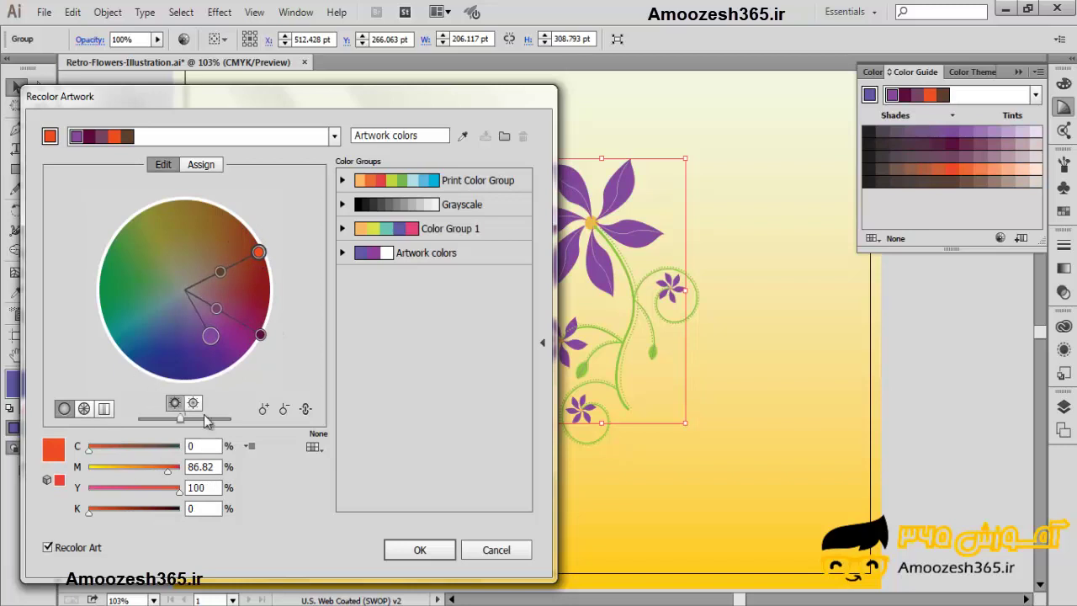
mouse_move(262, 338)
mouse_down()
mouse_move(198, 249)
mouse_move(256, 241)
mouse_move(266, 299)
mouse_up()
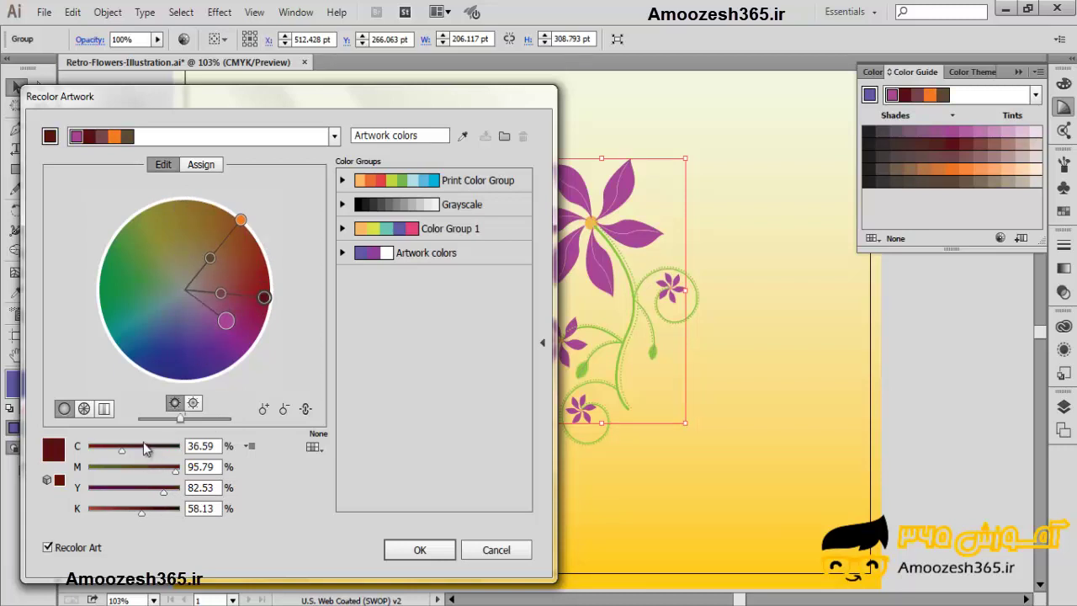
click(227, 323)
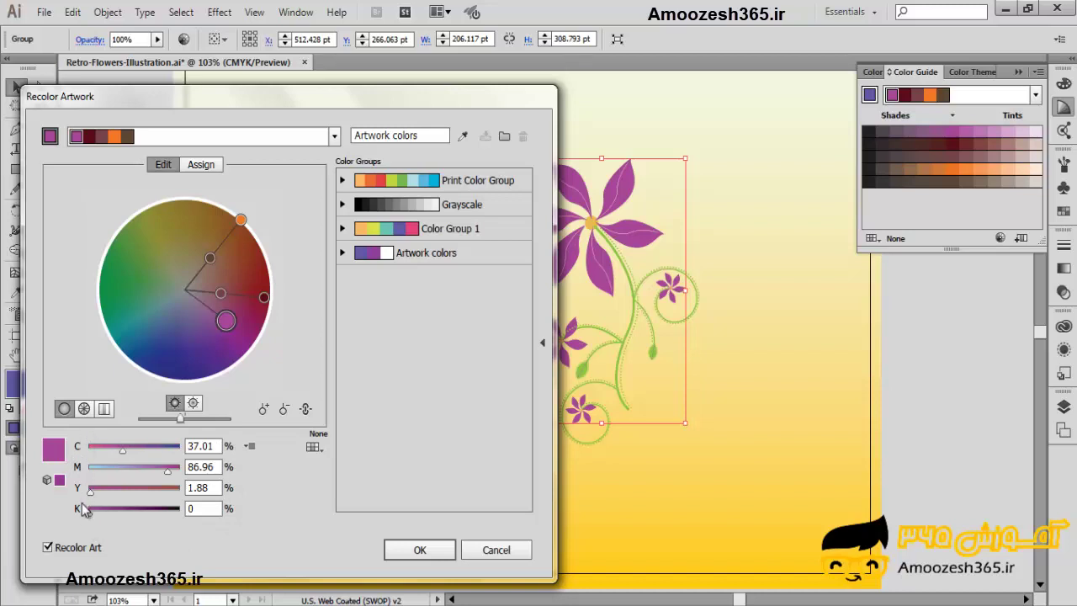
Keep the CMYK color mode and limit the harmony colors to the Flowers swatch library from the Nature set.
click(249, 448)
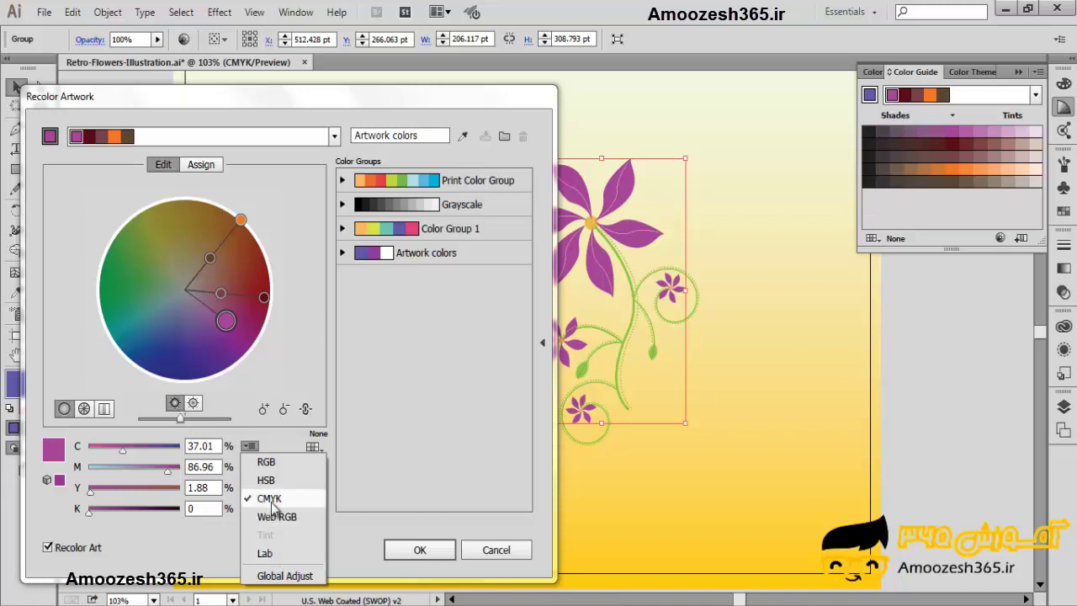
click(215, 523)
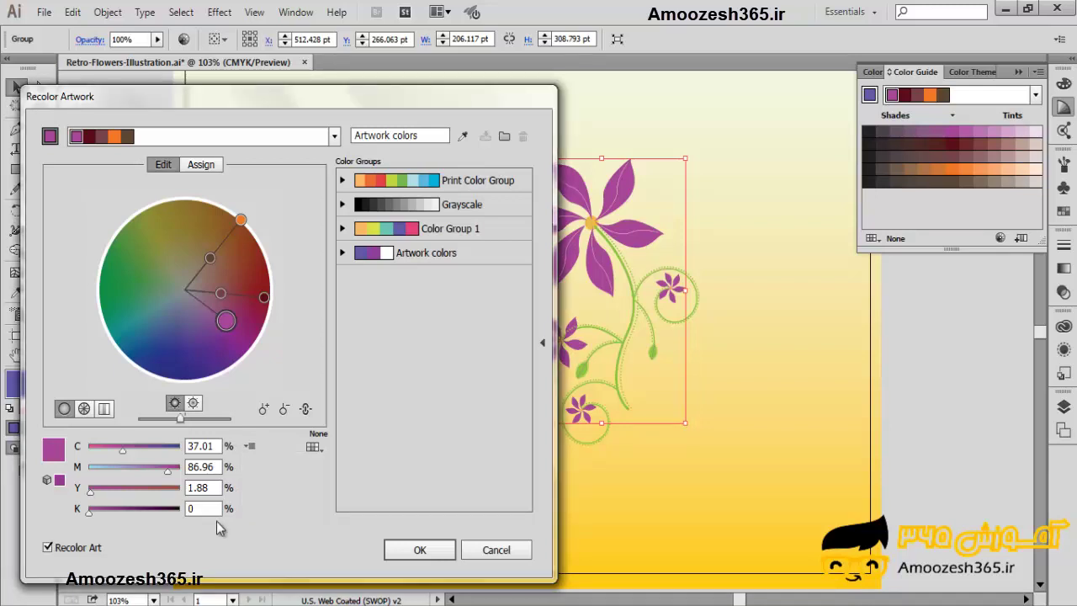
click(317, 453)
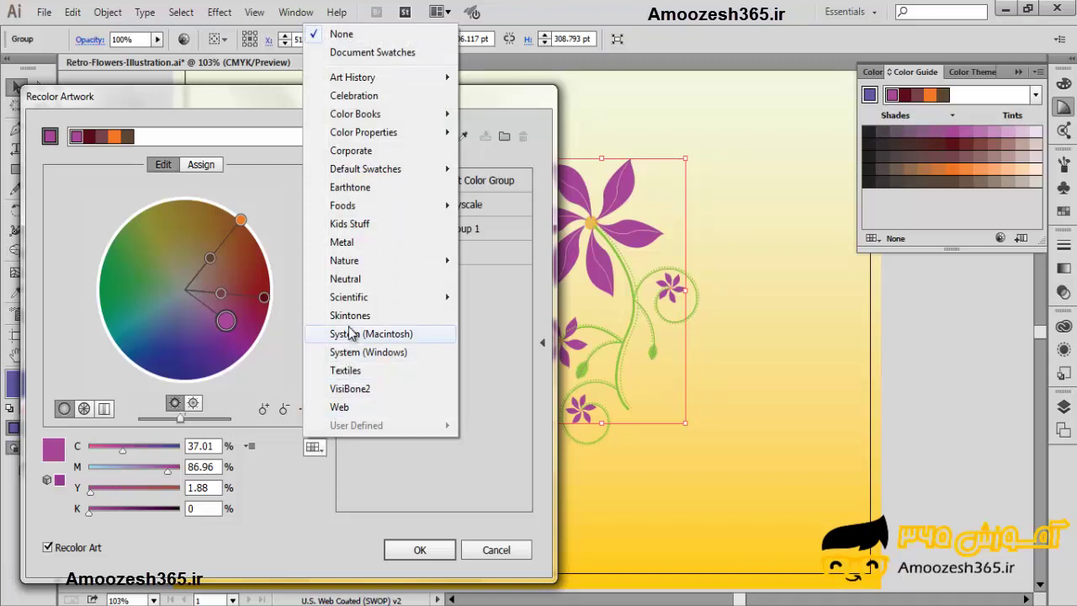
mouse_move(361, 266)
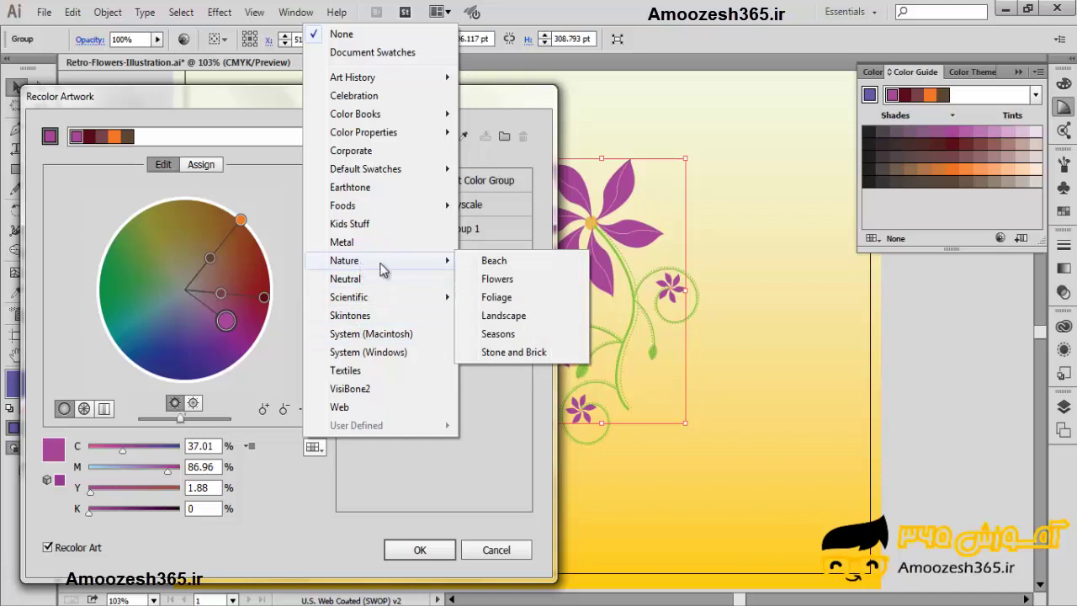
click(495, 279)
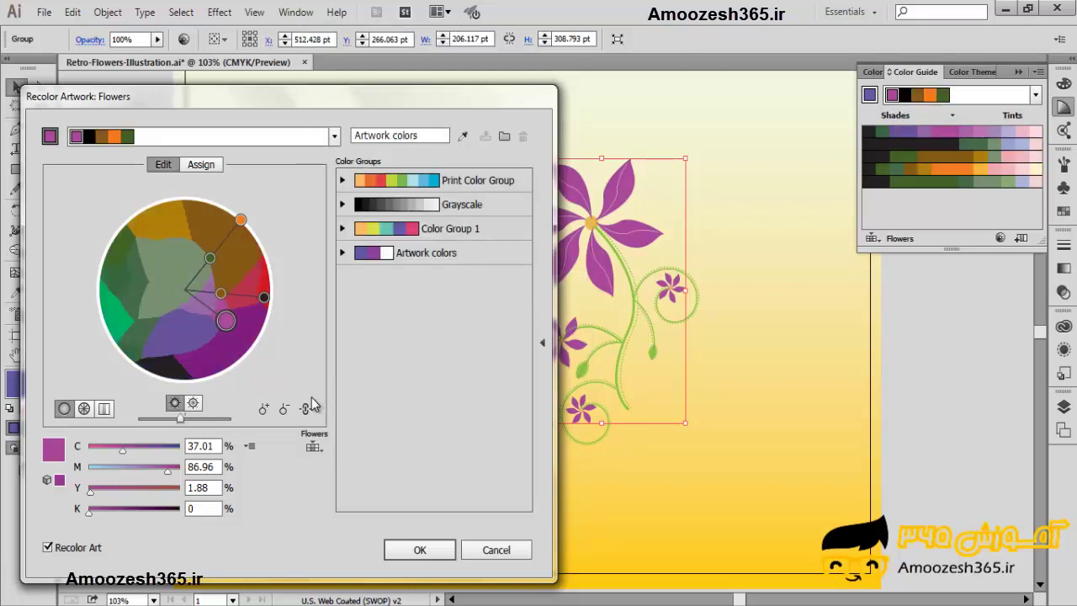
Apply the Analogous 2 harmony rule to the active colors.
click(335, 137)
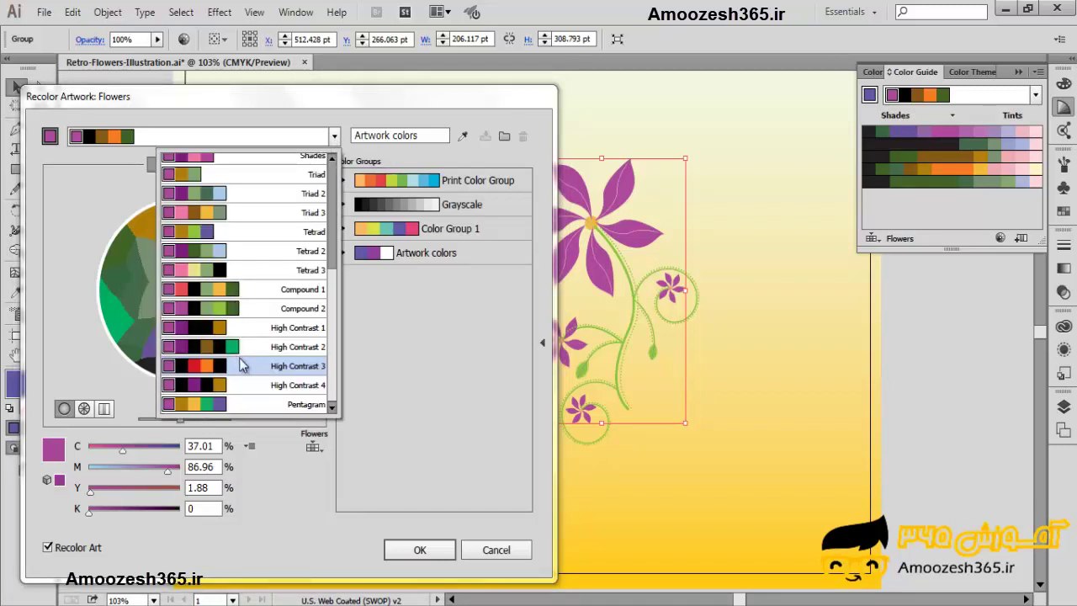
scroll(328, 303, up, 4)
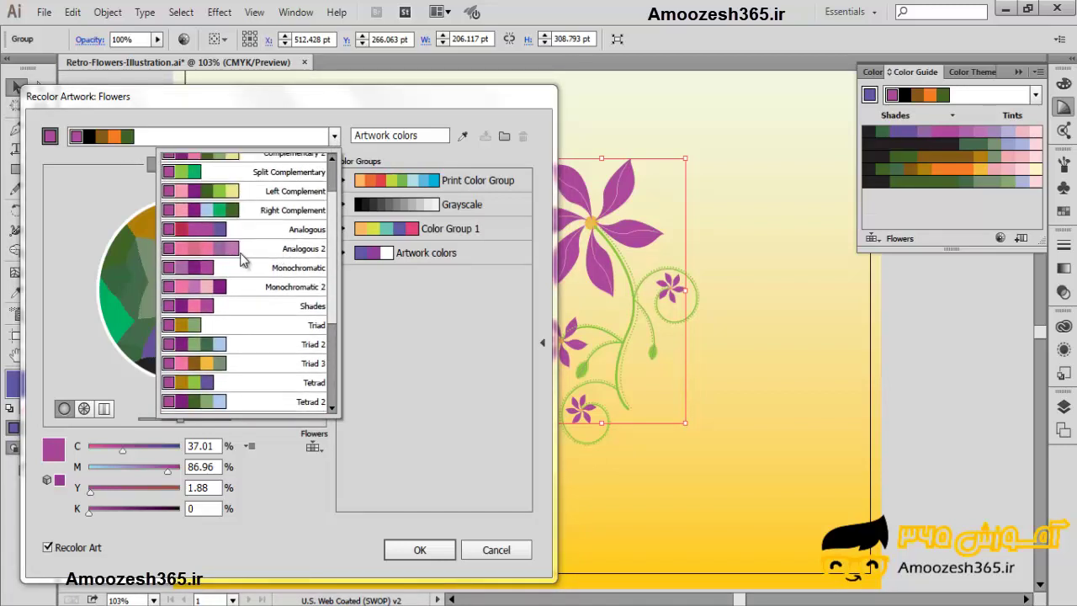
click(241, 255)
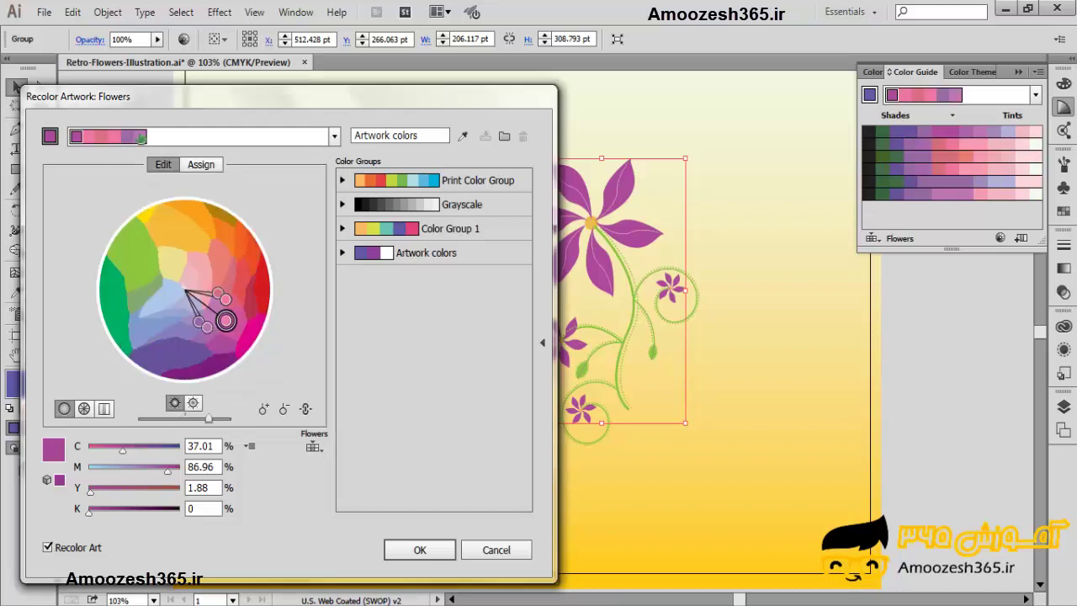
Spread the harmony colors around the color wheel so that the base color becomes crimson.
mouse_move(226, 320)
mouse_down()
mouse_move(236, 287)
mouse_move(224, 244)
mouse_move(237, 278)
mouse_move(210, 347)
mouse_move(155, 343)
mouse_up()
mouse_move(174, 261)
mouse_down()
mouse_move(164, 268)
mouse_move(168, 253)
mouse_up()
mouse_move(183, 325)
mouse_down()
mouse_move(189, 334)
mouse_move(183, 326)
mouse_up()
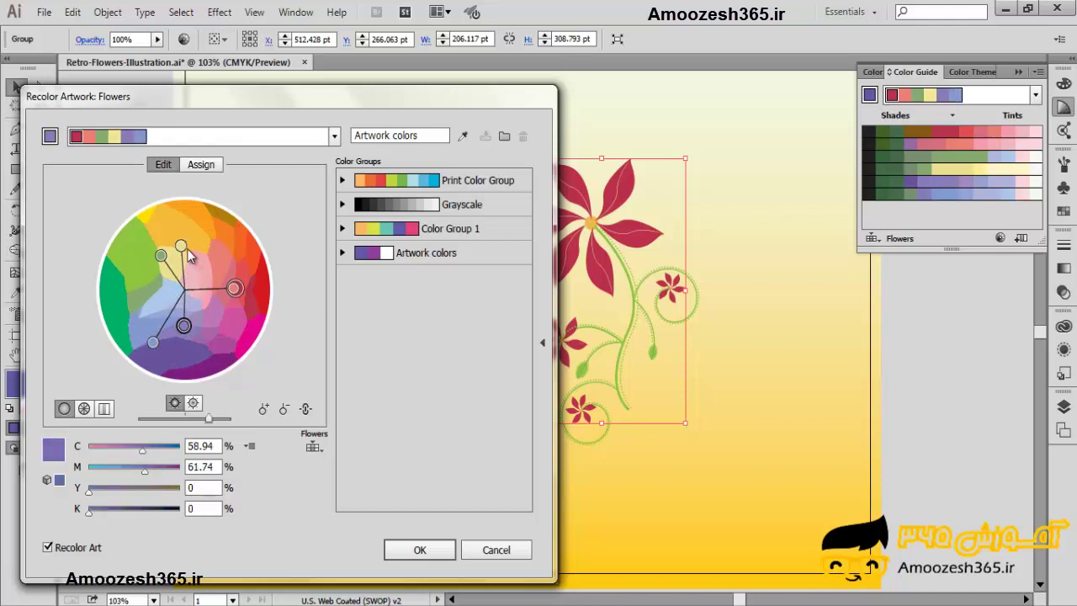
Pull the salmon harmony color toward the wheel's center, and set its cyan to 30% and magenta to 45%.
click(233, 289)
drag(228, 290, 208, 291)
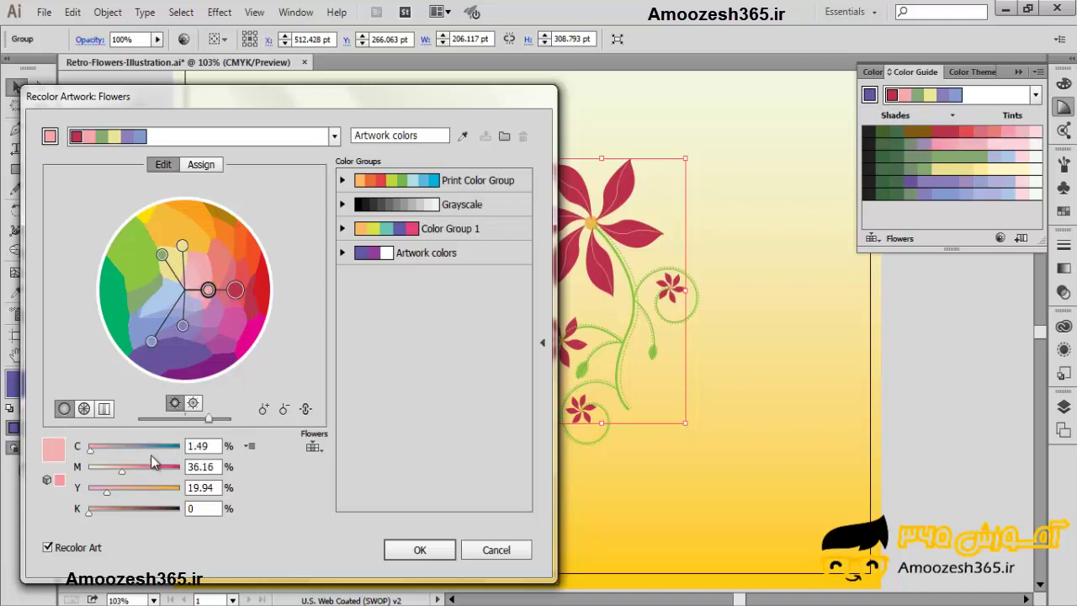
drag(93, 448, 129, 474)
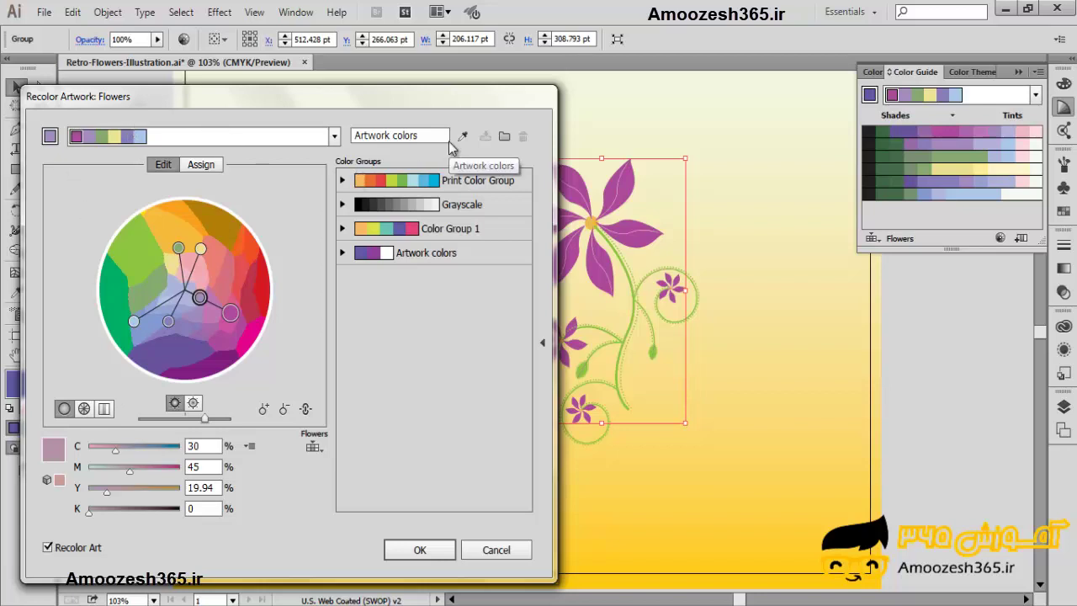
Save the edited harmony as a new color group named Artwork colors, and show how its colors are assigned to the artwork.
click(505, 138)
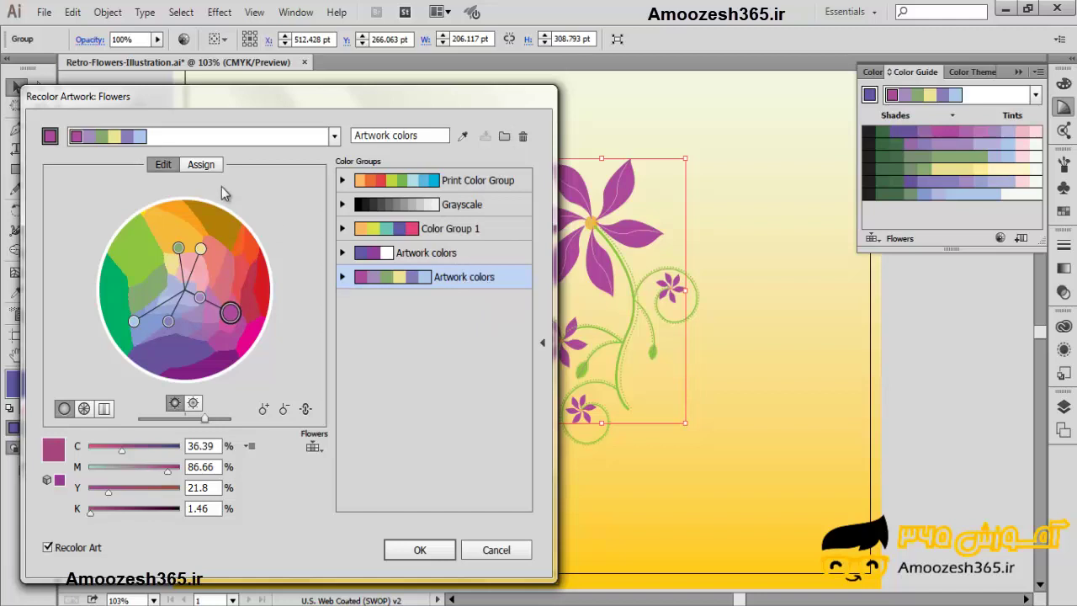
click(202, 166)
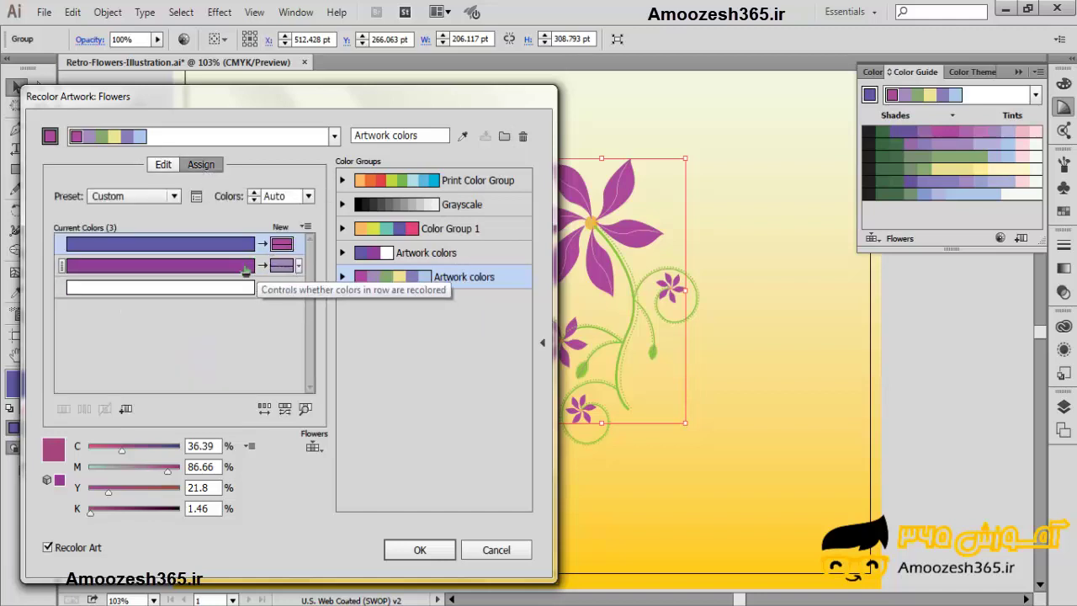
click(401, 279)
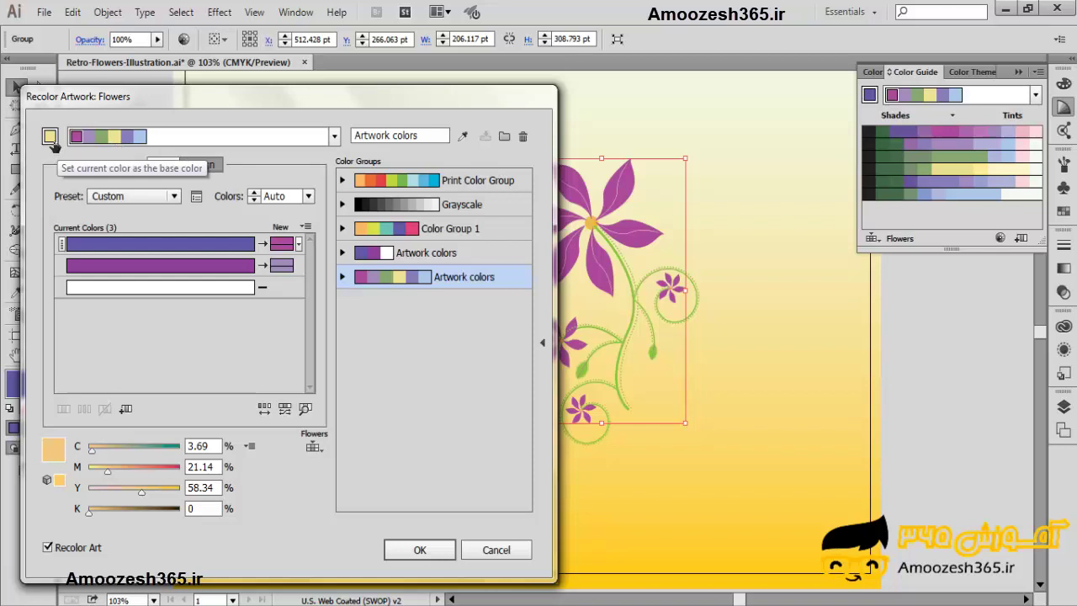
Change the new color assigned to the artwork's blue-violet to a light pink with C 10 and M 41.
click(299, 244)
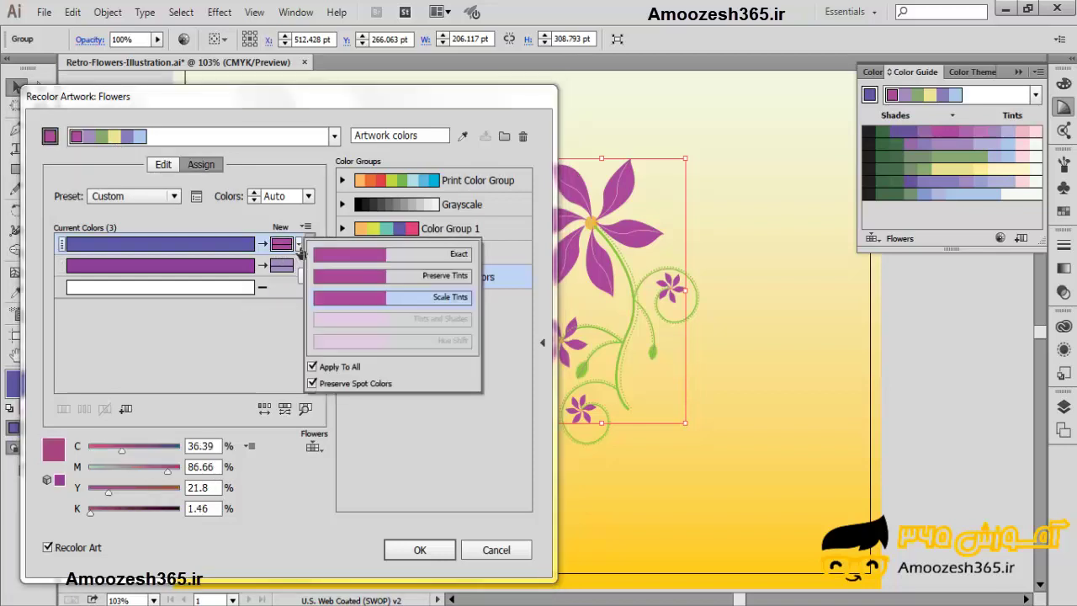
click(281, 244)
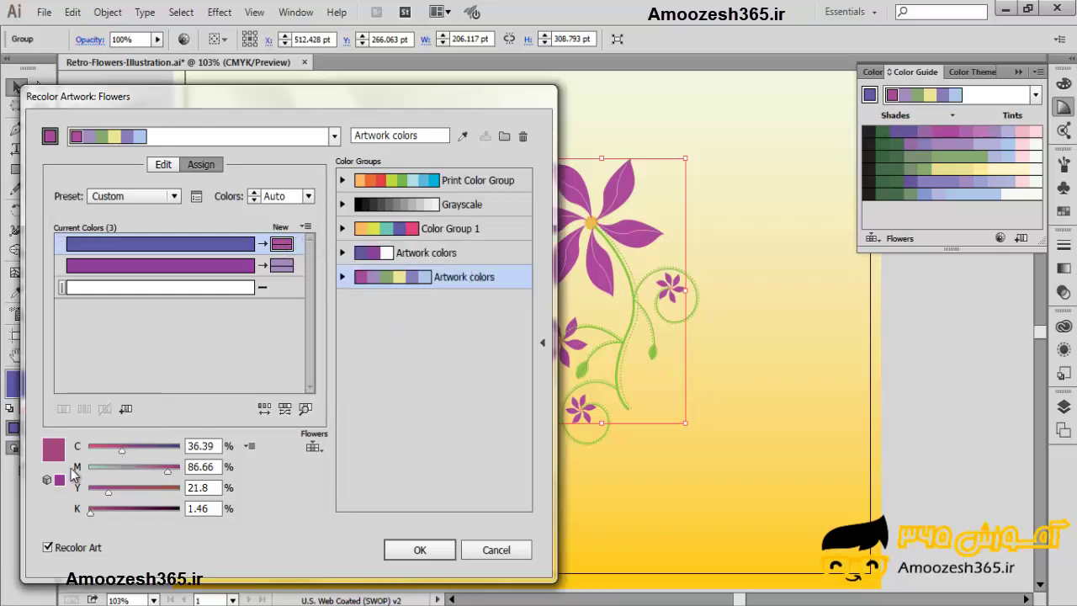
drag(170, 472, 99, 453)
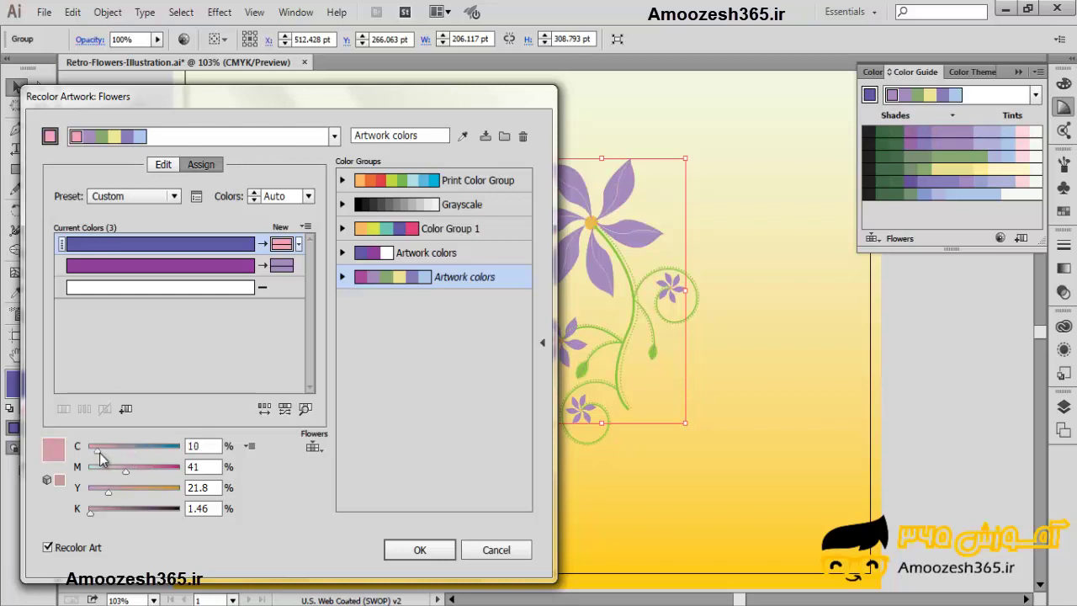
Add two new color rows to the assignments, and check the green and yellow colors placed in them.
click(126, 410)
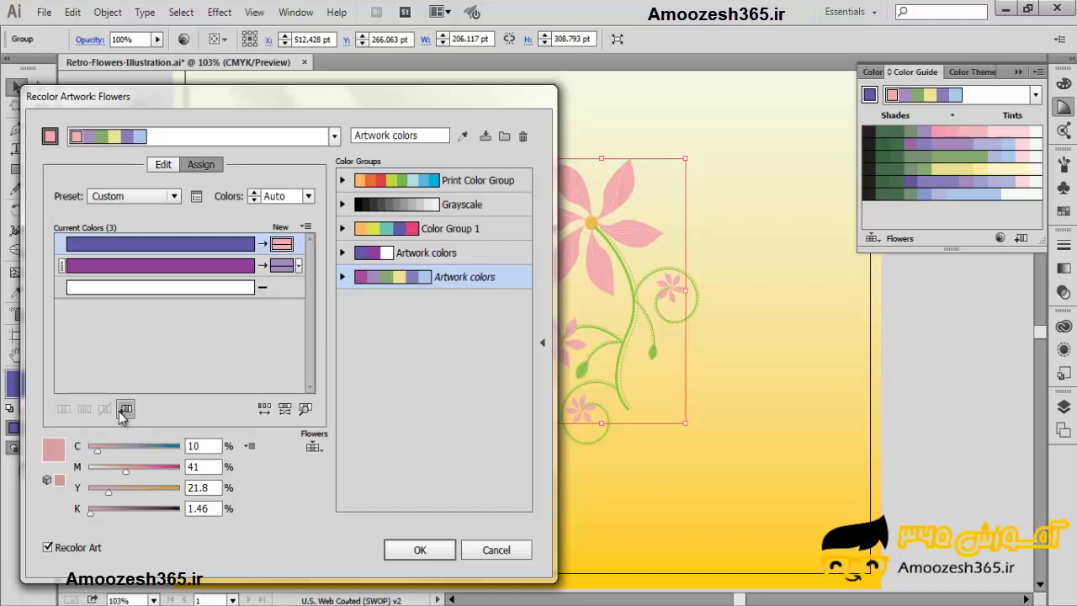
click(125, 410)
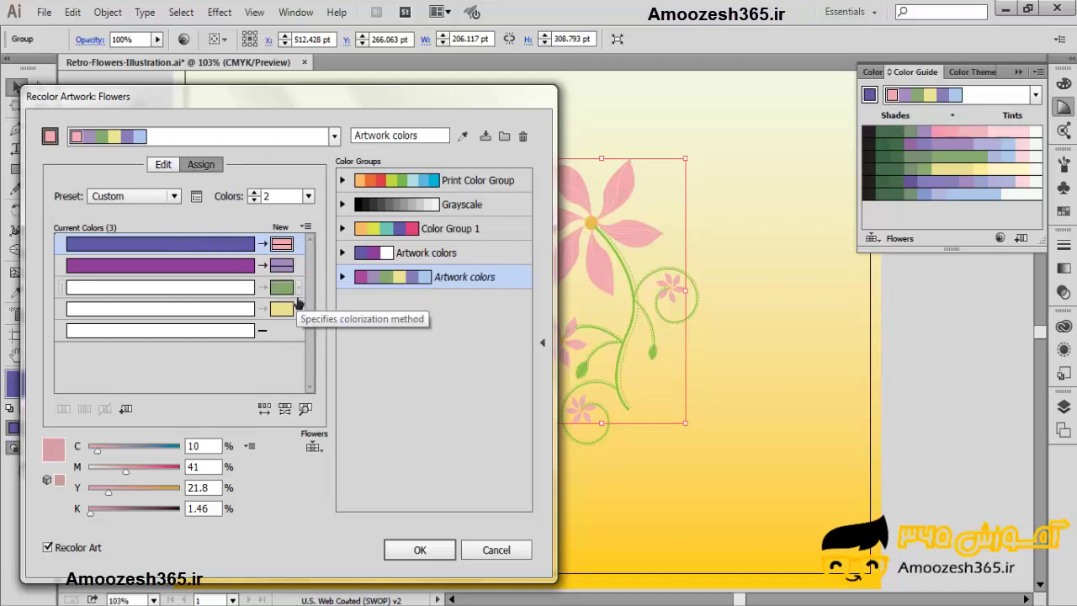
click(283, 289)
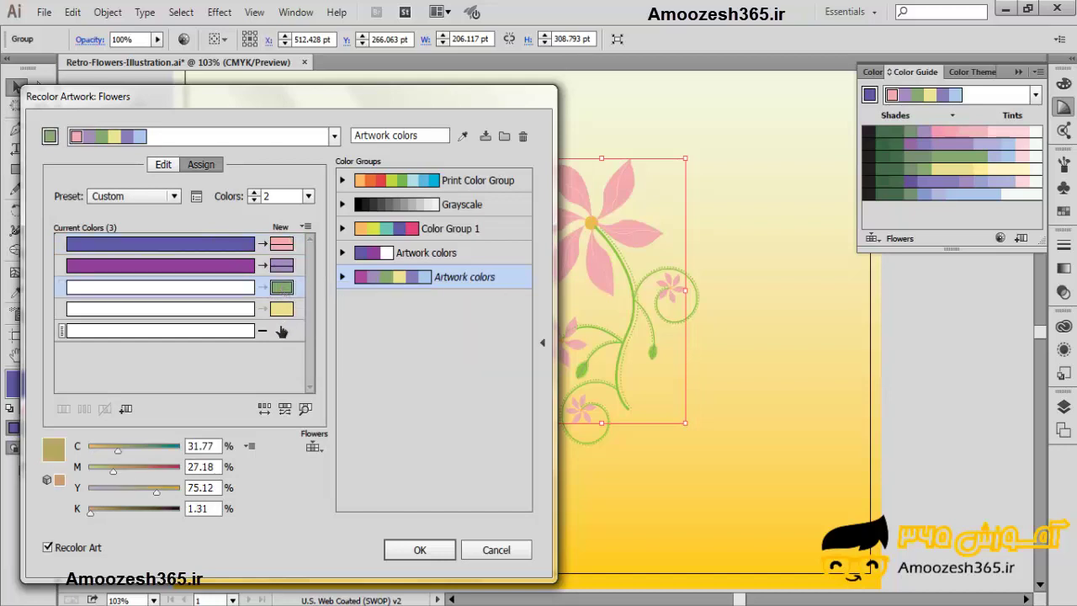
click(281, 309)
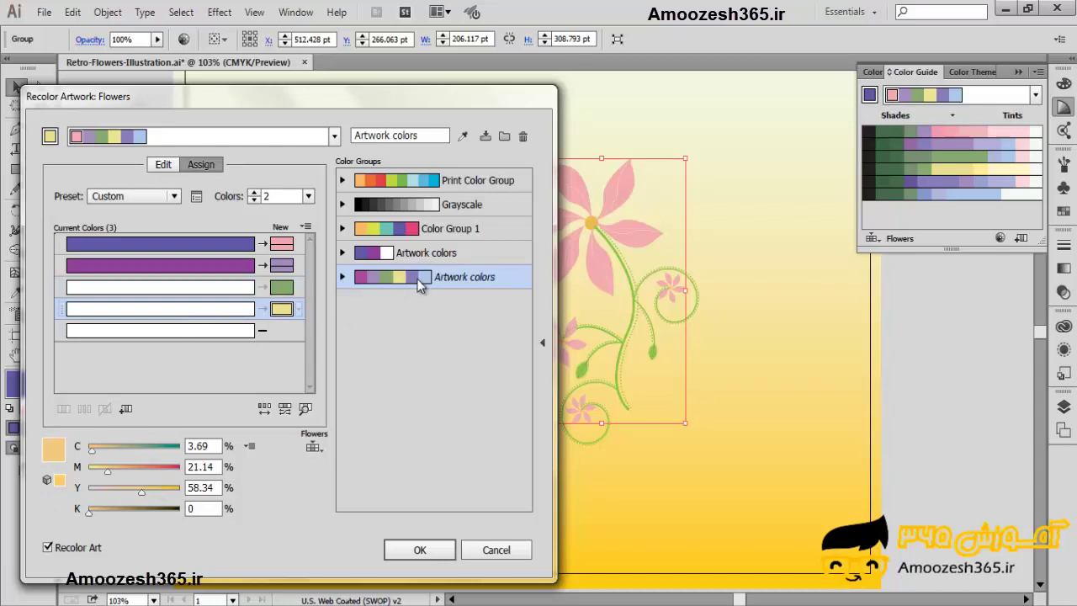
Apply the recoloring, save the changes to the Artwork colors swatch group, and deselect the artwork.
click(405, 553)
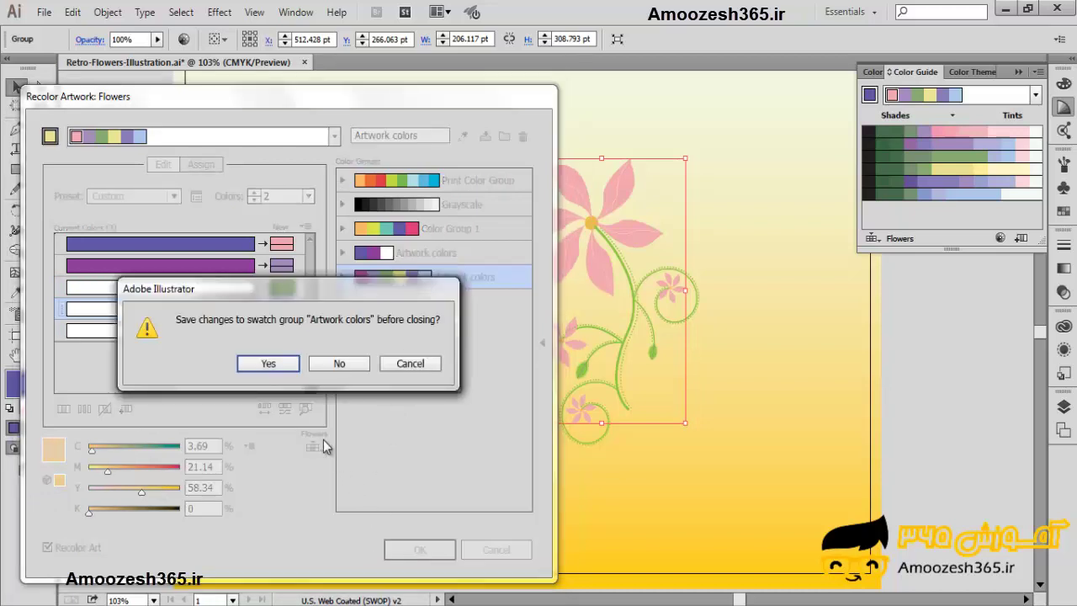
click(282, 363)
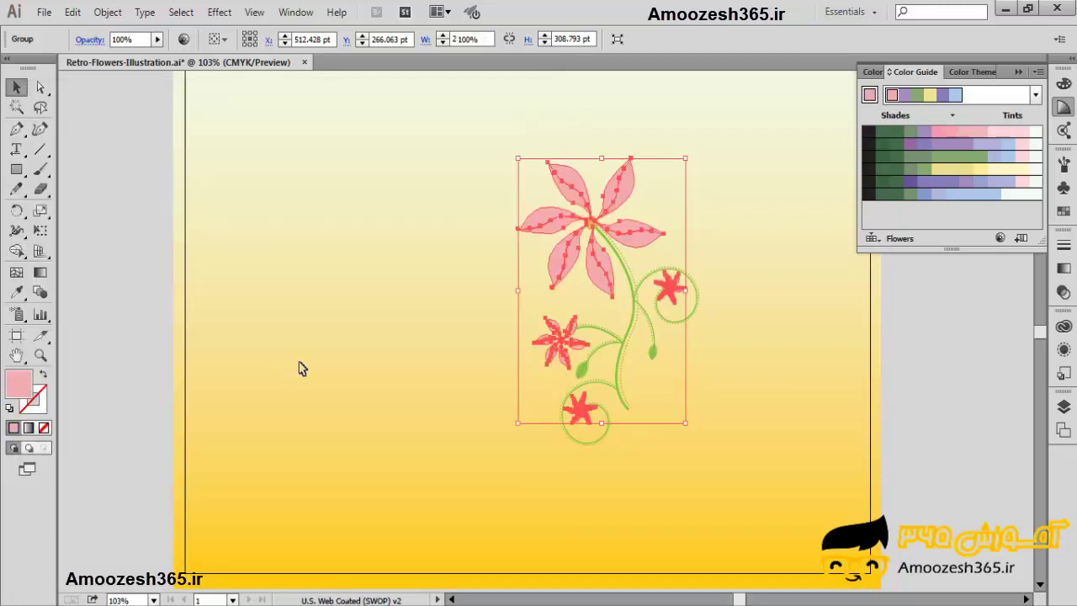
click(300, 367)
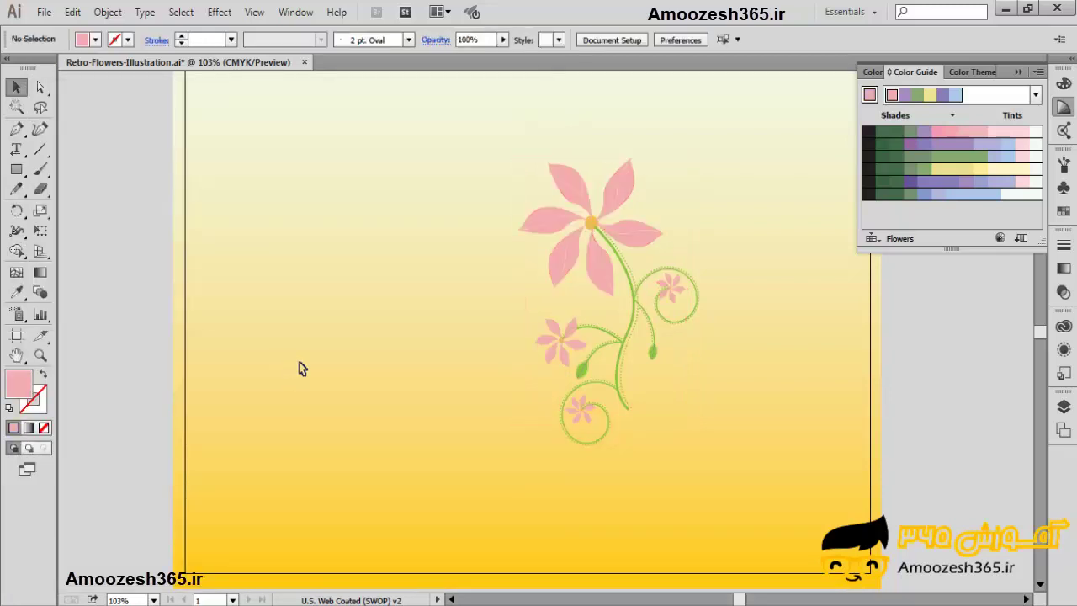
Set the stroke of the curling stem group to the green from the Color Guide's harmony colors, and deselect it.
click(629, 236)
click(638, 299)
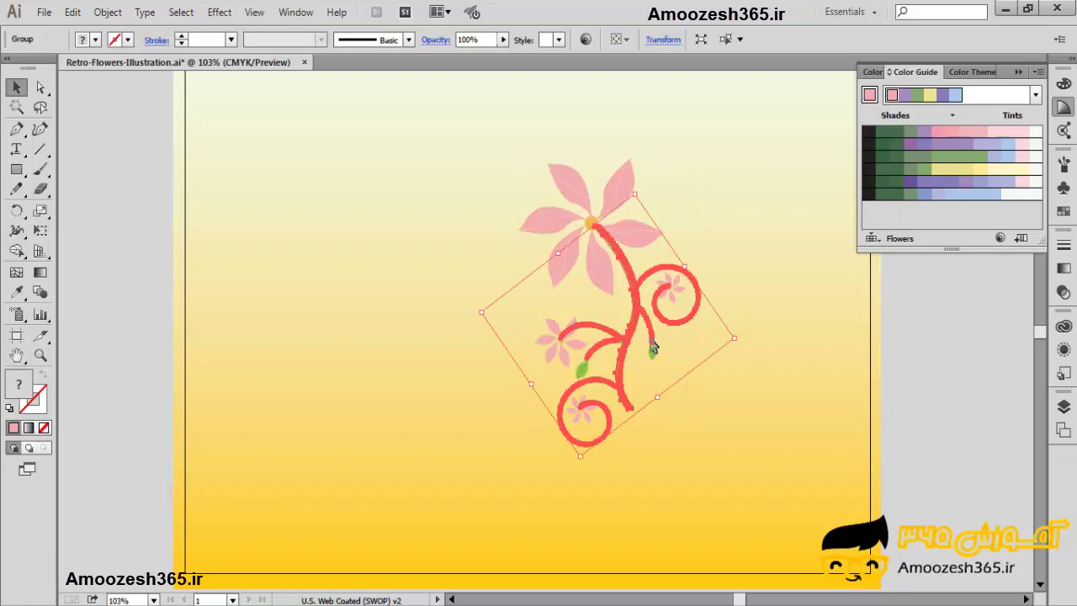
click(39, 404)
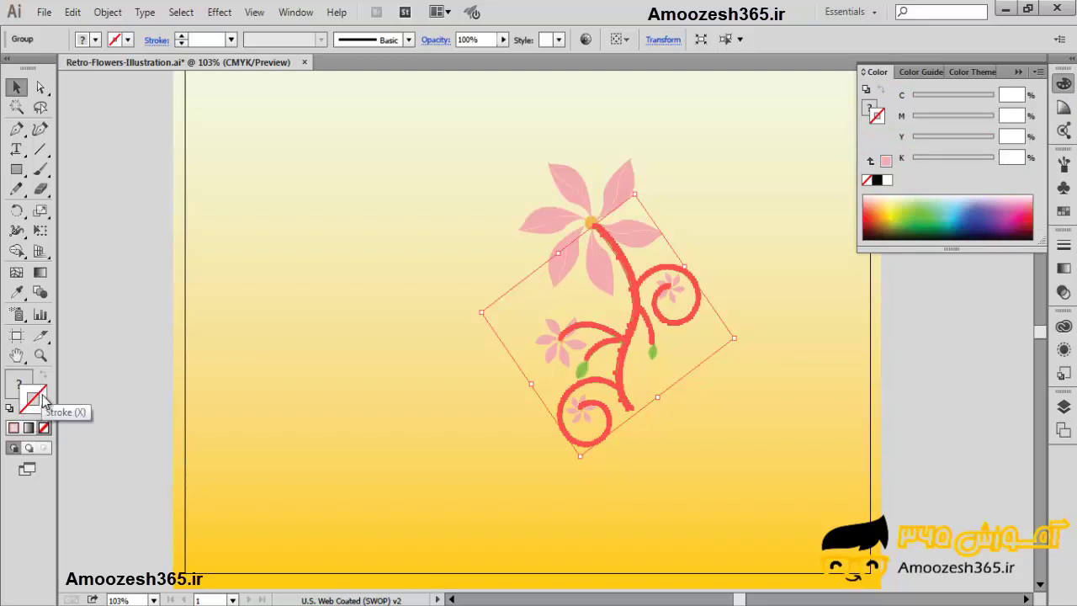
click(1061, 110)
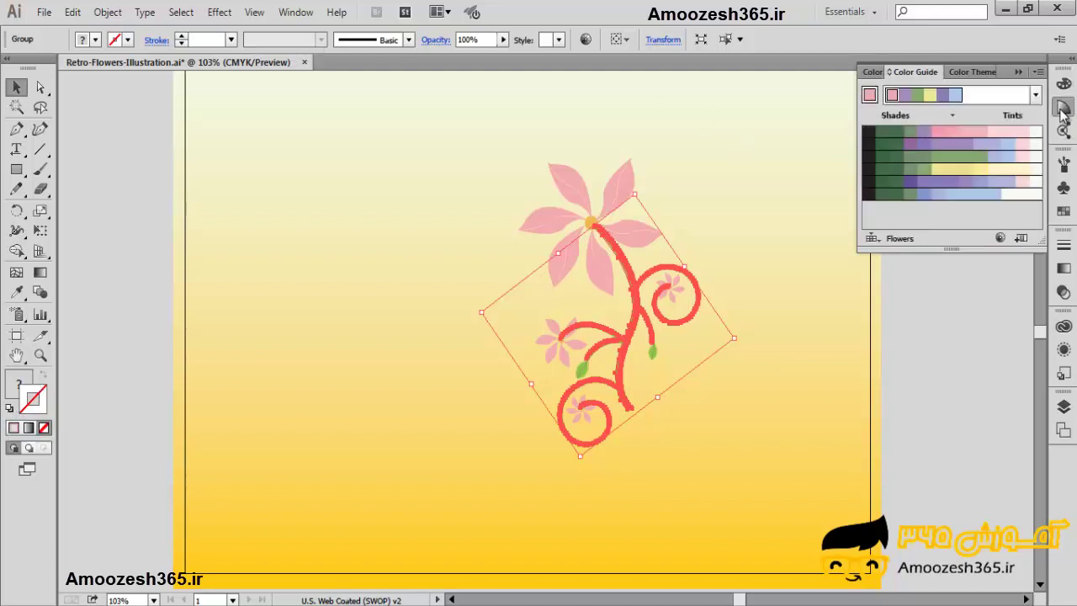
click(920, 101)
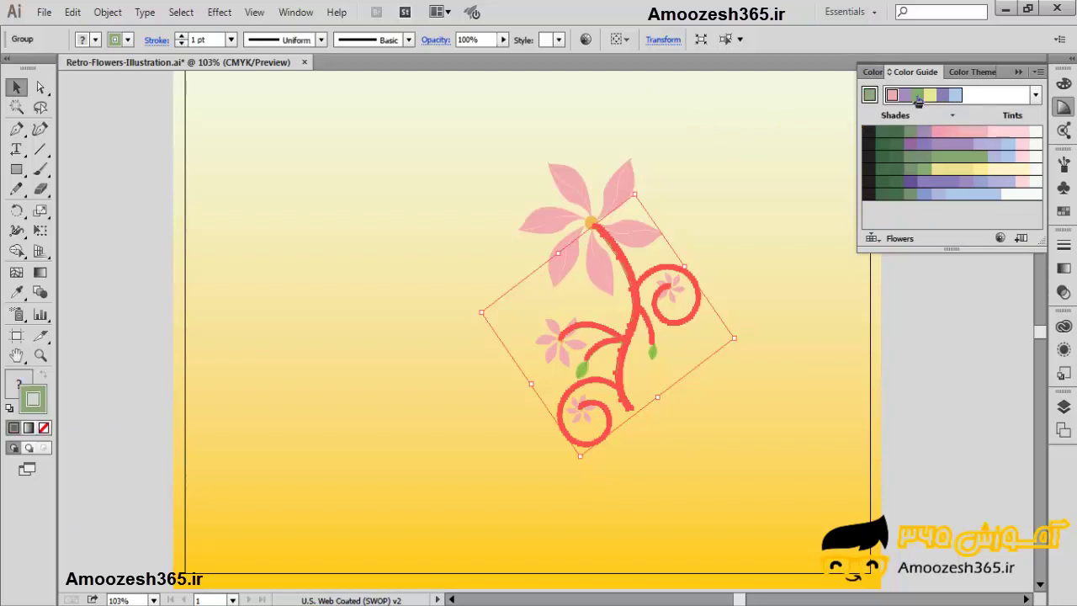
click(745, 254)
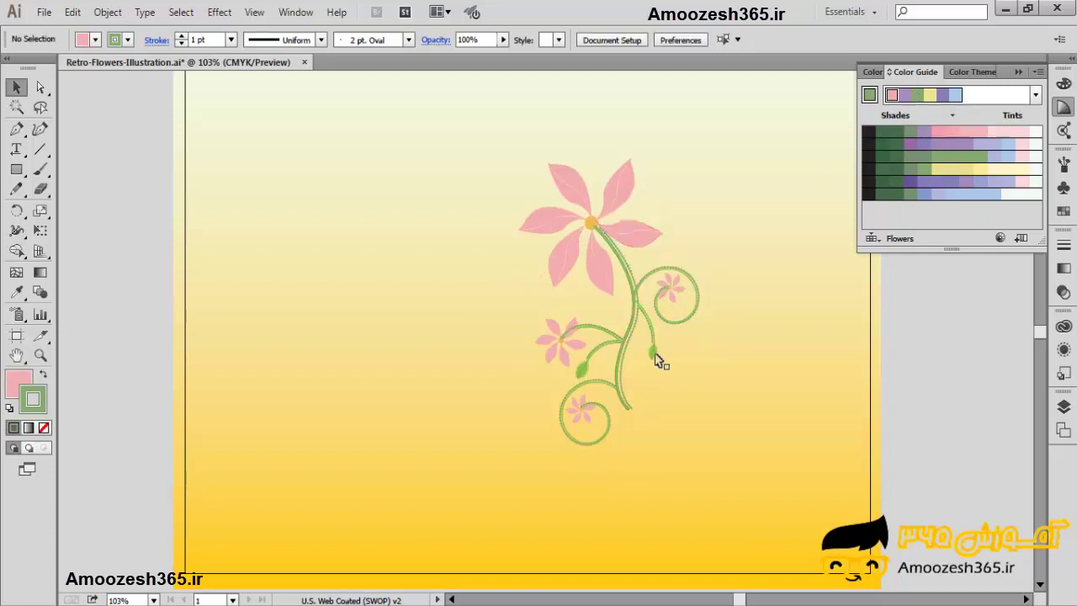
Undo the pink recoloring of the flower artwork, and check the fill swatches available for the curling stem group.
key(ctrl+z)
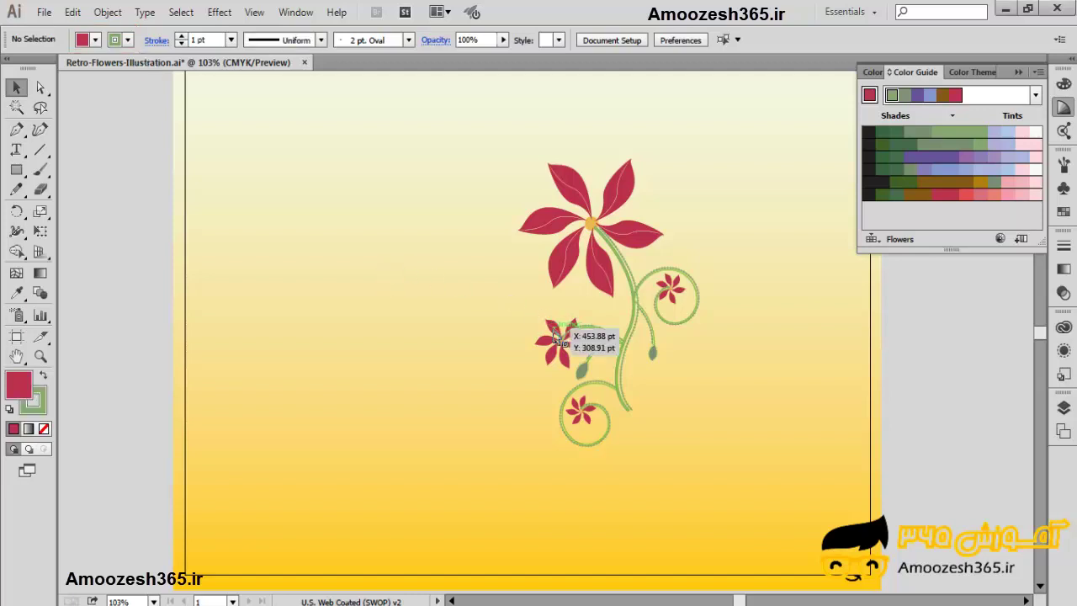
click(627, 309)
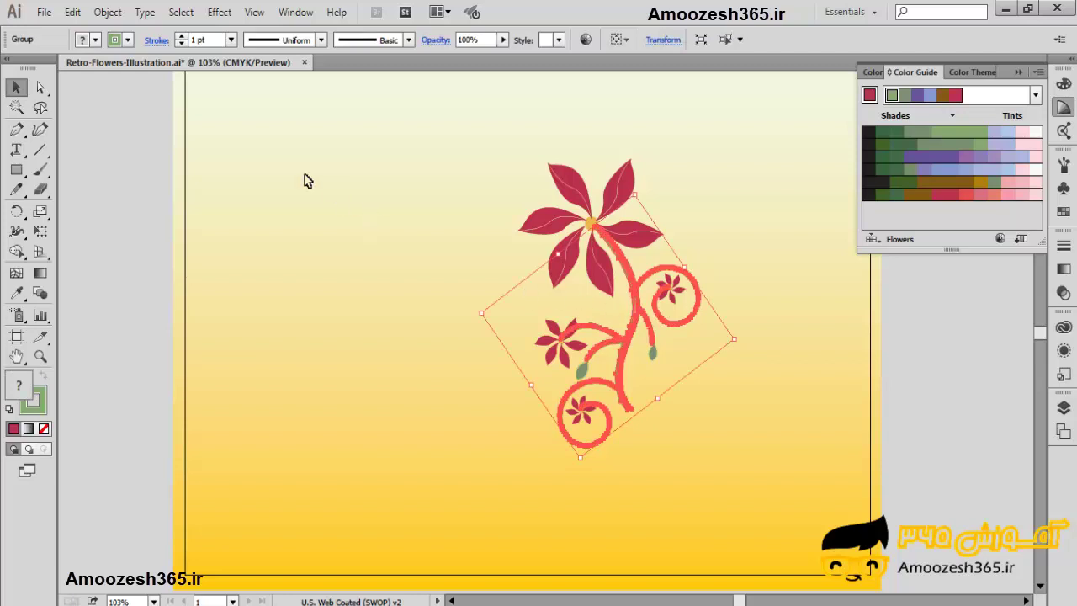
click(95, 41)
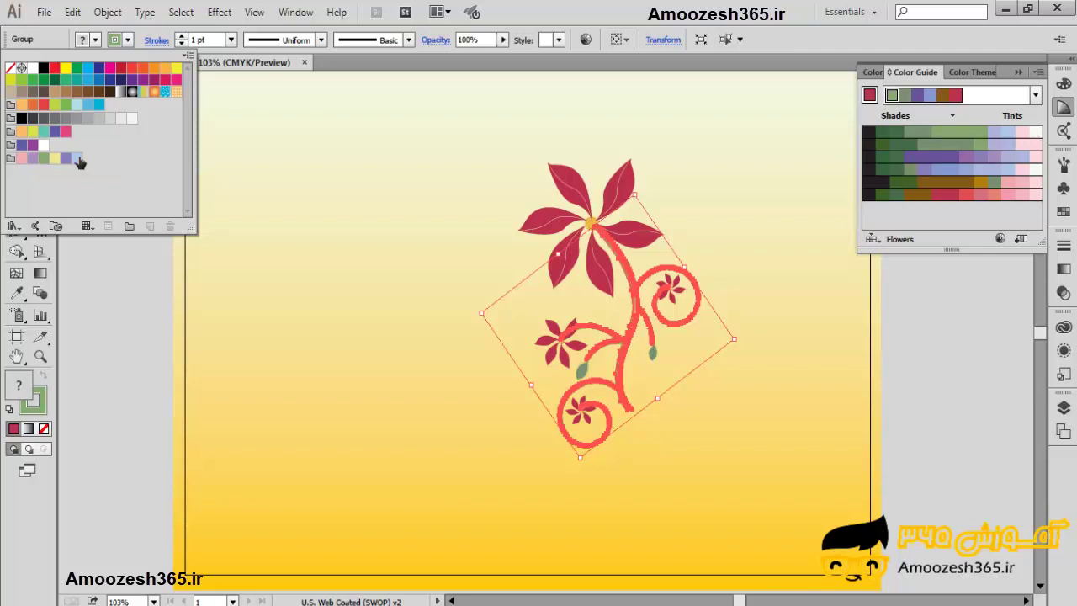
click(216, 145)
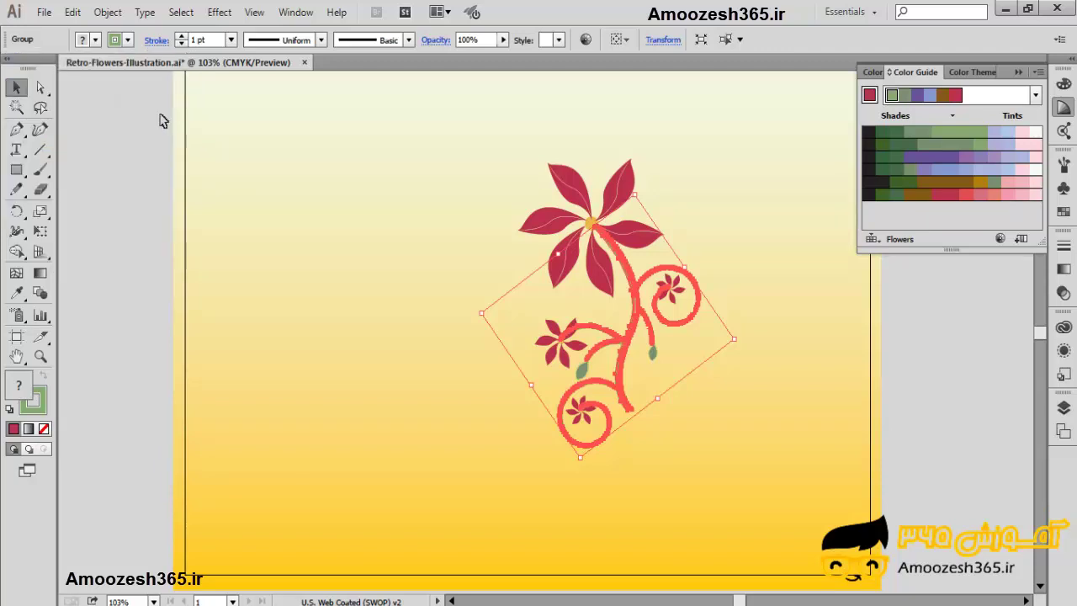
click(97, 41)
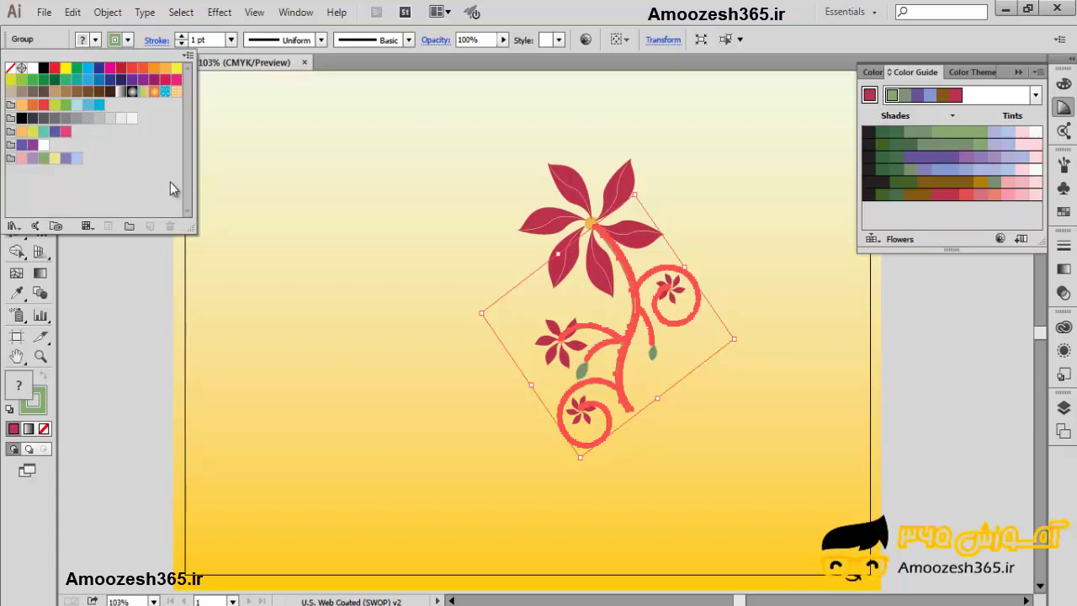
click(232, 207)
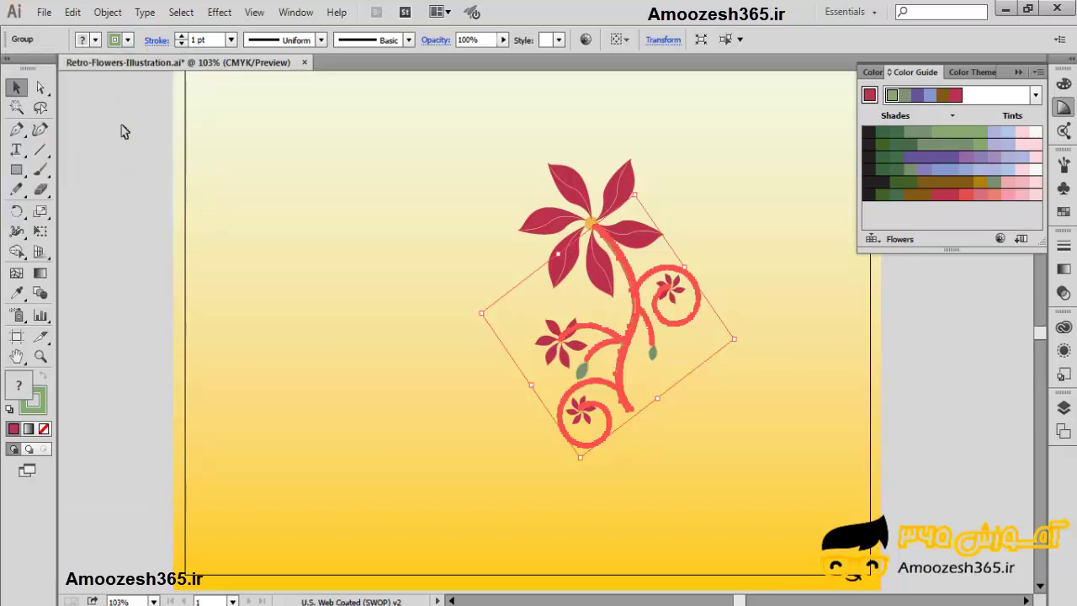
Set the curling stem group's stroke to a dark green by mixing in C 82 and K 64.
click(96, 40)
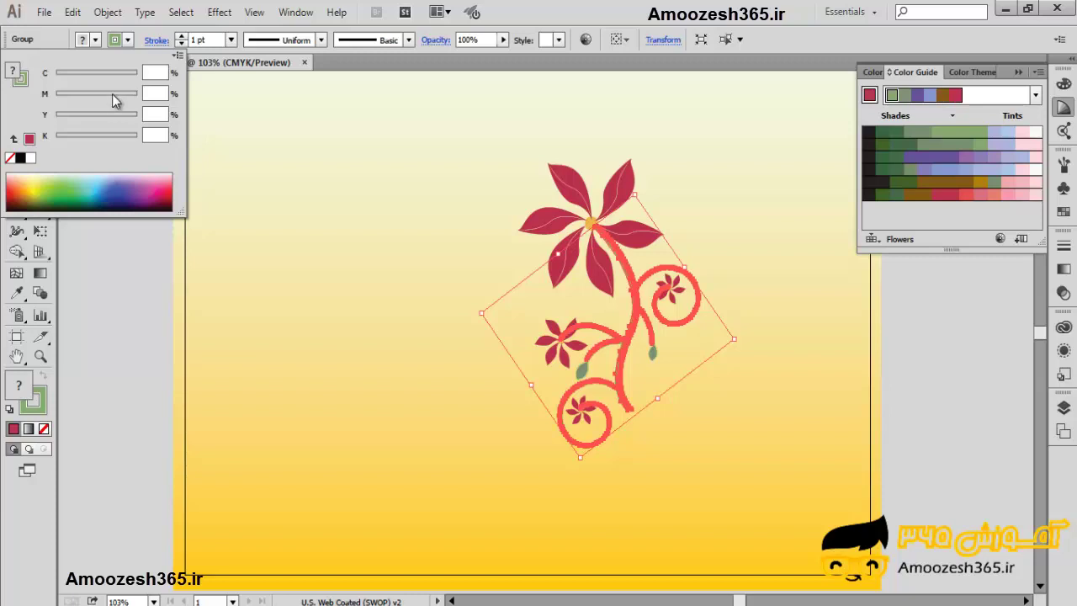
click(126, 42)
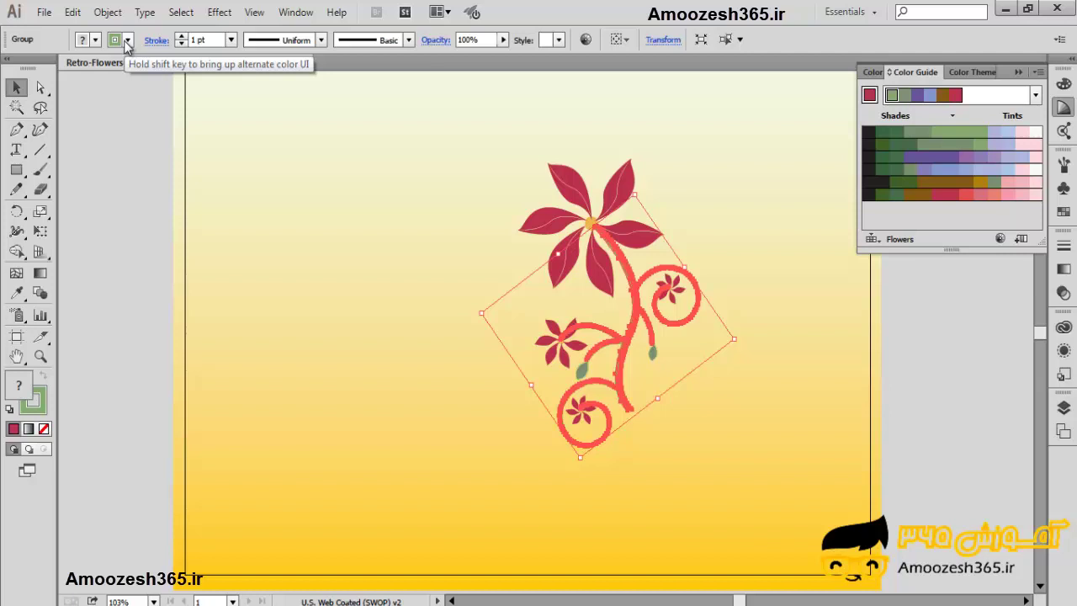
click(128, 40)
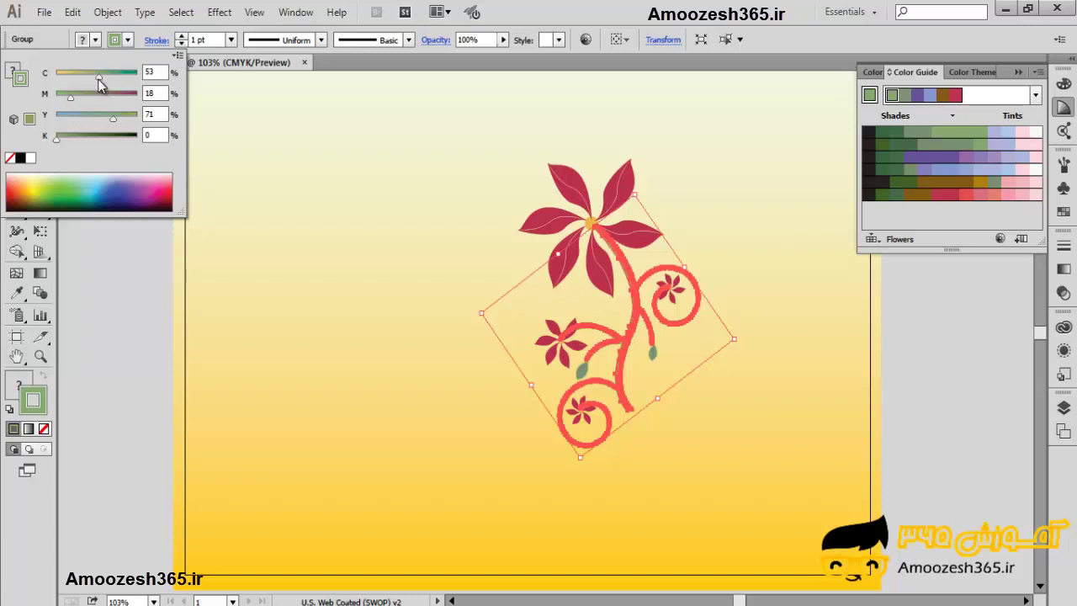
mouse_move(98, 77)
mouse_down()
mouse_move(73, 78)
mouse_move(123, 82)
mouse_up()
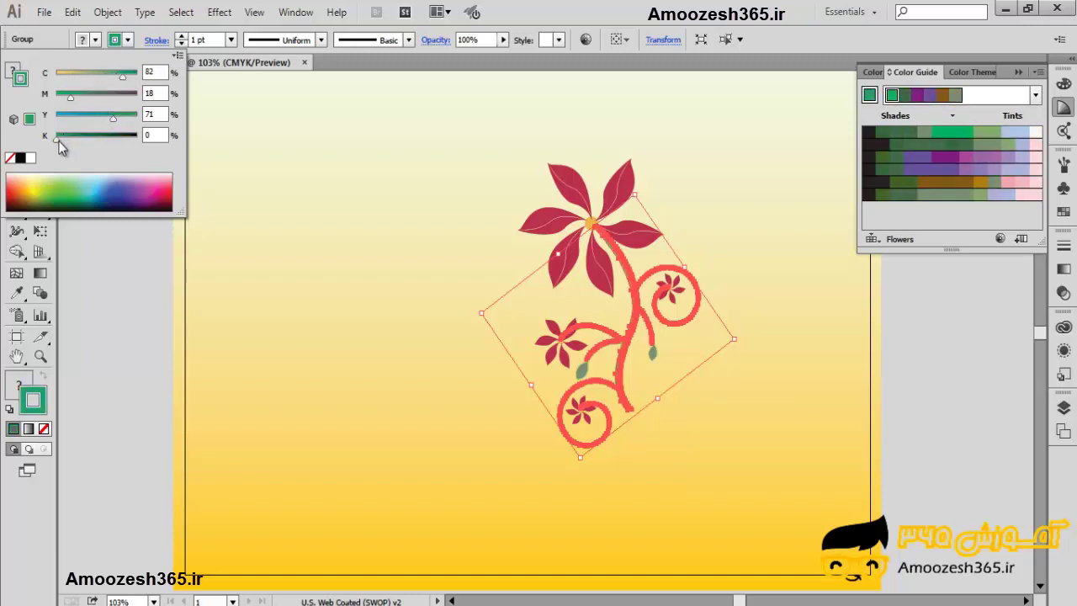
drag(59, 141, 108, 147)
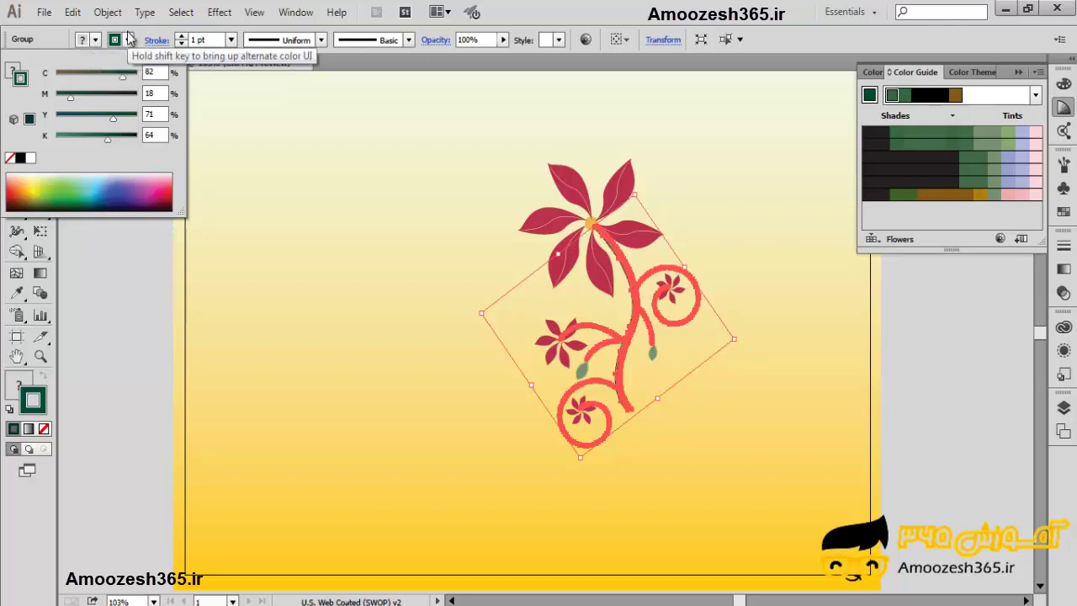
key(Escape)
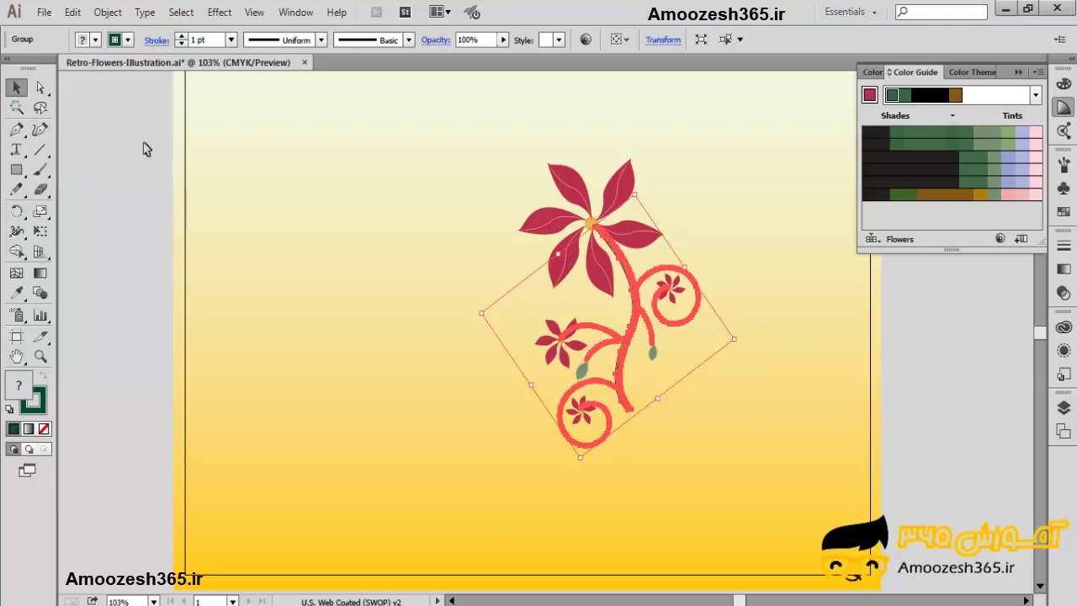